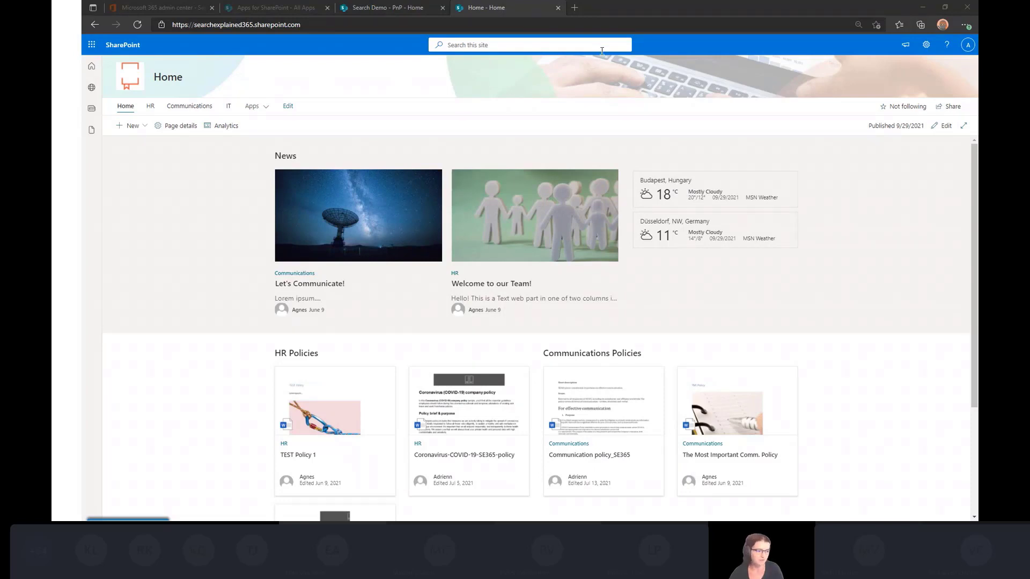
Search the SharePoint Home site for "policy" and open the full results page
{"action": "left_click", "coordinate": [506, 45]}
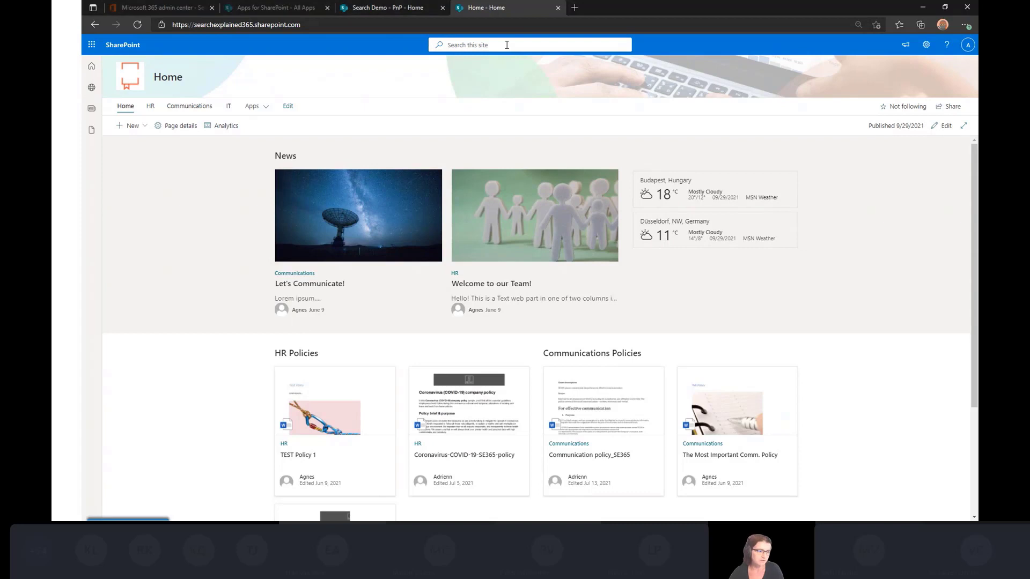
{"action": "left_click", "coordinate": [506, 45]}
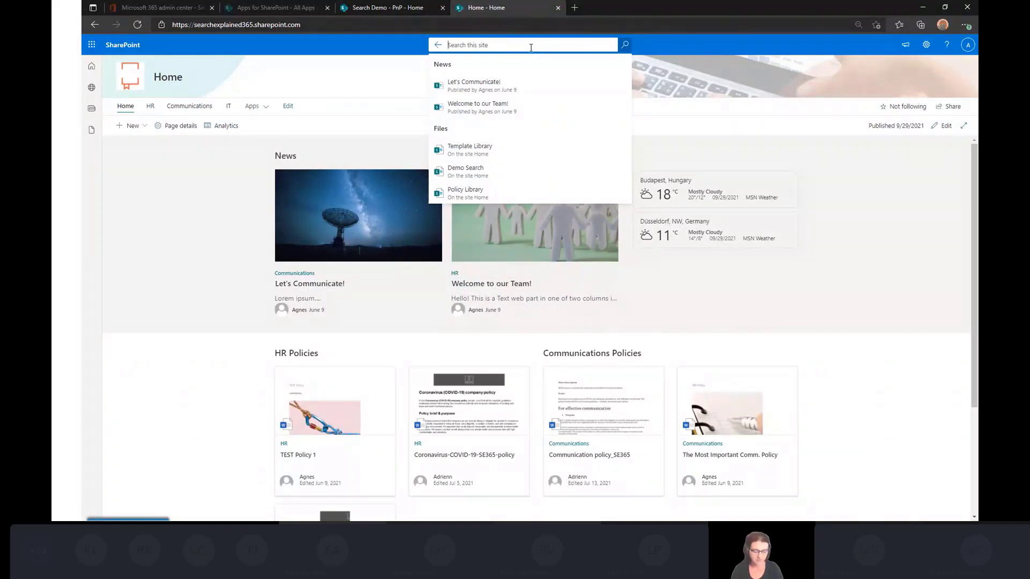
{"action": "type", "text": "policy"}
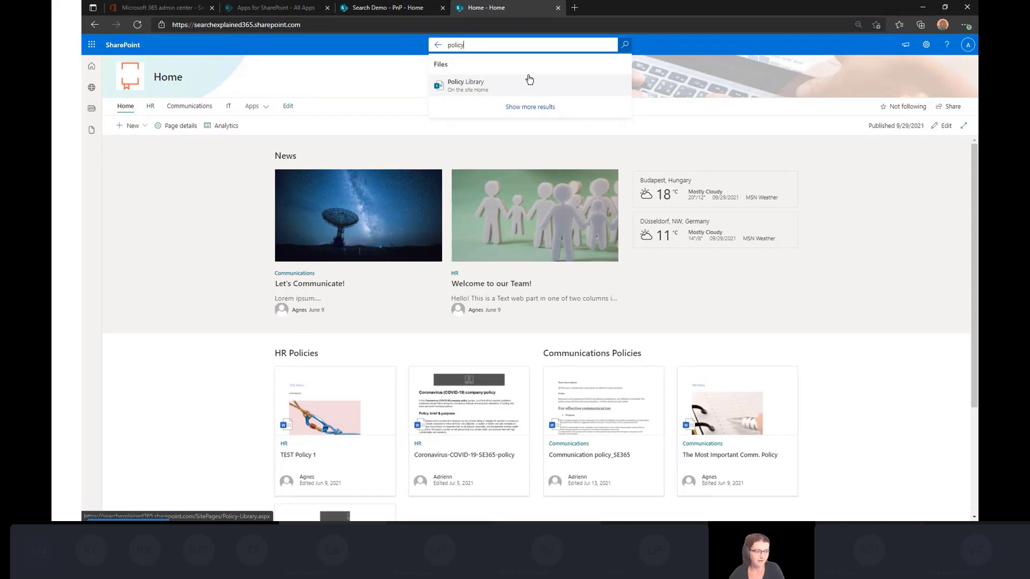
{"action": "left_click", "coordinate": [537, 108]}
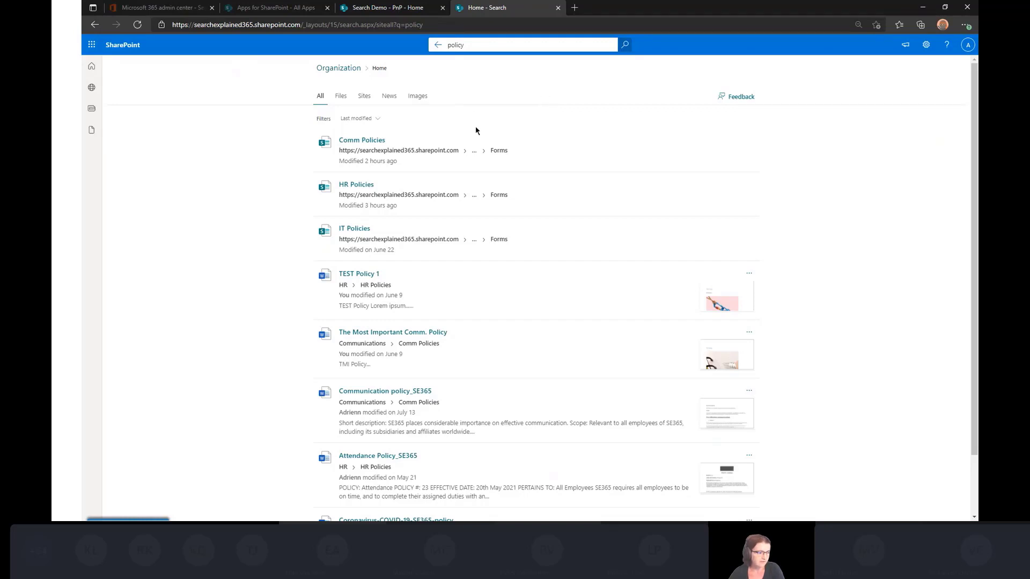
Review the Last modified filter options for all results, and the File type filter options for the Files results
{"action": "left_click", "coordinate": [379, 120]}
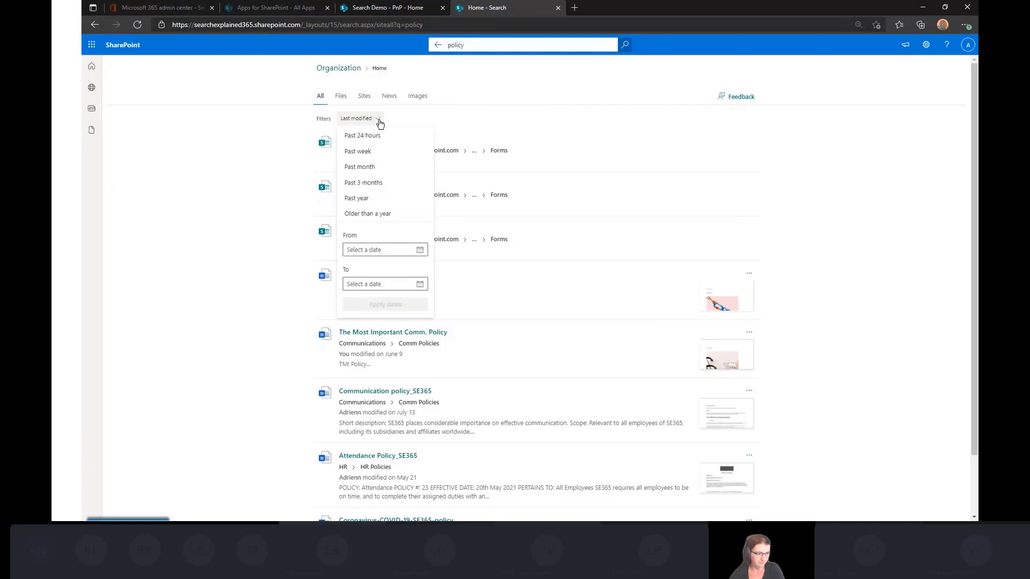
{"action": "left_click", "coordinate": [379, 123]}
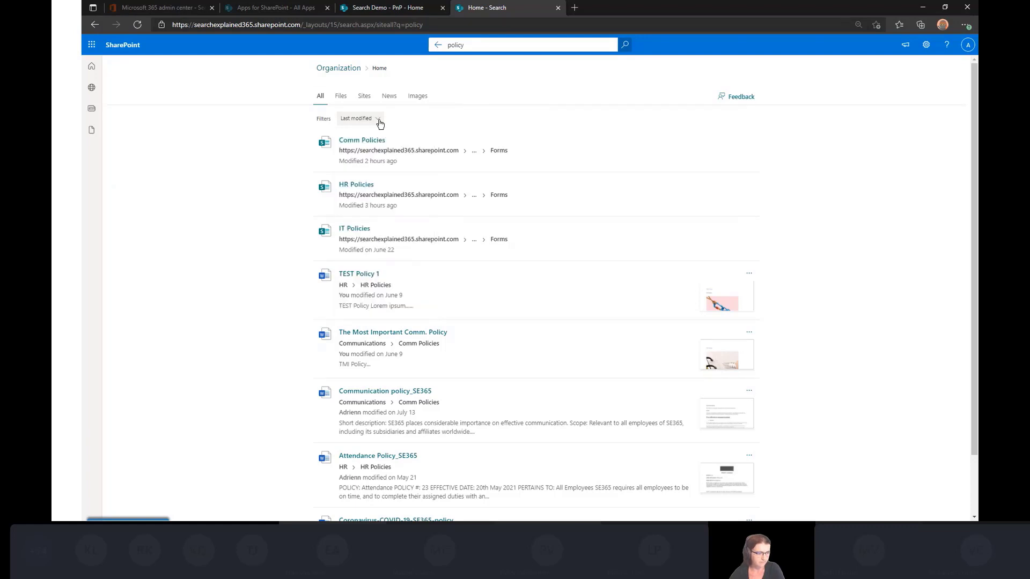
{"action": "left_click", "coordinate": [342, 100]}
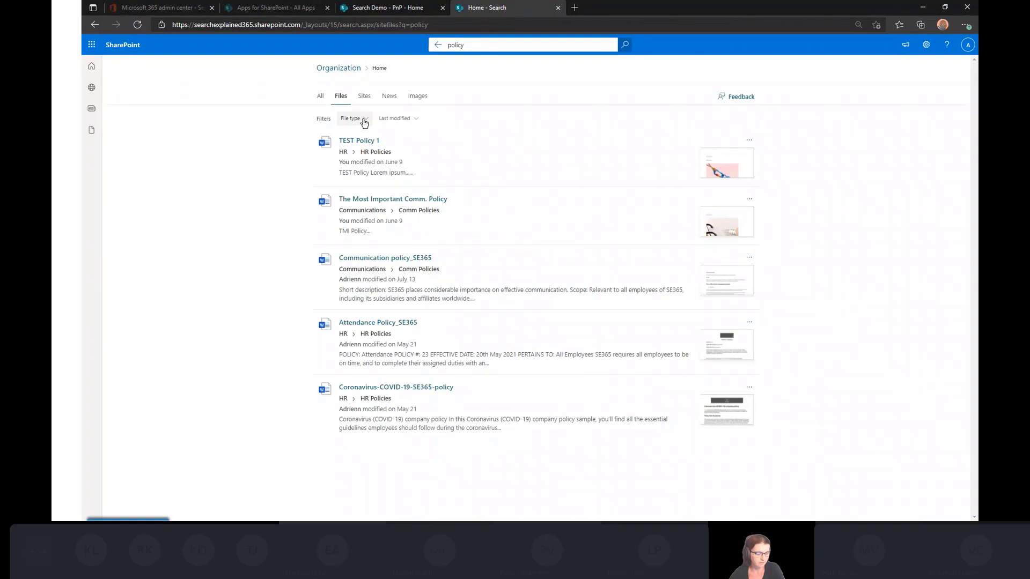
{"action": "left_click", "coordinate": [364, 121]}
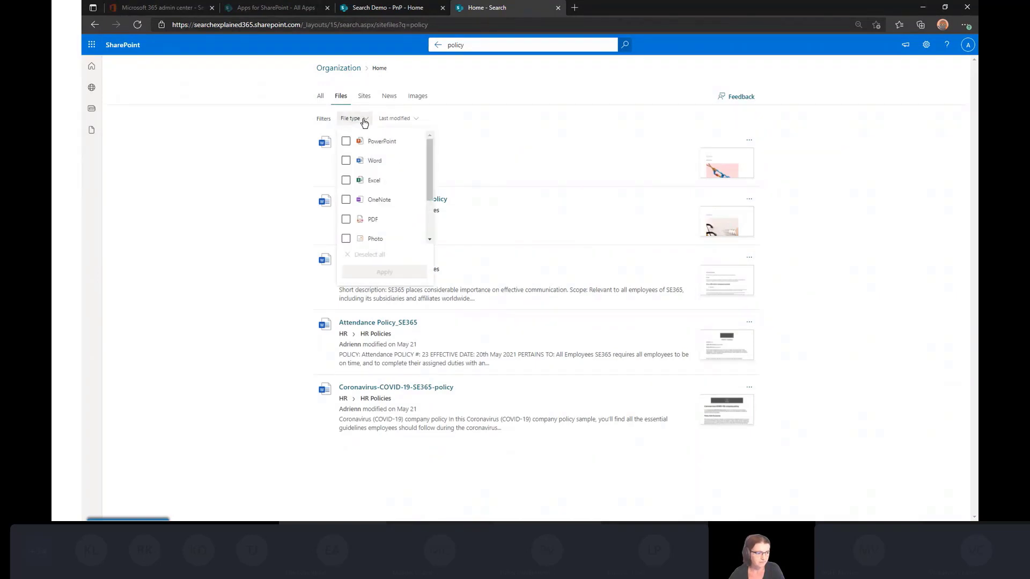
{"action": "left_click", "coordinate": [364, 121]}
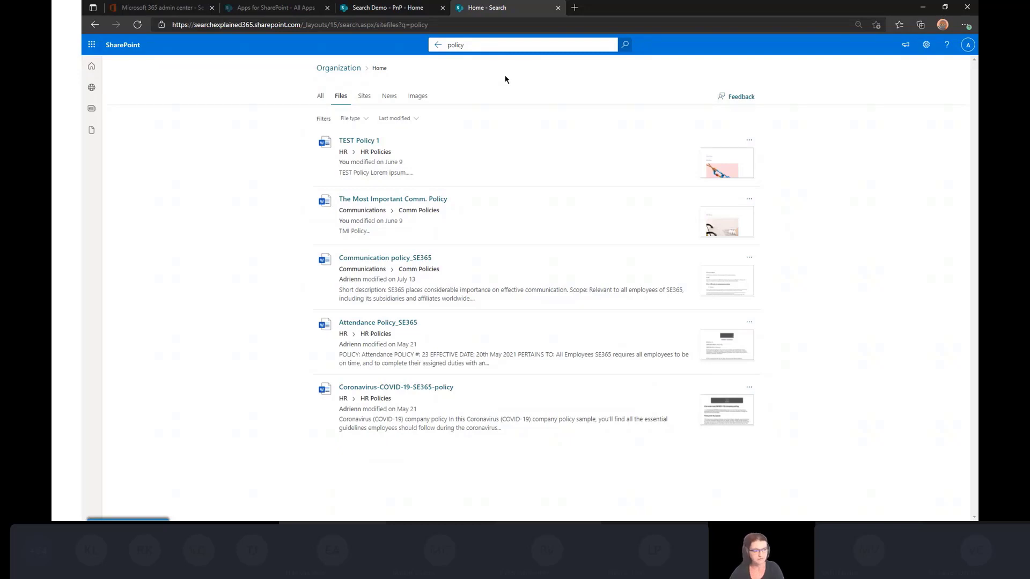
Search the Search Demo - PnP page for "policy" and look through the first page of results
{"action": "left_click", "coordinate": [387, 8]}
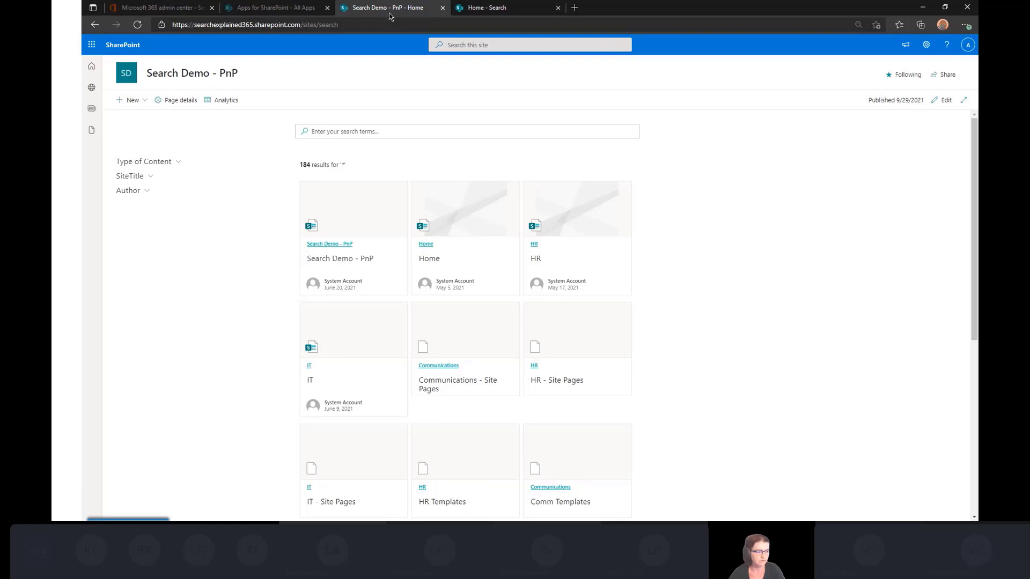
{"action": "left_click", "coordinate": [367, 131]}
{"action": "type", "text": "po"}
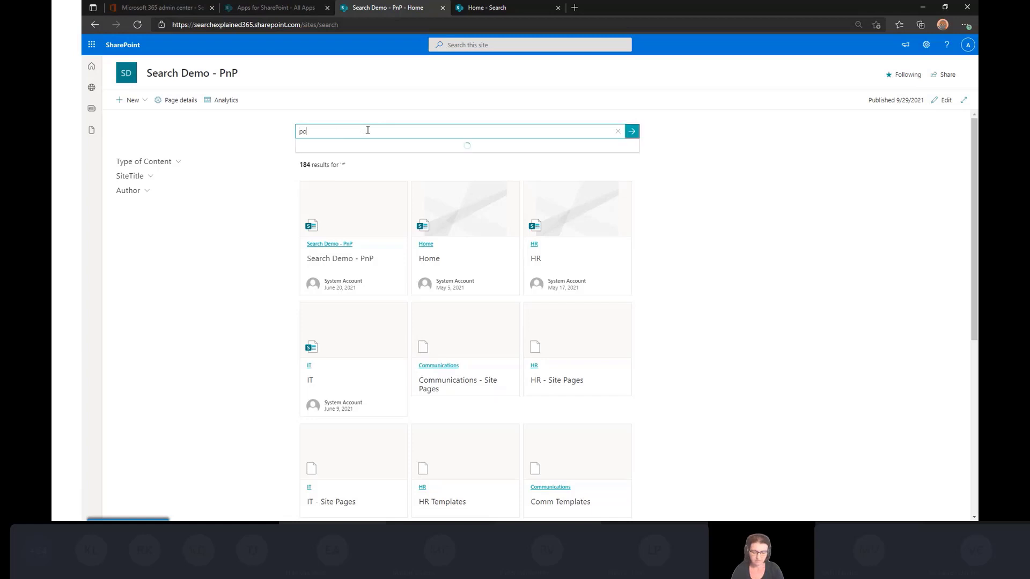
{"action": "type", "text": "licy"}
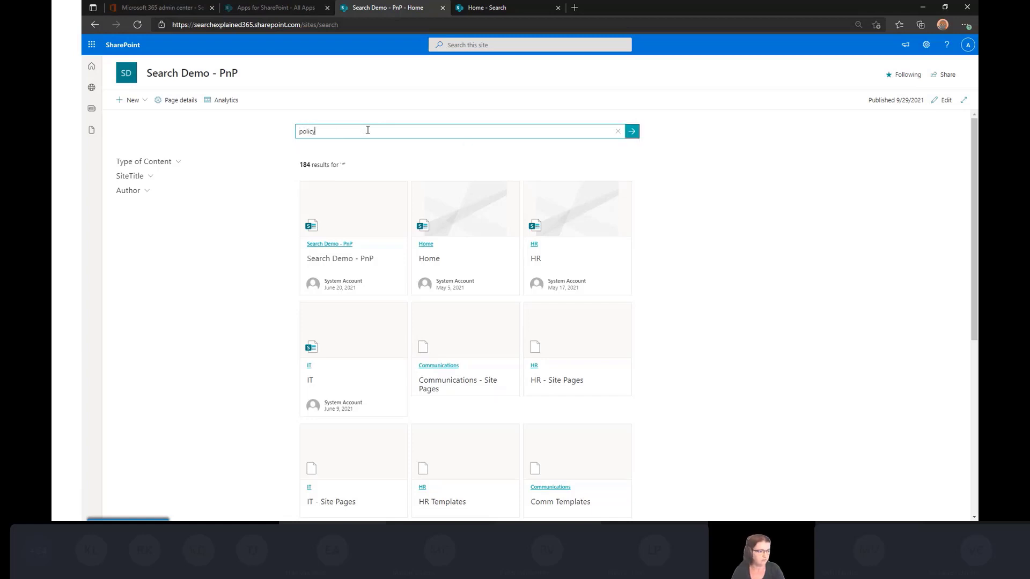
{"action": "key", "text": "Return"}
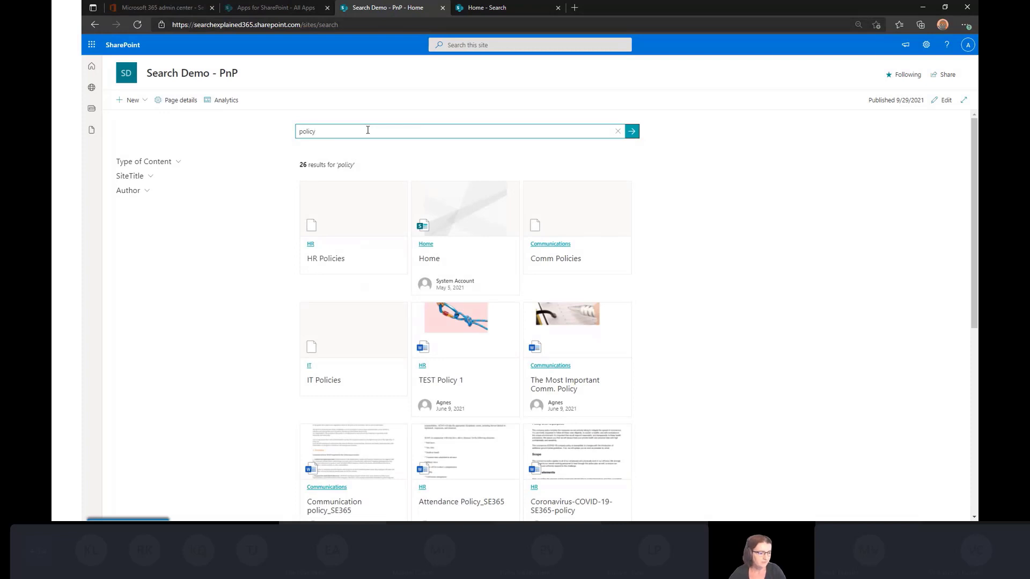
{"action": "scroll", "coordinate": [488, 257], "scroll_direction": "down", "scroll_amount": 5}
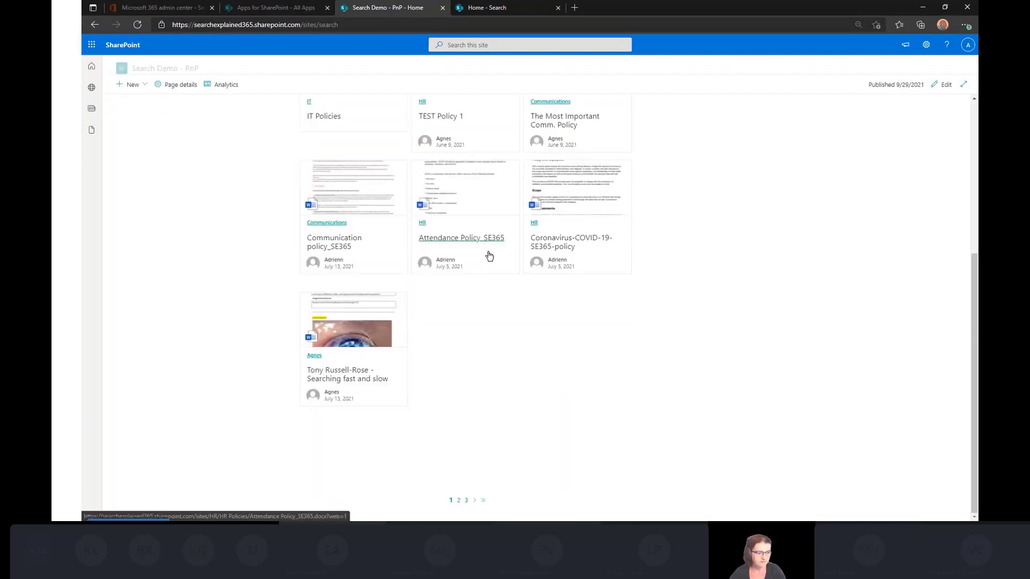
{"action": "scroll", "coordinate": [489, 256], "scroll_direction": "up", "scroll_amount": 5}
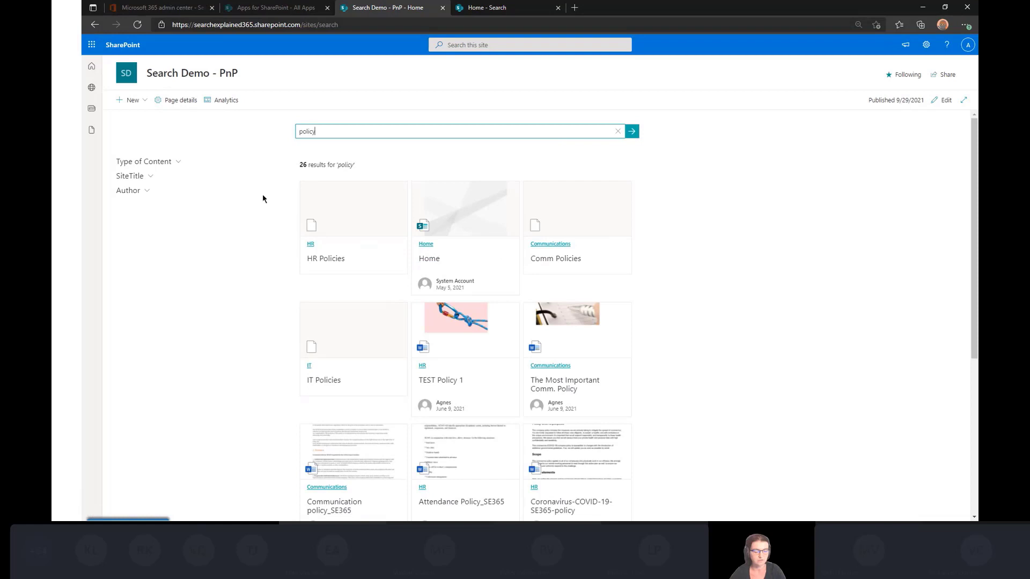
Expand the Type of Content, SiteTitle and Author filters, and apply the "hr" SiteTitle filter to the results
{"action": "left_click", "coordinate": [180, 163]}
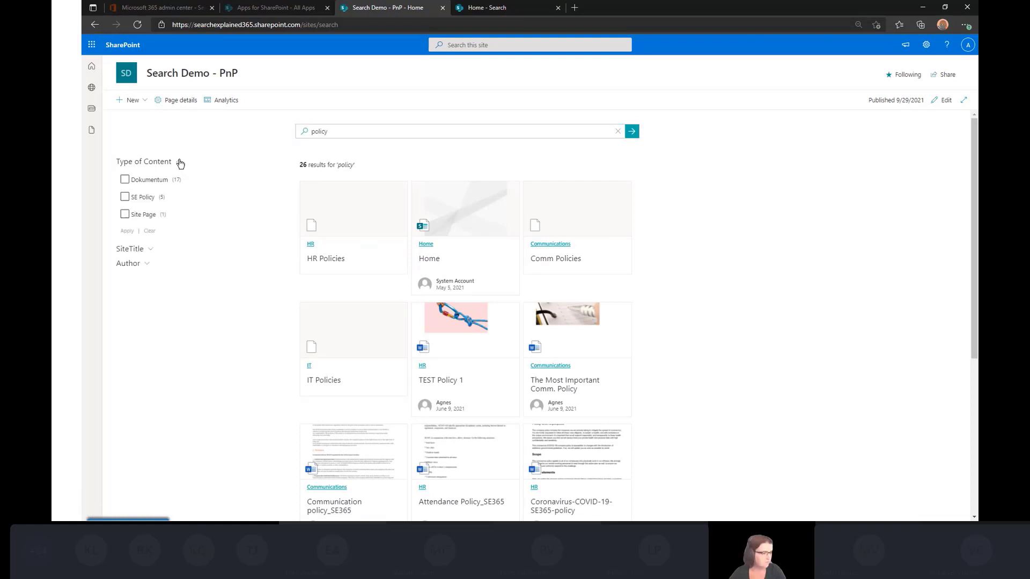
{"action": "left_click", "coordinate": [150, 249]}
{"action": "left_click", "coordinate": [147, 372]}
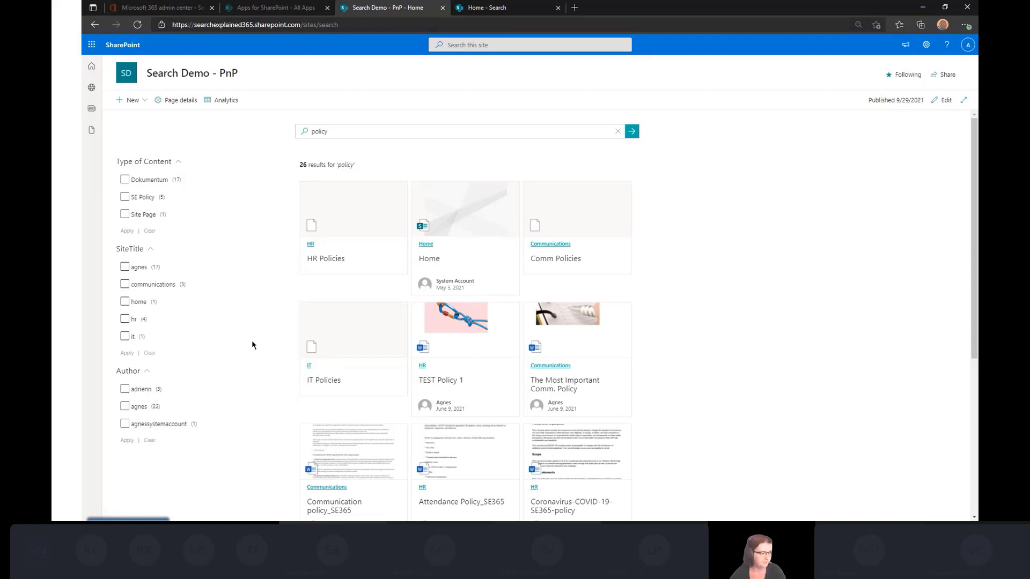
{"action": "left_click", "coordinate": [125, 320]}
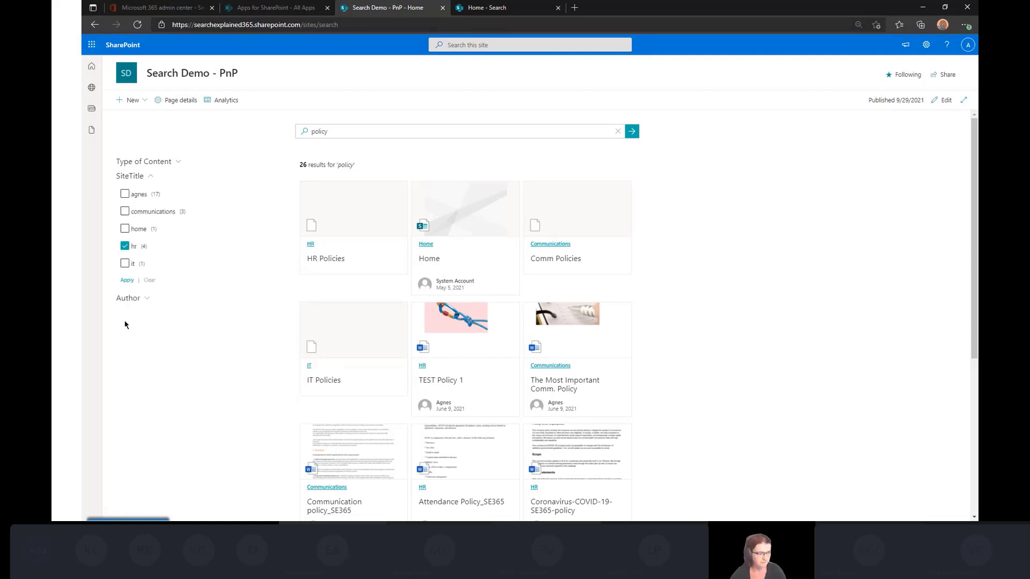
{"action": "left_click", "coordinate": [127, 280]}
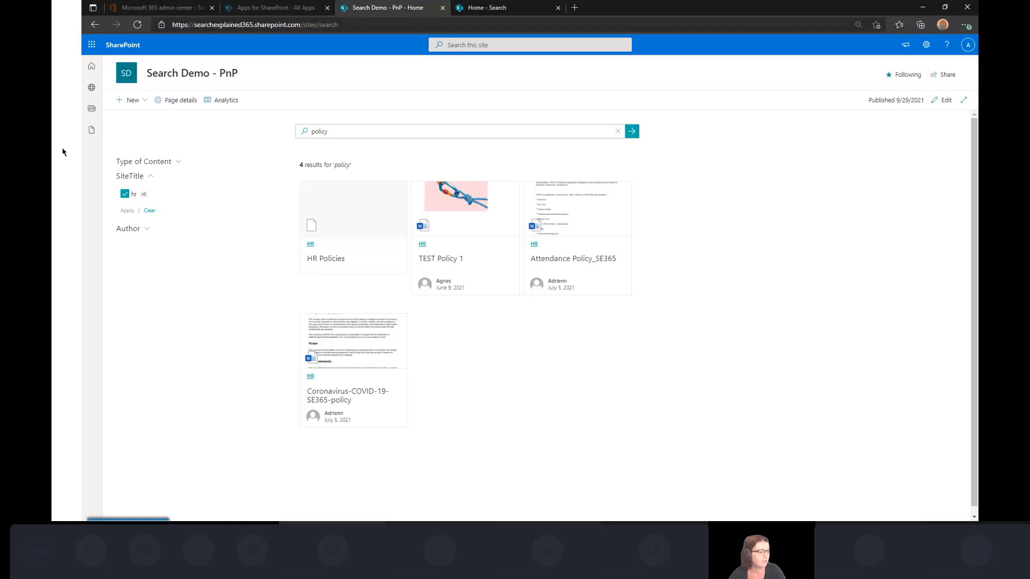
{"action": "key", "text": "alt+Tab"}
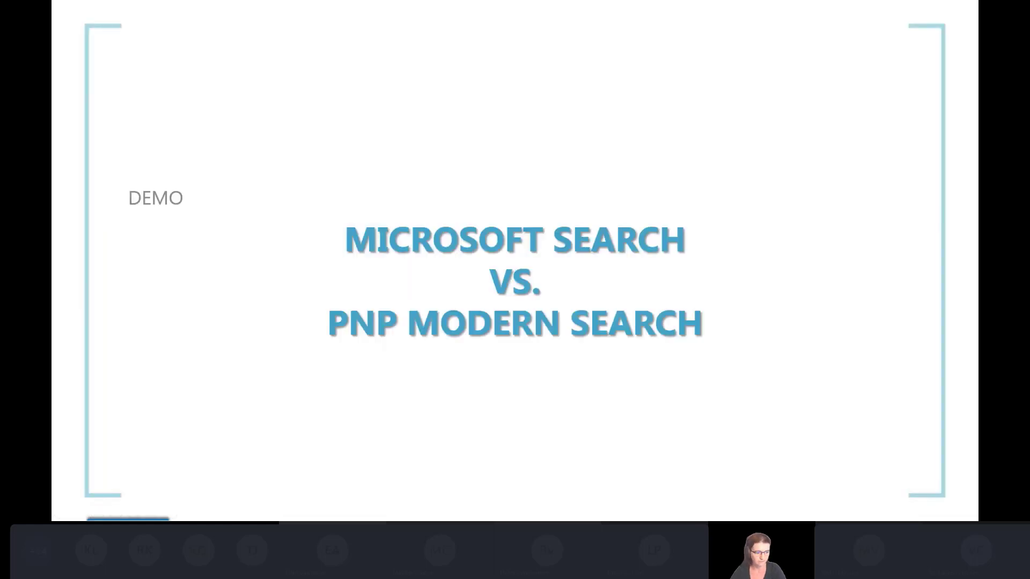
{"action": "key", "text": "Right"}
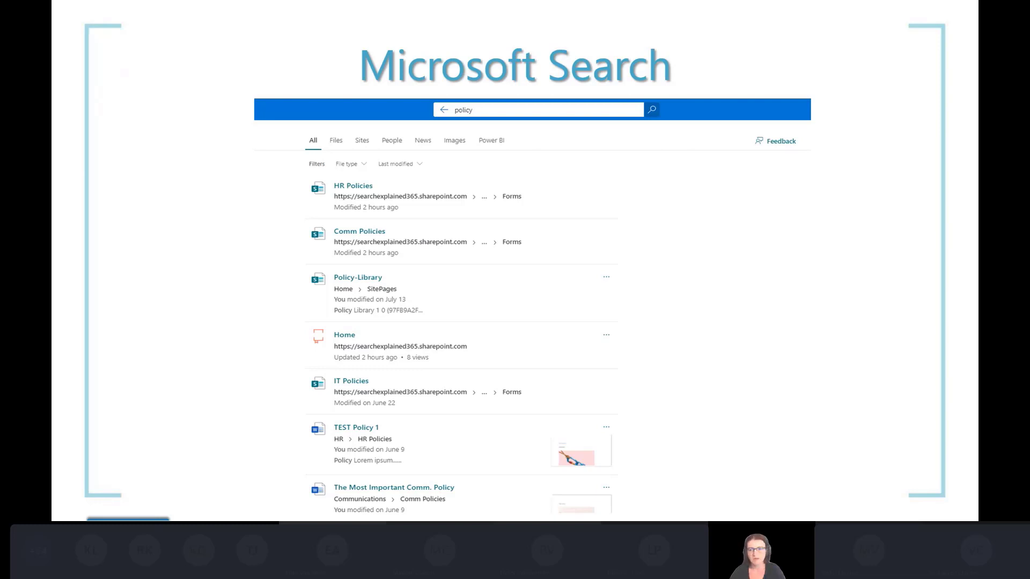
{"action": "key", "text": "Right"}
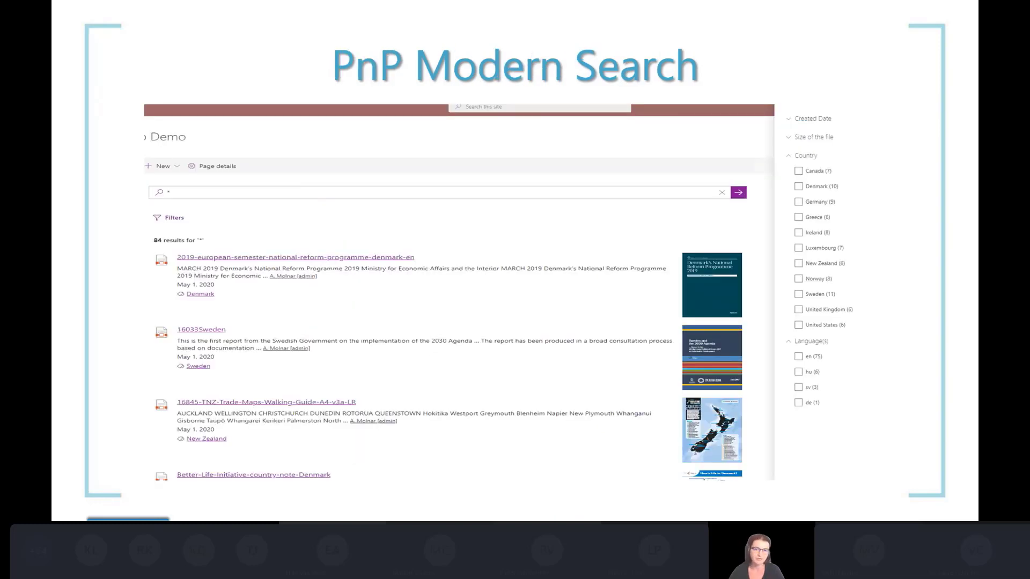
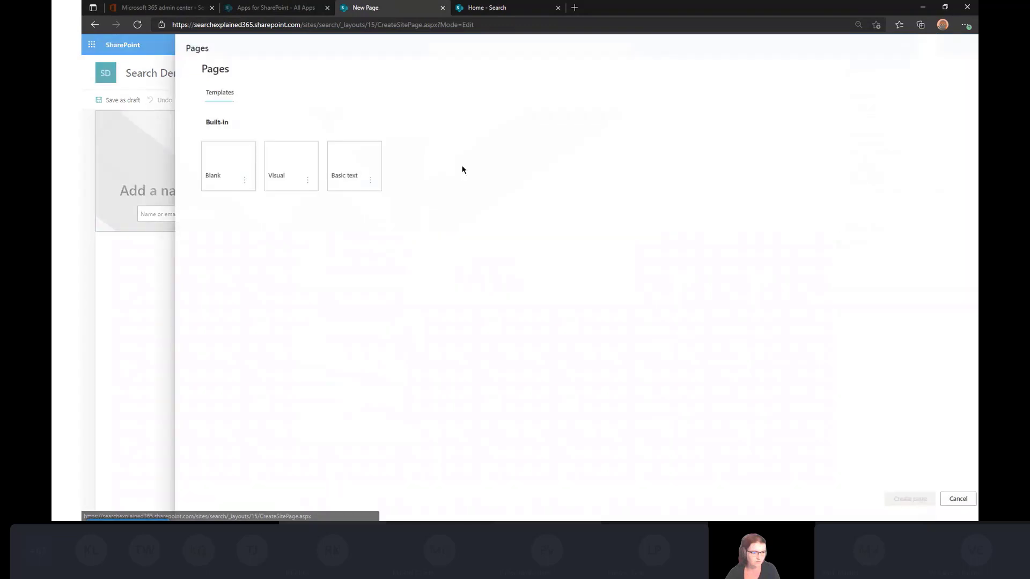
Create a new page on the Search Demo - PnP site, title it "Webinar Search Demo" and remove its author
{"action": "left_click", "coordinate": [892, 499]}
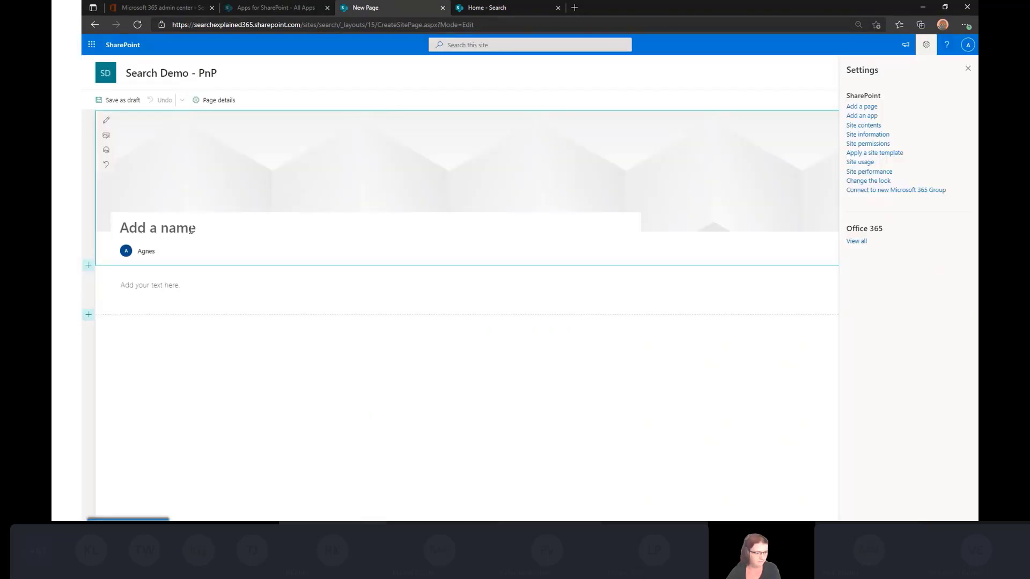
{"action": "type", "text": "Webinar De"}
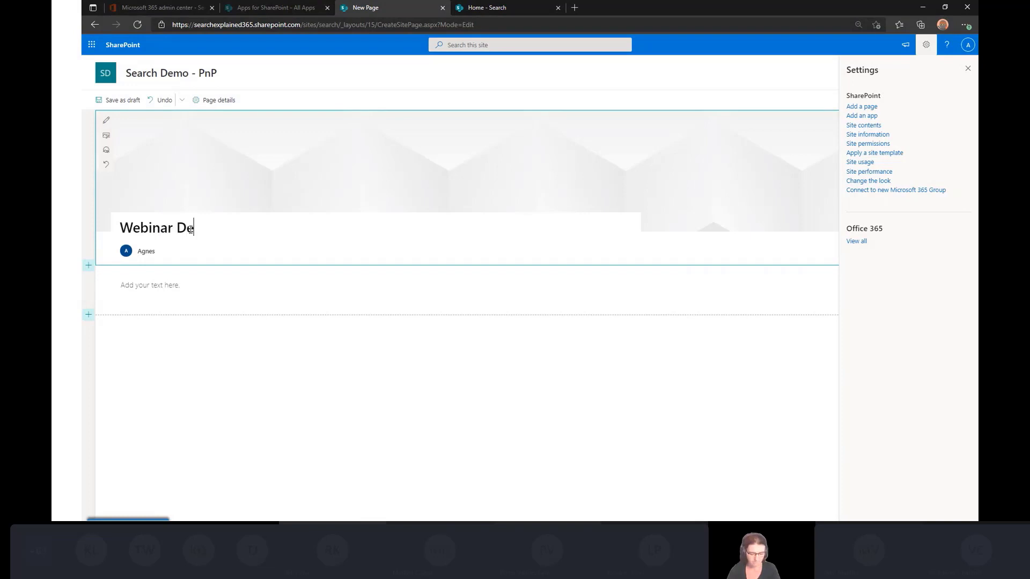
{"action": "key", "text": "BackSpace"}
{"action": "key", "text": "BackSpace"}
{"action": "type", "text": "Search D"}
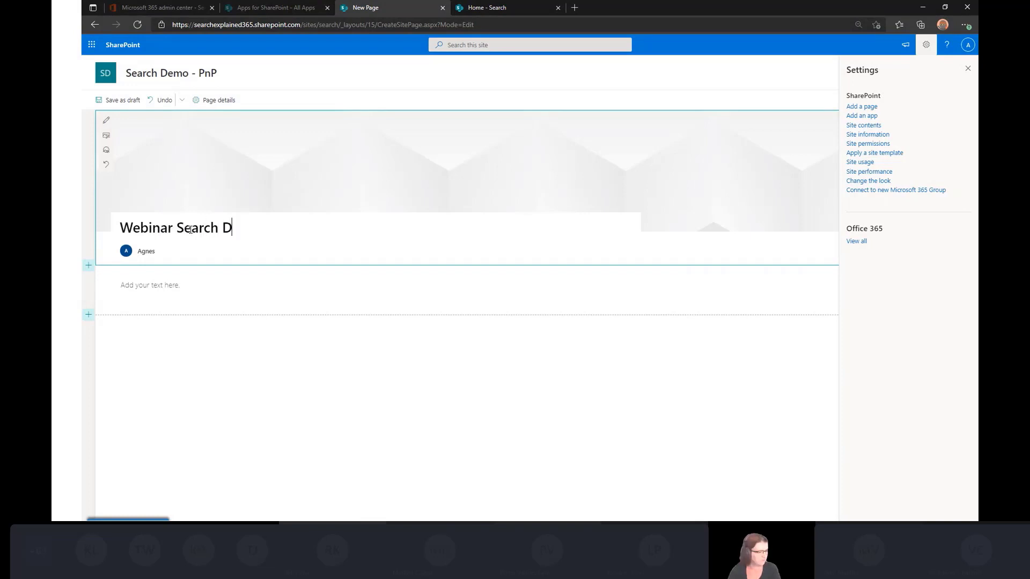
{"action": "type", "text": "emo"}
{"action": "left_click", "coordinate": [165, 251]}
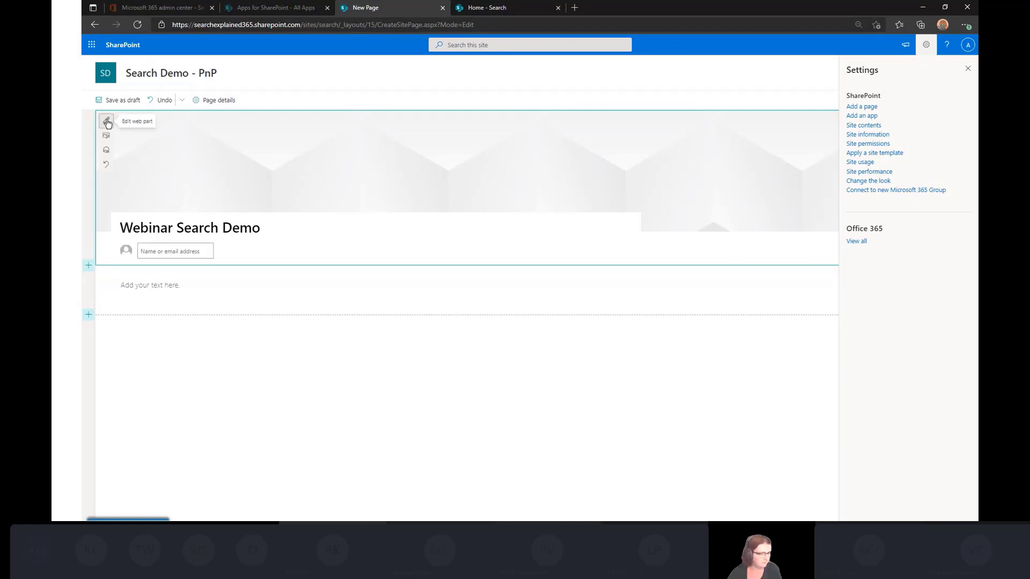
Set the page's title area to the Plain layout and turn off comments
{"action": "left_click", "coordinate": [969, 69]}
{"action": "left_click", "coordinate": [904, 142]}
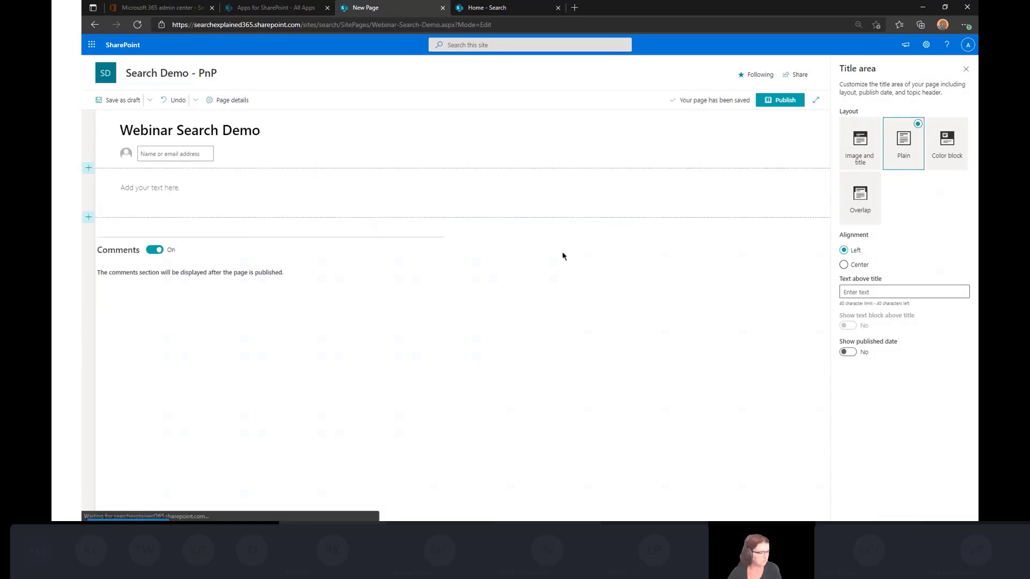
{"action": "left_click", "coordinate": [155, 250]}
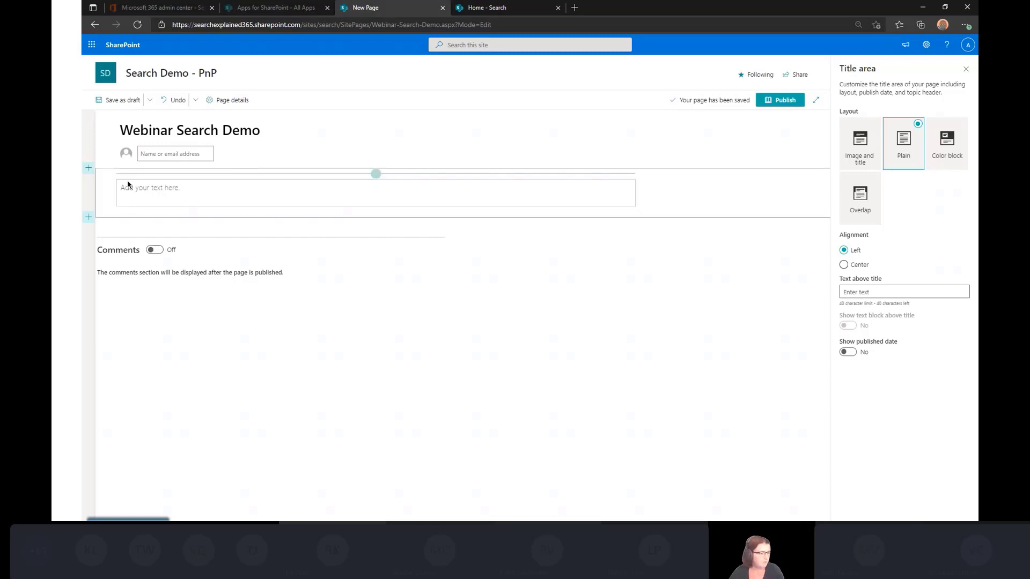
Change the section layout to One-third left and add a PnP - Search Box web part to the wider column
{"action": "left_click", "coordinate": [100, 176]}
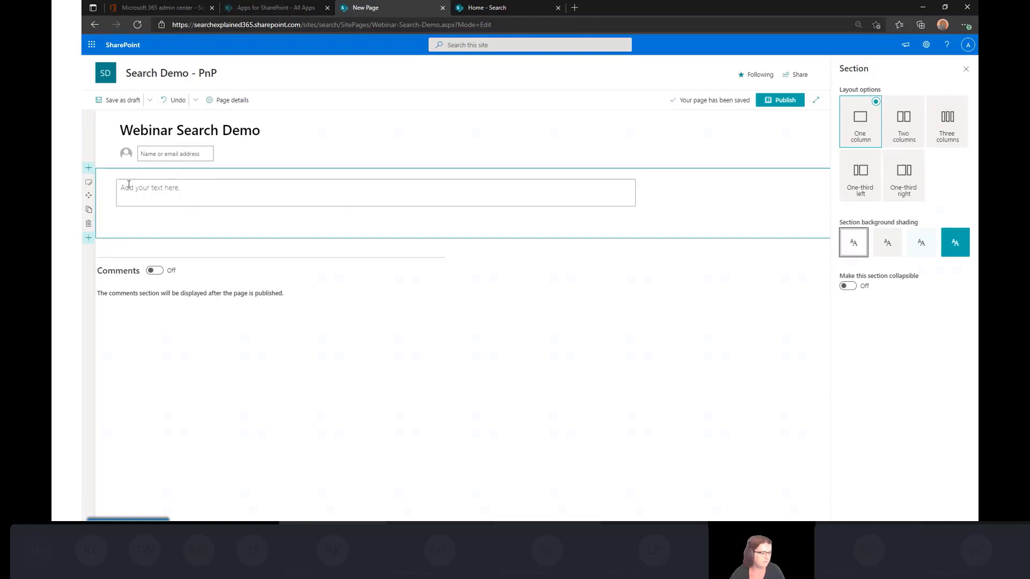
{"action": "left_click", "coordinate": [861, 173]}
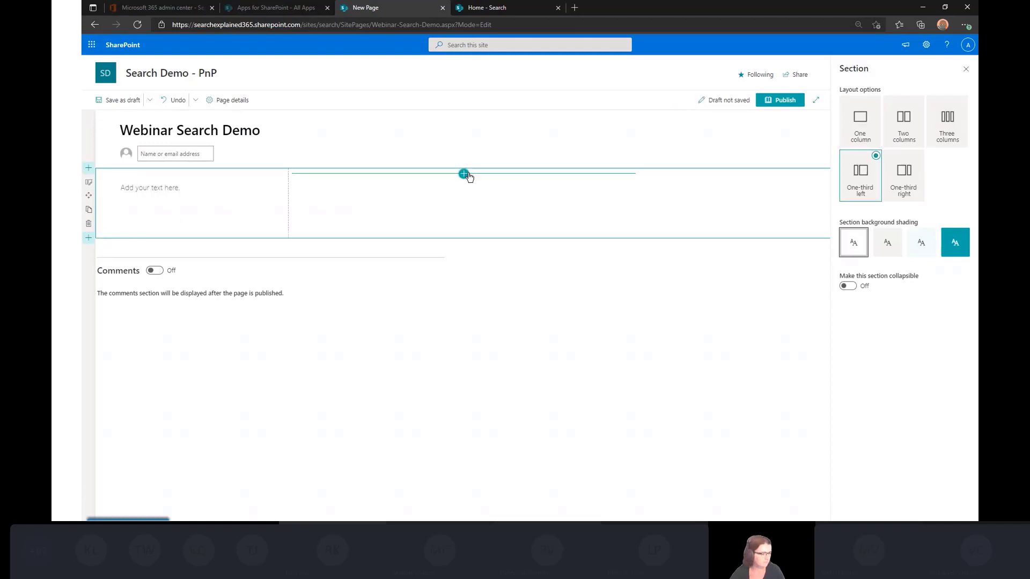
{"action": "left_click", "coordinate": [464, 173]}
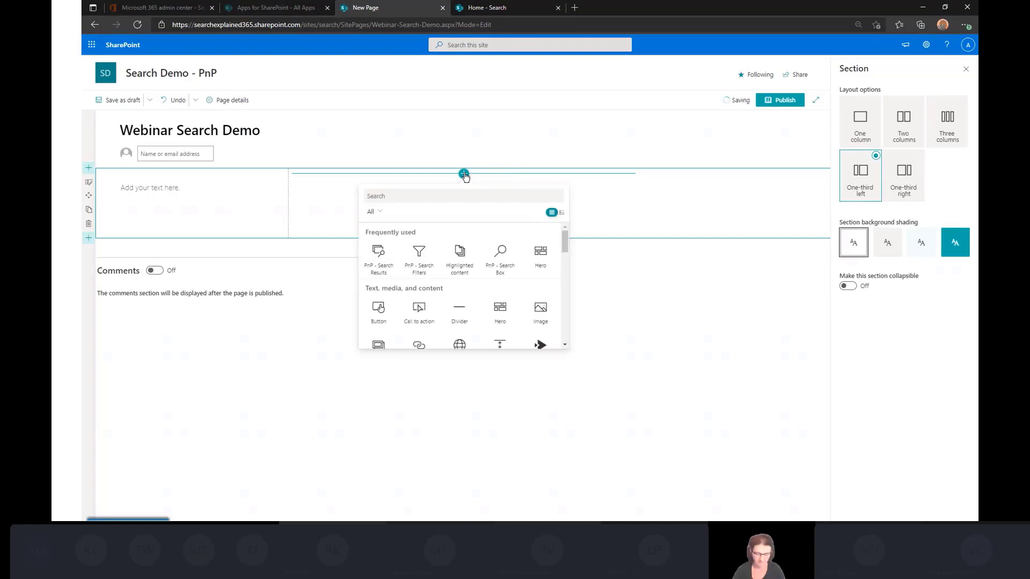
{"action": "type", "text": "pnp"}
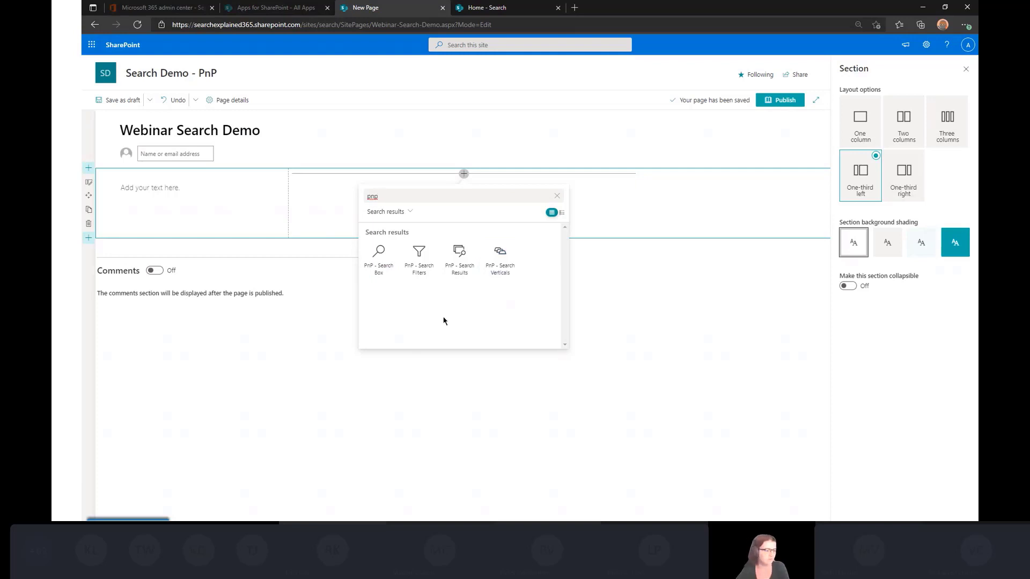
{"action": "left_click", "coordinate": [379, 255]}
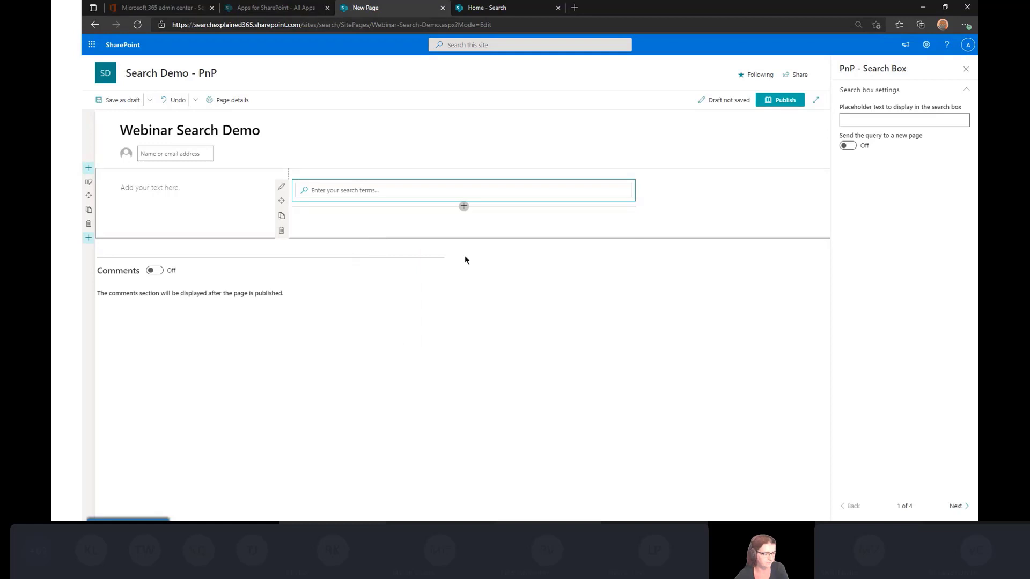
Add a PnP - Search Results web part below the search box and choose SharePoint Search as its data source
{"action": "left_click", "coordinate": [464, 206]}
{"action": "type", "text": "pnp"}
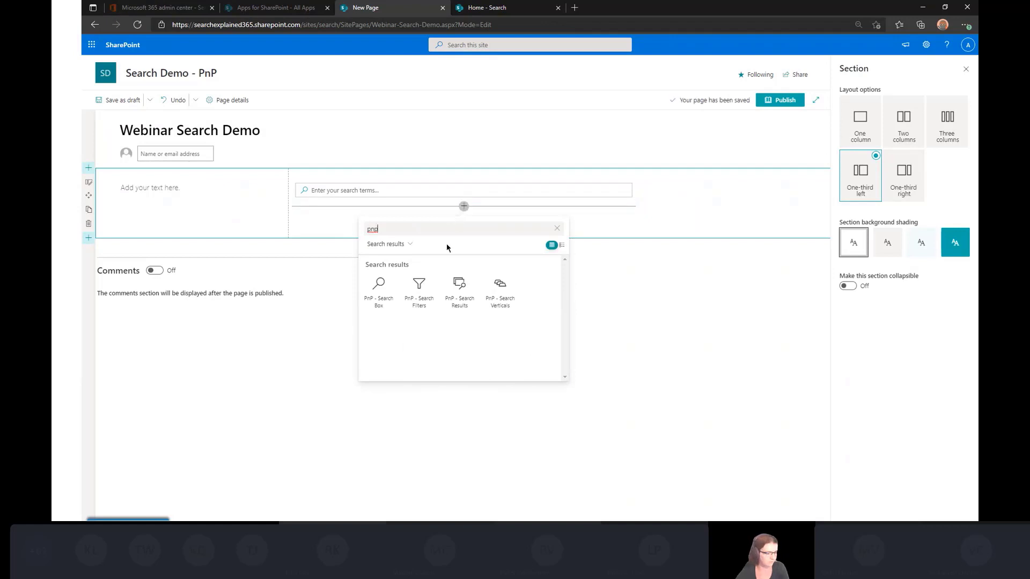
{"action": "left_click", "coordinate": [468, 301]}
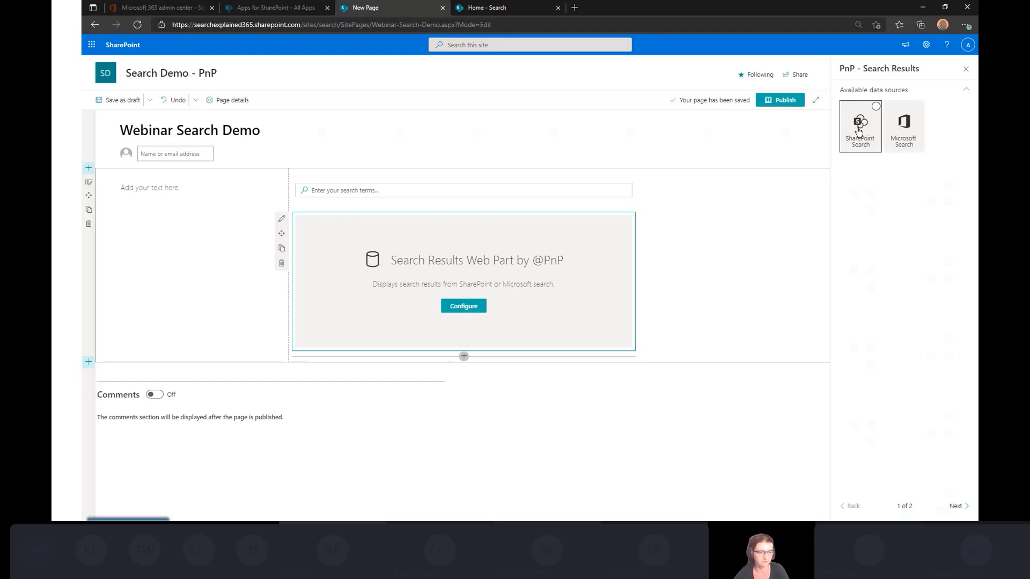
{"action": "left_click", "coordinate": [859, 130]}
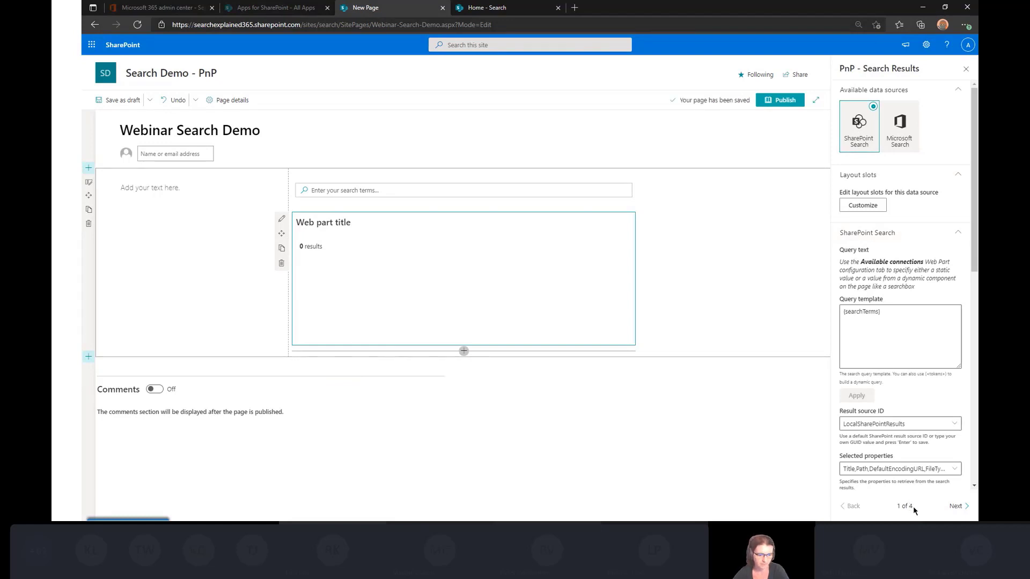
Set the search results query template to "{searchTerms} IsDocument:1 -fileextension:aspx" and apply it
{"action": "scroll", "coordinate": [927, 477], "scroll_direction": "down", "scroll_amount": 3}
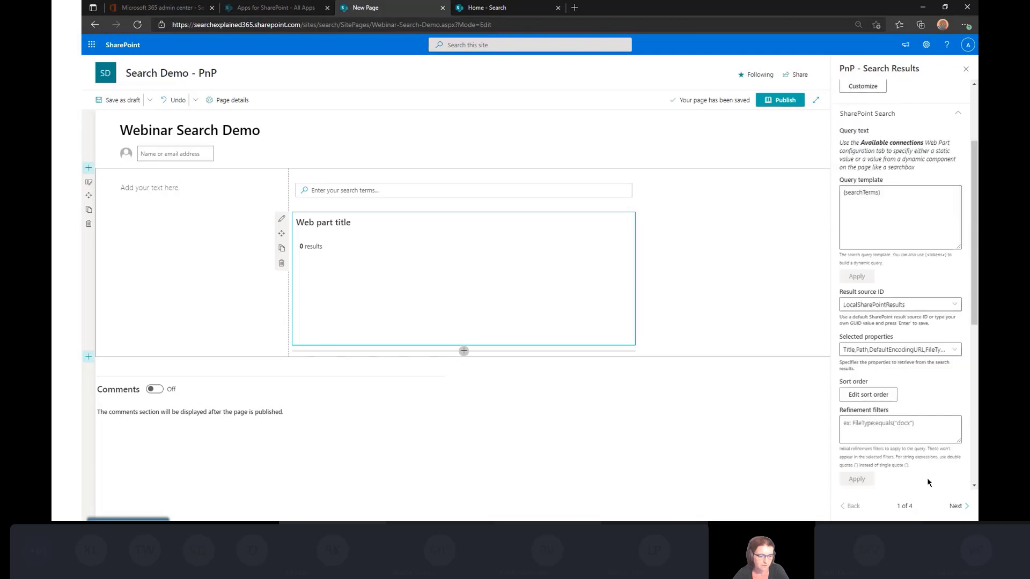
{"action": "scroll", "coordinate": [927, 482], "scroll_direction": "down", "scroll_amount": 2}
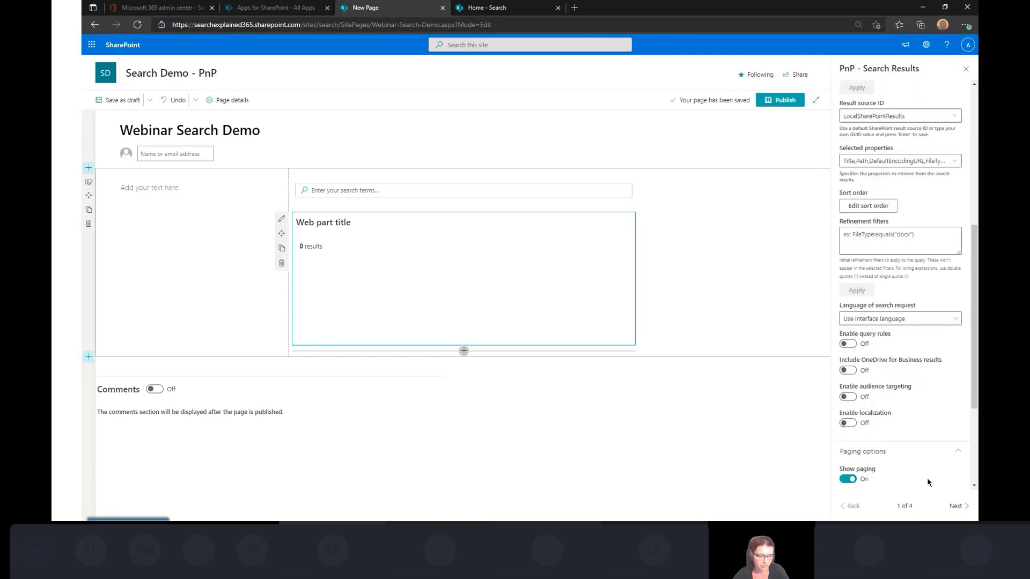
{"action": "scroll", "coordinate": [927, 480], "scroll_direction": "down", "scroll_amount": 1}
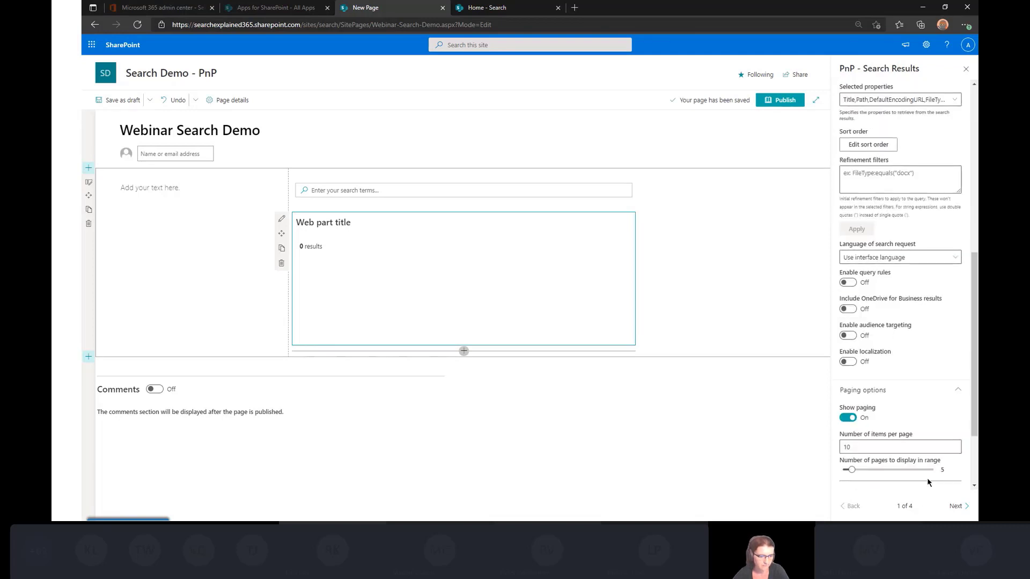
{"action": "scroll", "coordinate": [926, 482], "scroll_direction": "up", "scroll_amount": 4}
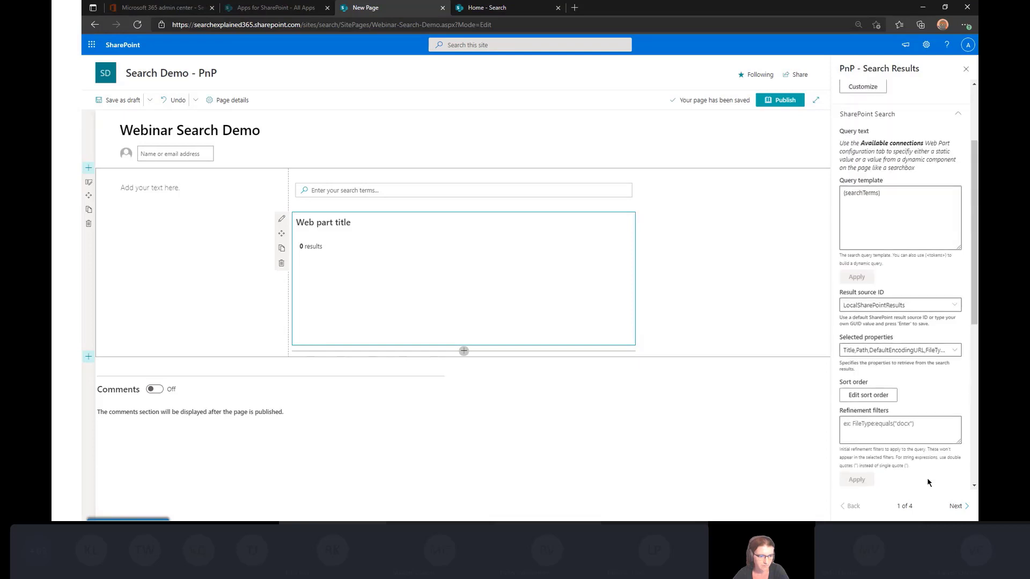
{"action": "scroll", "coordinate": [926, 477], "scroll_direction": "up", "scroll_amount": 2}
{"action": "left_click", "coordinate": [903, 315]}
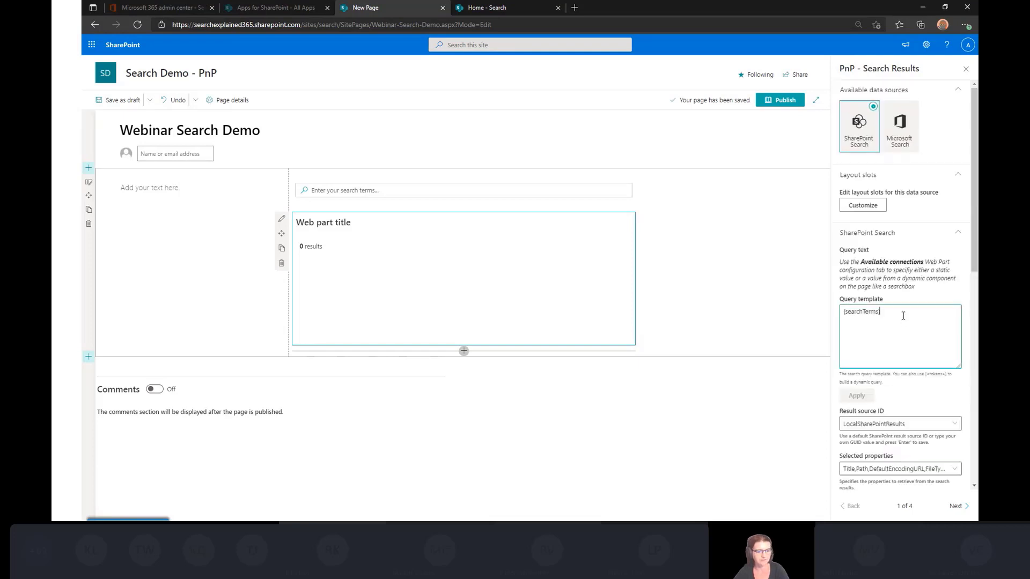
{"action": "left_click_drag", "start_coordinate": [880, 313], "coordinate": [841, 315]}
{"action": "left_click", "coordinate": [899, 311]}
{"action": "type", "text": "IsDocument"}
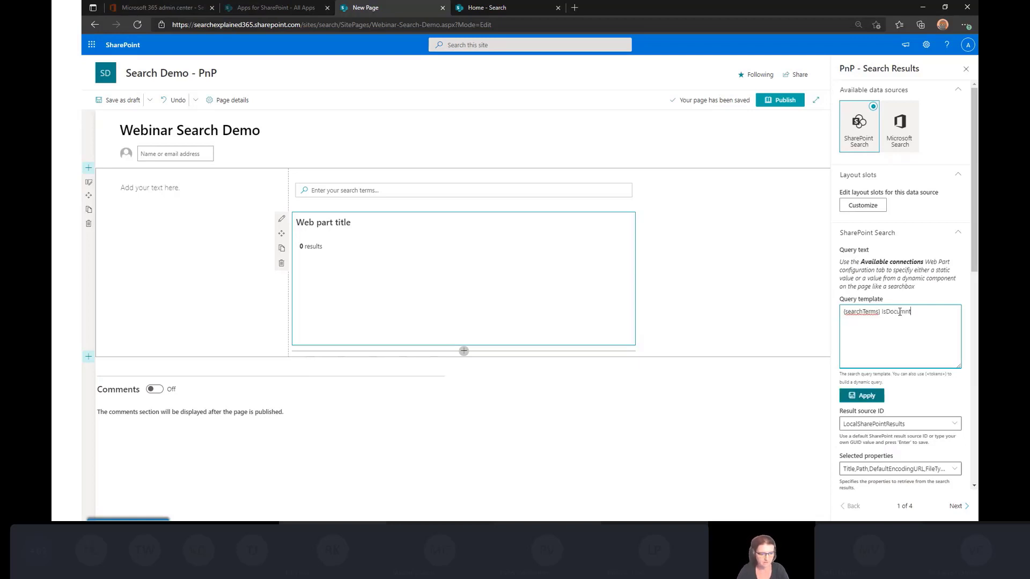
{"action": "type", "text": ":1 -fileext"}
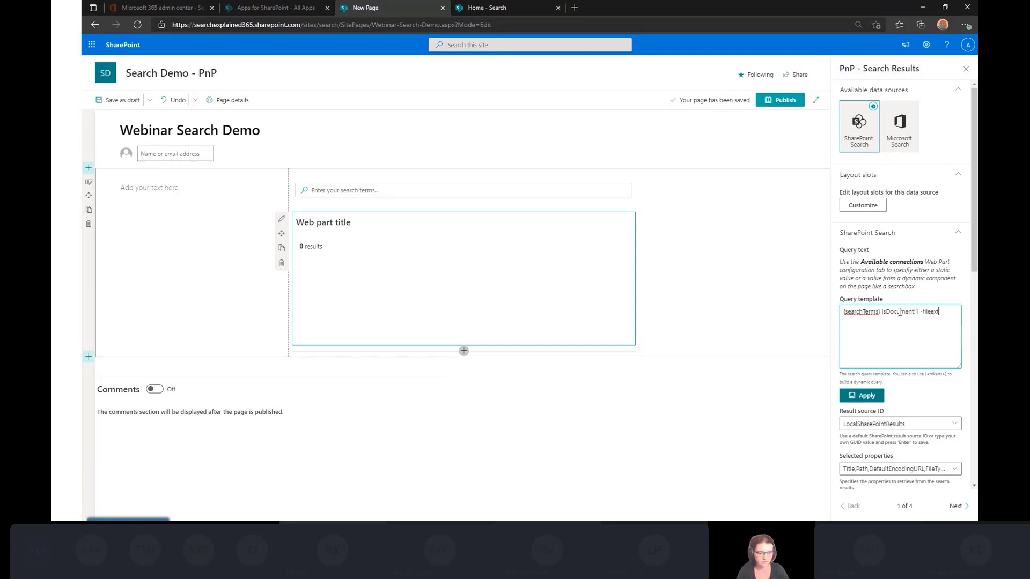
{"action": "type", "text": "e"}
{"action": "key", "text": "BackSpace"}
{"action": "key", "text": "BackSpace"}
{"action": "type", "text": "ns"}
{"action": "key", "text": "BackSpace"}
{"action": "type", "text": "tension:aspx"}
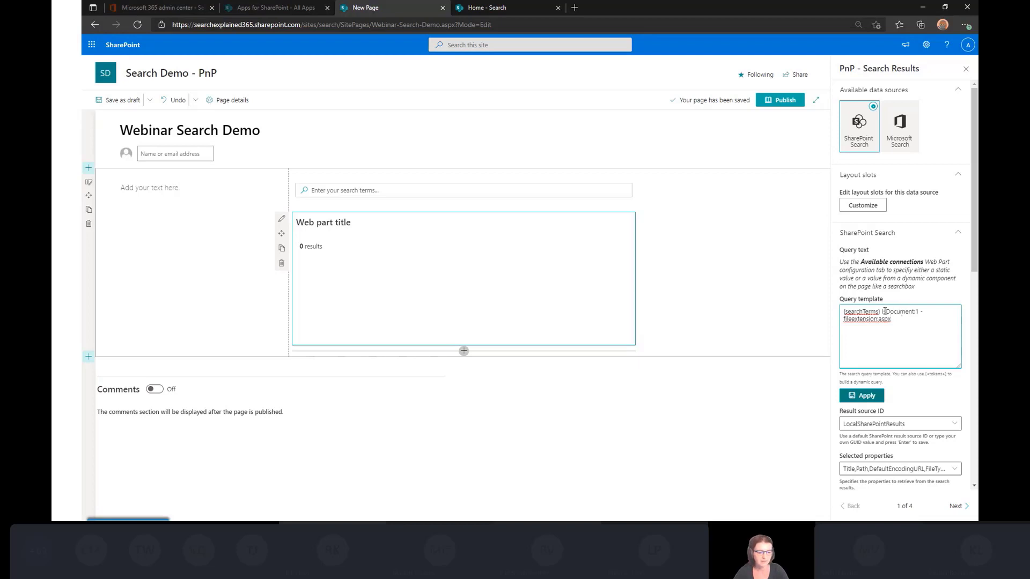
{"action": "left_click_drag", "start_coordinate": [884, 311], "coordinate": [919, 333]}
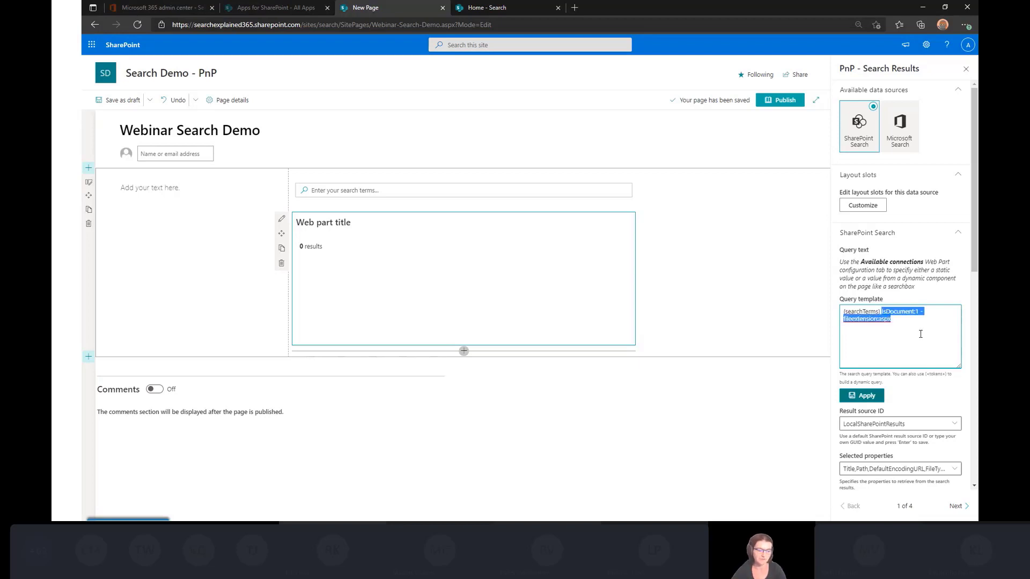
{"action": "left_click", "coordinate": [863, 397]}
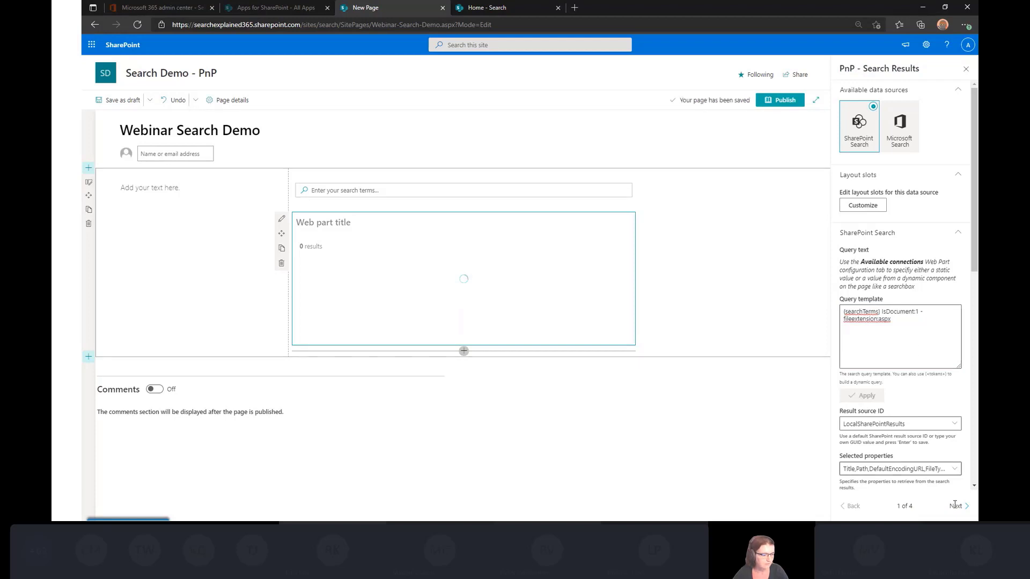
Enable input query text for the search results as a dynamic value, connected to the PnP - Search Box's Search query
{"action": "left_click", "coordinate": [955, 507]}
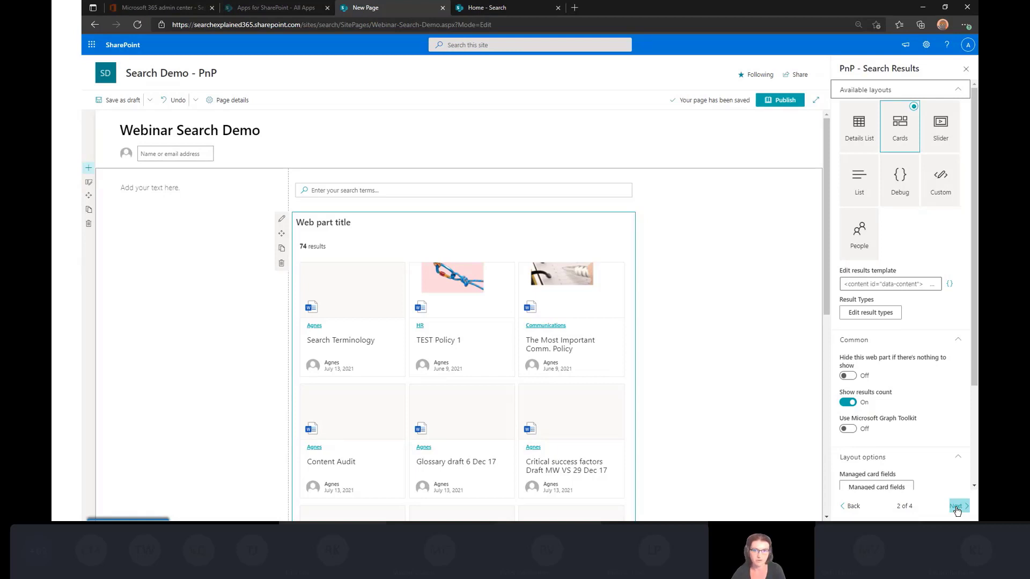
{"action": "left_click", "coordinate": [957, 509]}
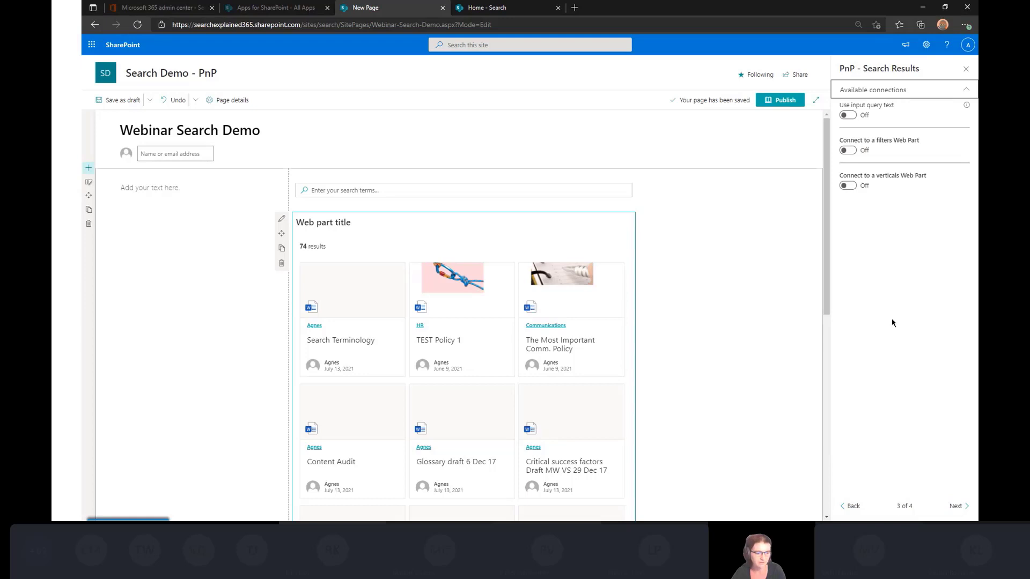
{"action": "left_click", "coordinate": [848, 116]}
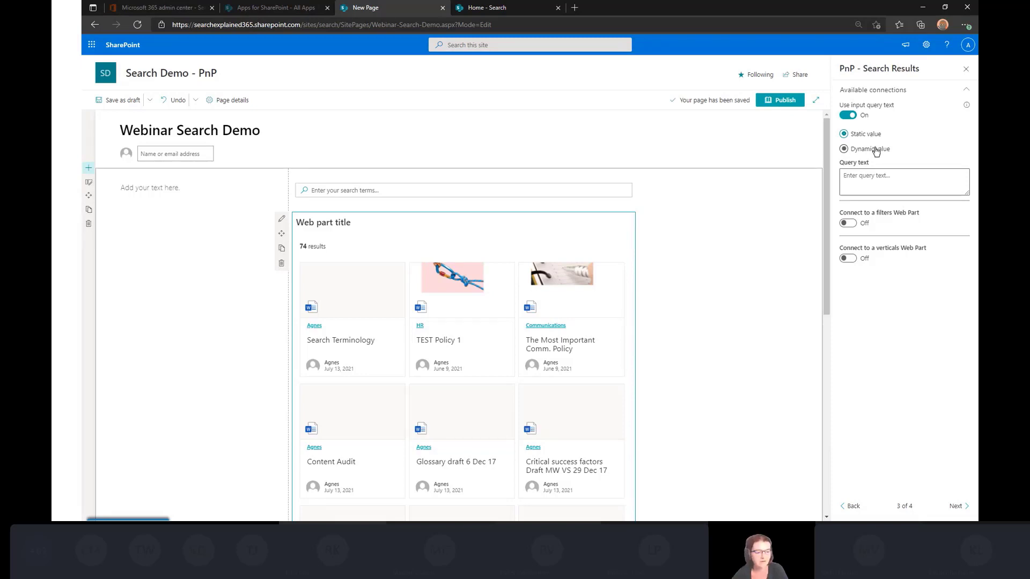
{"action": "left_click", "coordinate": [875, 151]}
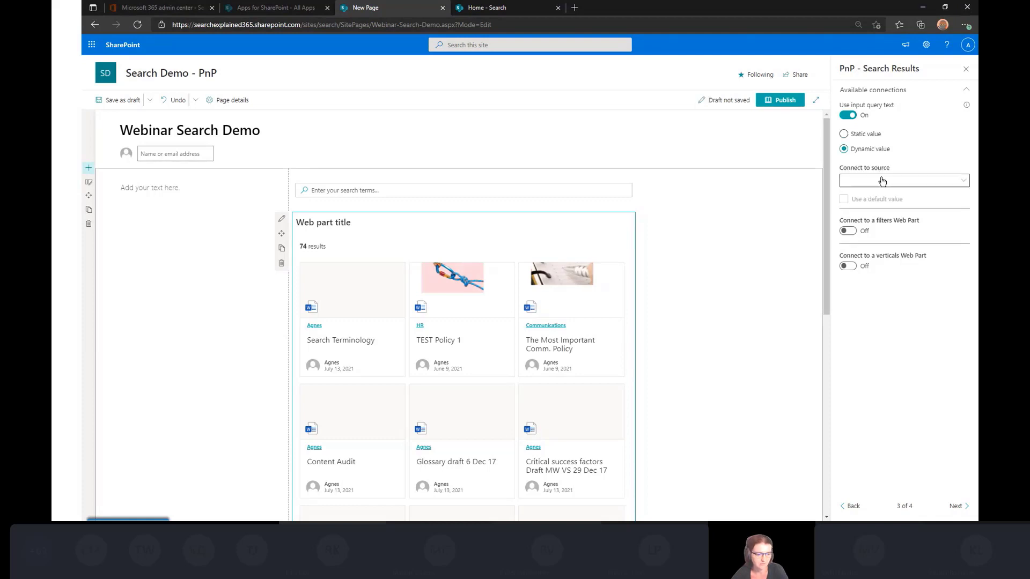
{"action": "left_click", "coordinate": [882, 181]}
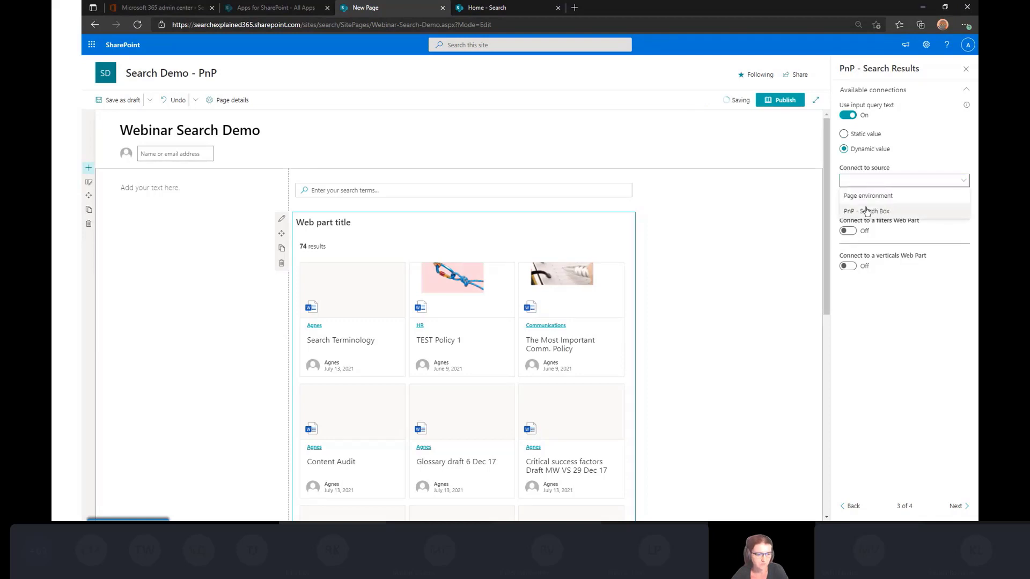
{"action": "left_click", "coordinate": [905, 213]}
{"action": "left_click", "coordinate": [906, 211]}
{"action": "left_click", "coordinate": [909, 222]}
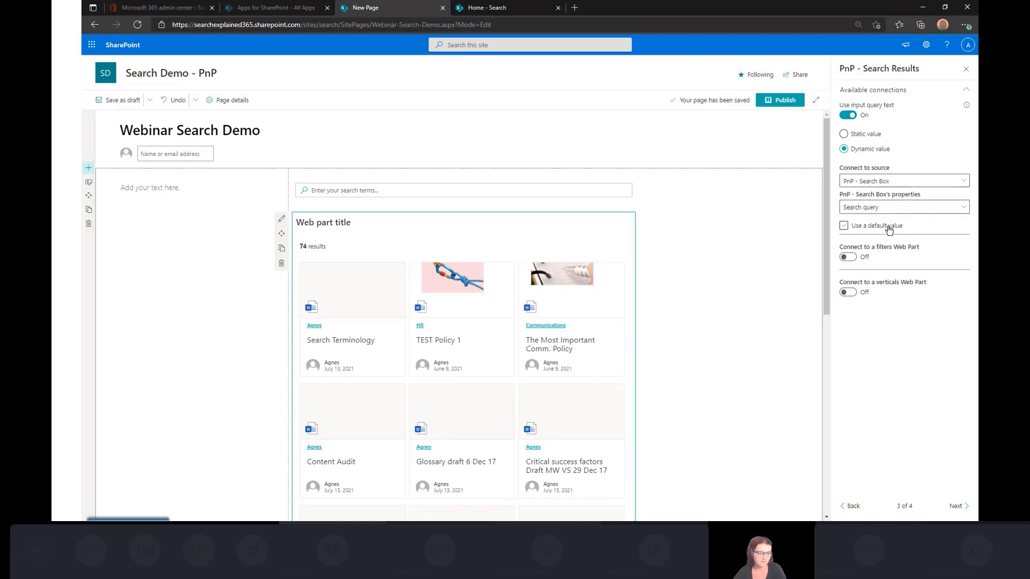
Use "*" as the default query value, publish the page and dismiss the sharing suggestions
{"action": "left_click", "coordinate": [889, 226]}
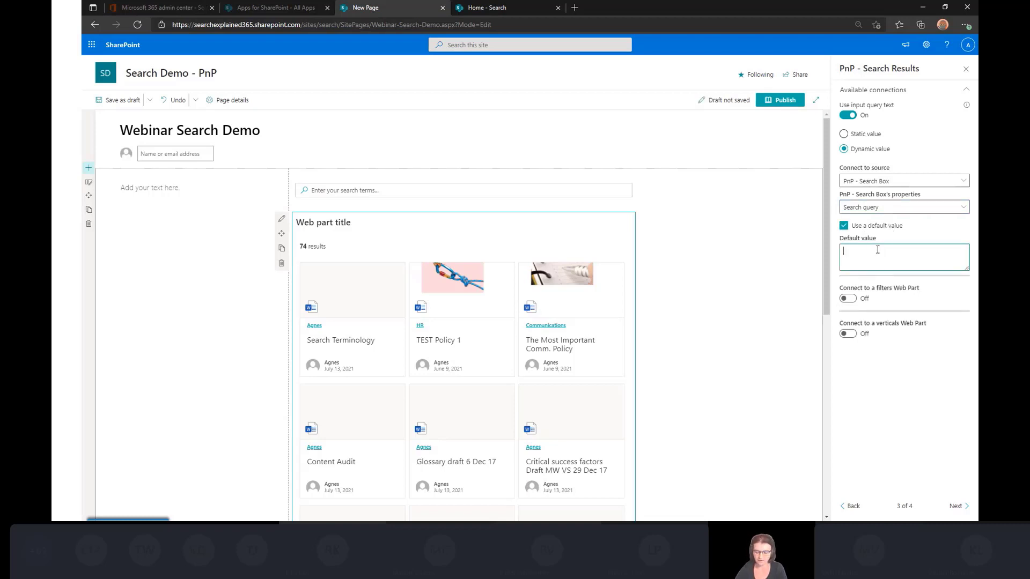
{"action": "type", "text": "*"}
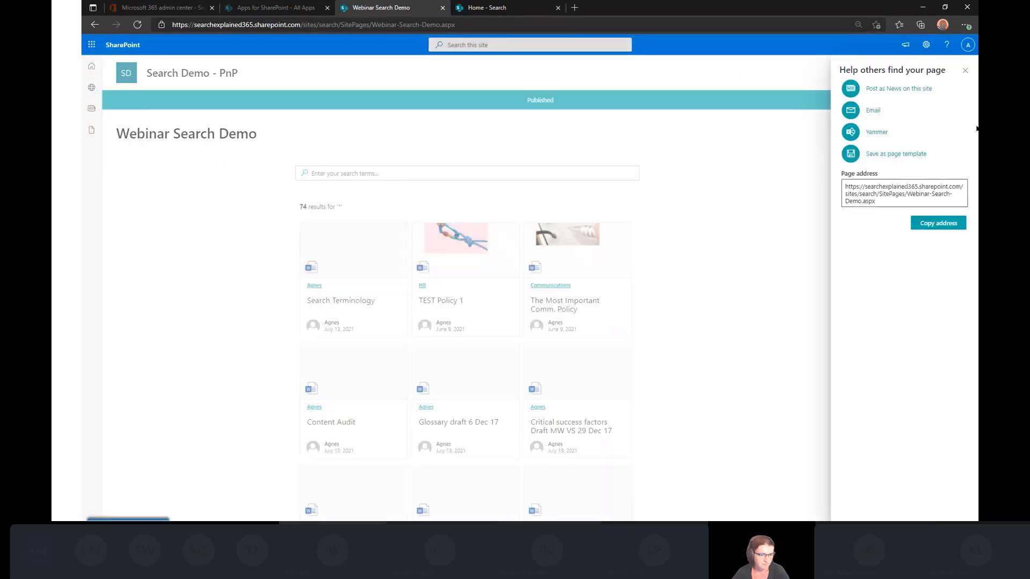
{"action": "left_click", "coordinate": [961, 76]}
Search the published page for "policy" and look through the document results
{"action": "scroll", "coordinate": [706, 266], "scroll_direction": "down", "scroll_amount": 5}
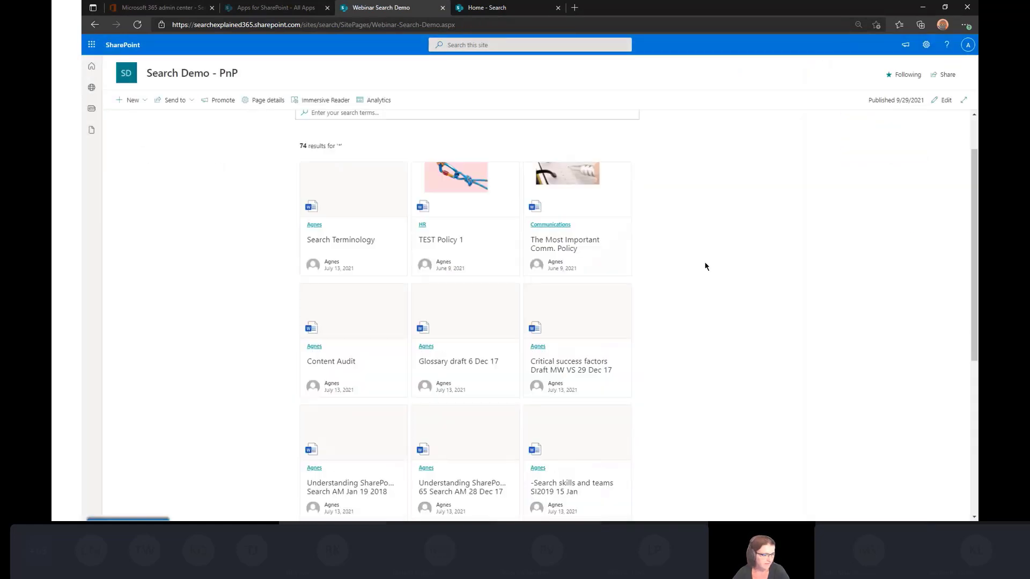
{"action": "scroll", "coordinate": [703, 262], "scroll_direction": "up", "scroll_amount": 5}
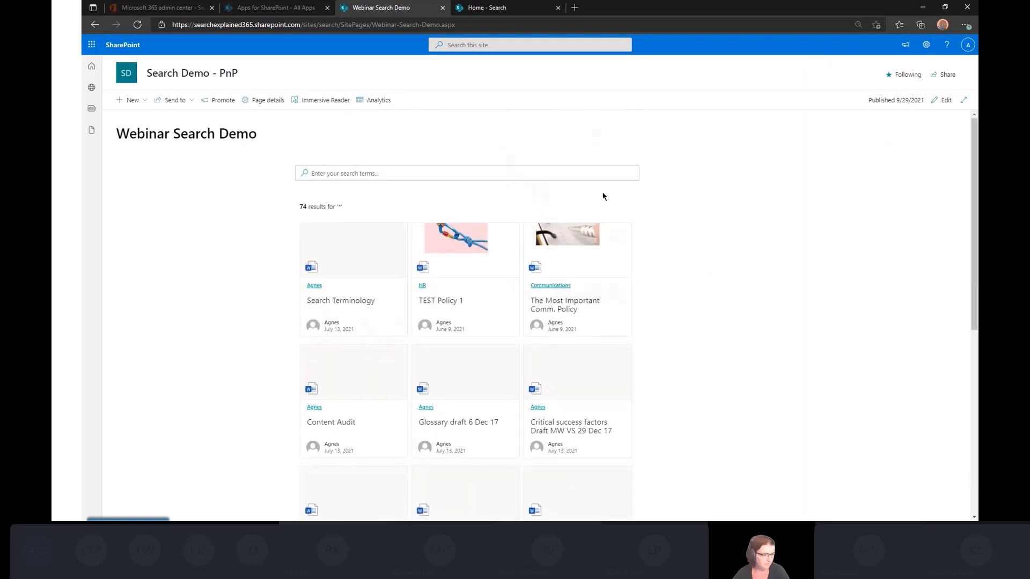
{"action": "left_click", "coordinate": [586, 171]}
{"action": "type", "text": "policy"}
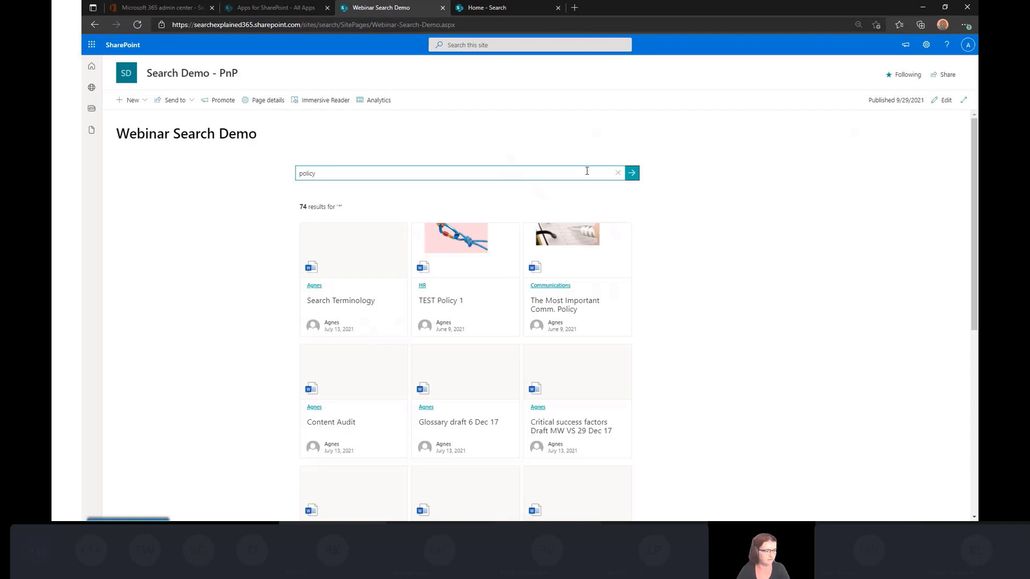
{"action": "key", "text": "Return"}
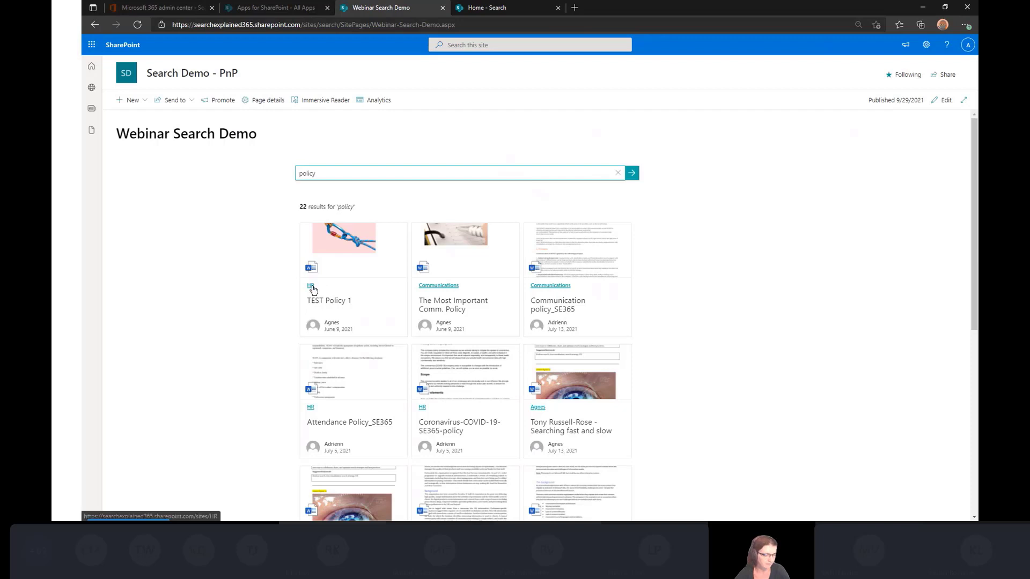
{"action": "scroll", "coordinate": [754, 400], "scroll_direction": "down", "scroll_amount": 3}
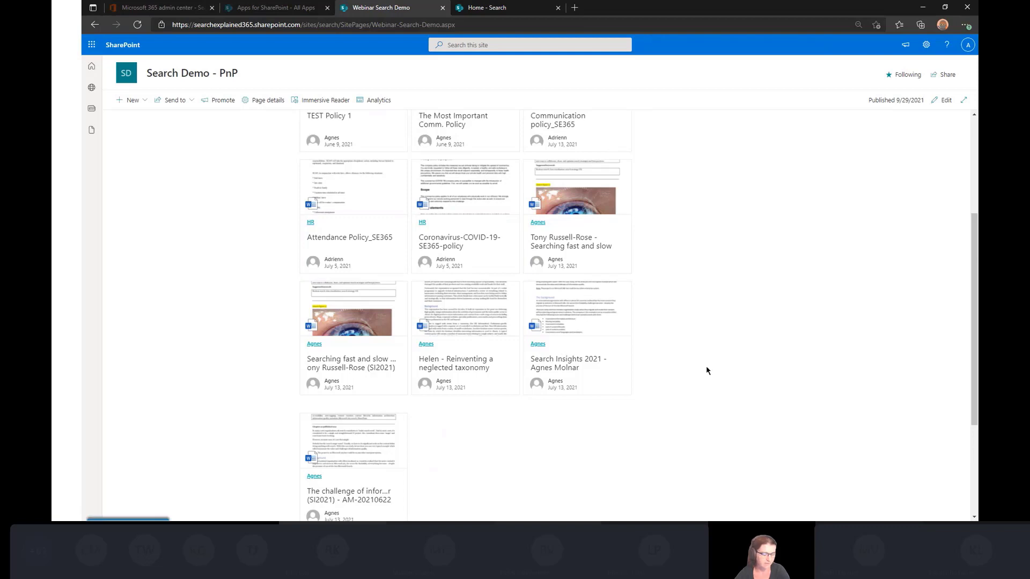
{"action": "scroll", "coordinate": [707, 371], "scroll_direction": "up", "scroll_amount": 3}
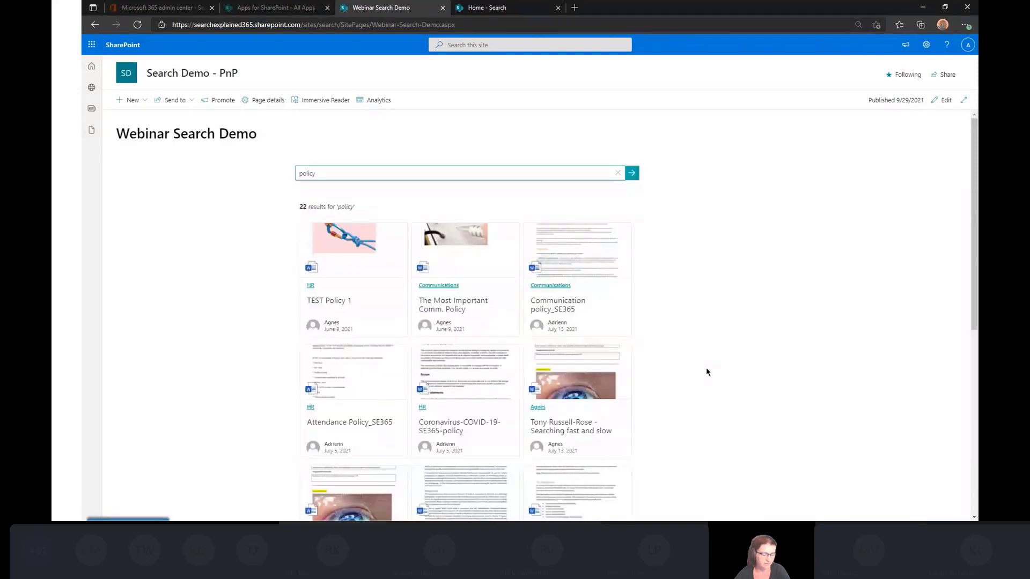
Edit the page again and add a PnP - Search Filters web part to the narrower column
{"action": "left_click", "coordinate": [945, 102]}
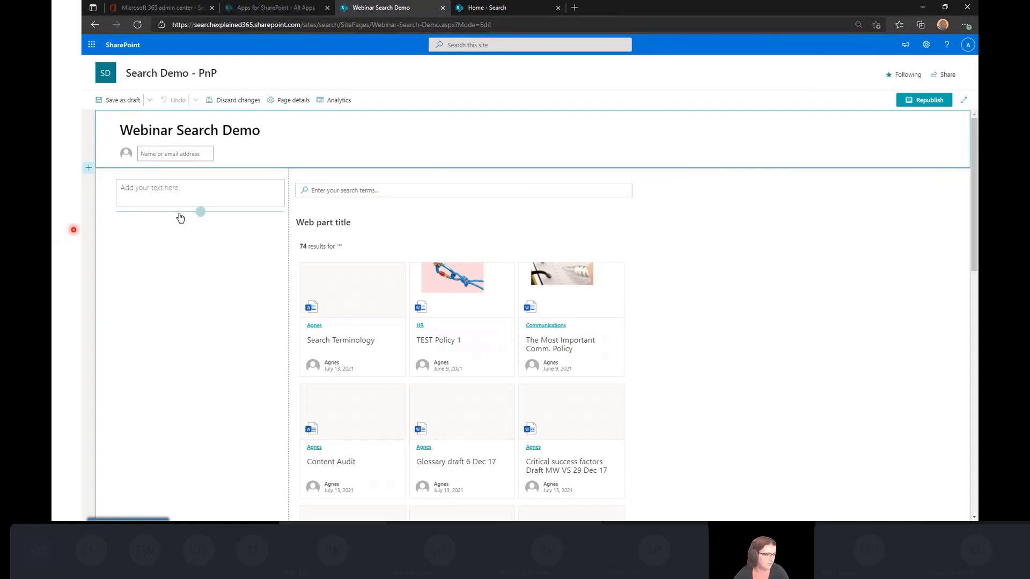
{"action": "left_click", "coordinate": [200, 212]}
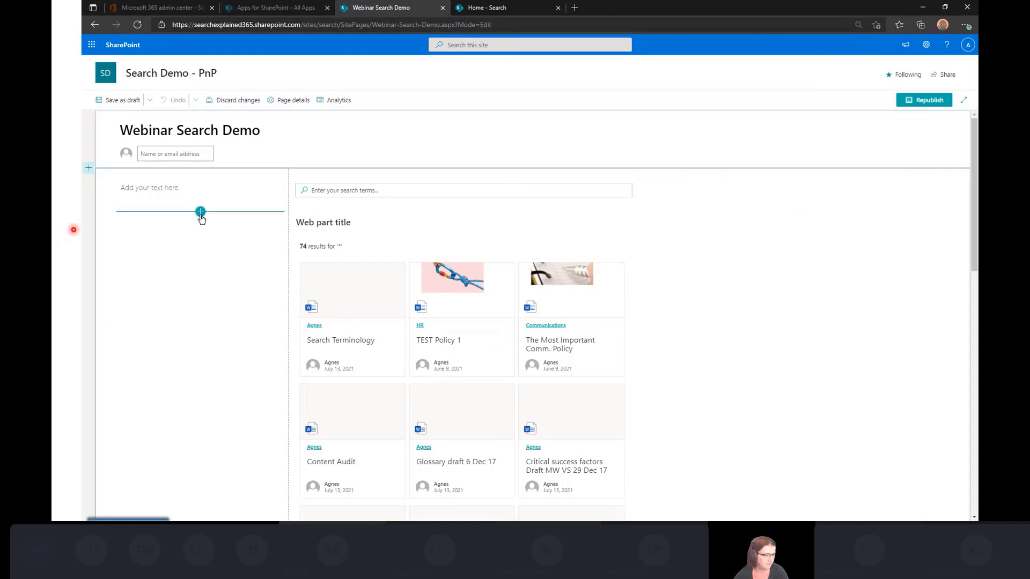
{"action": "type", "text": "pnp"}
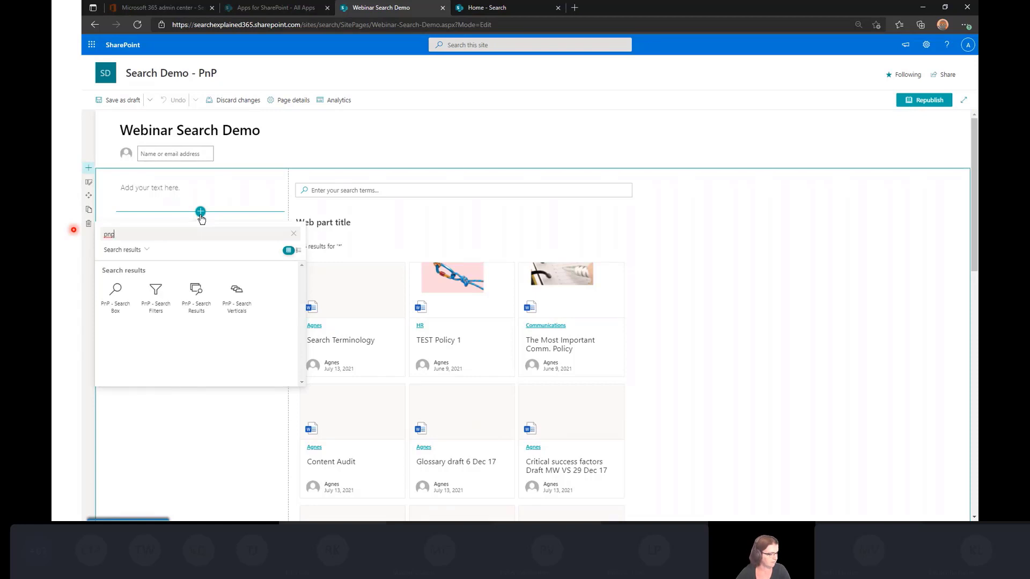
{"action": "left_click", "coordinate": [161, 291]}
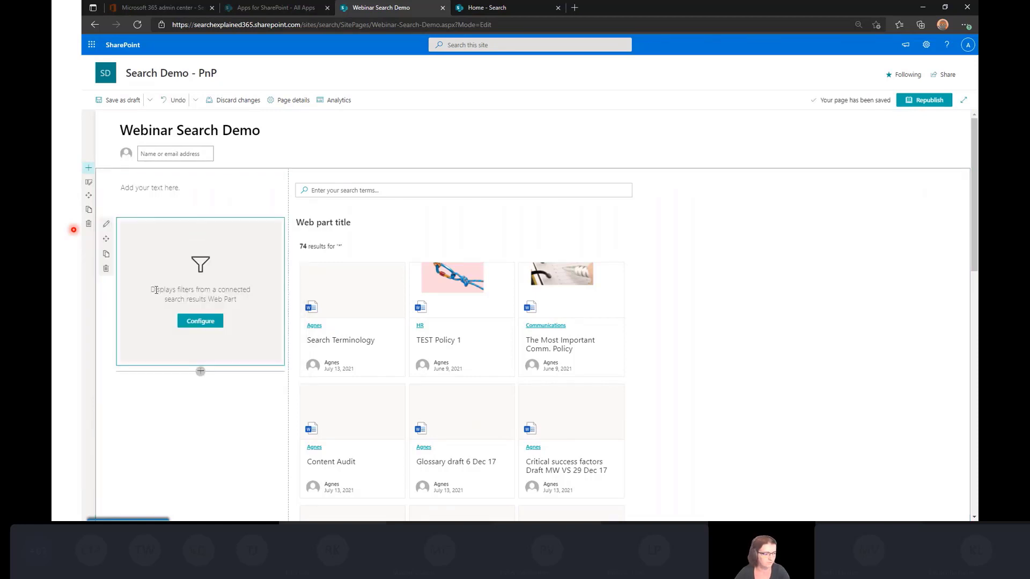
Configure the Search Filters web part to use data from the page's Search Results web part
{"action": "left_click", "coordinate": [199, 321]}
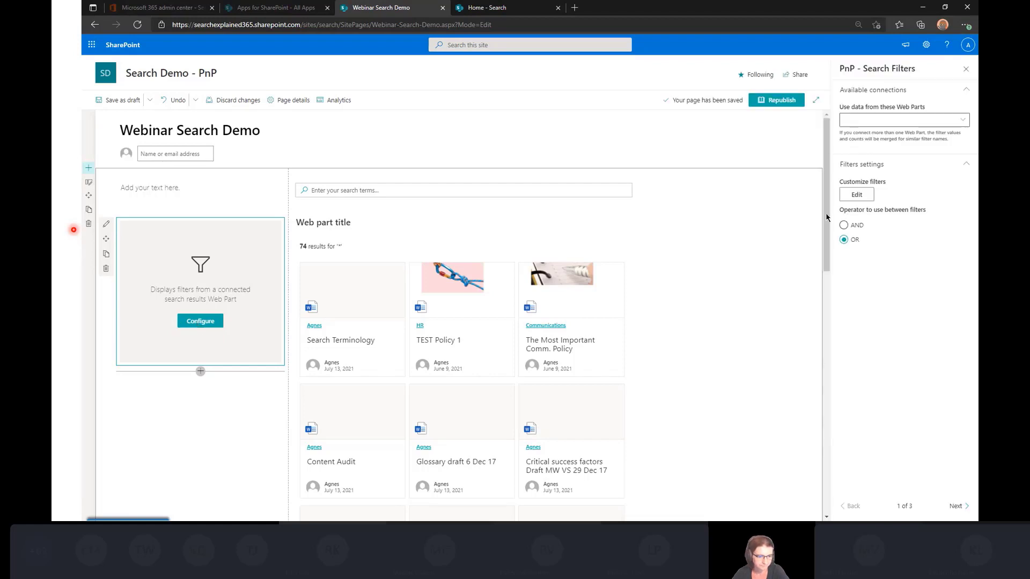
{"action": "left_click", "coordinate": [961, 121]}
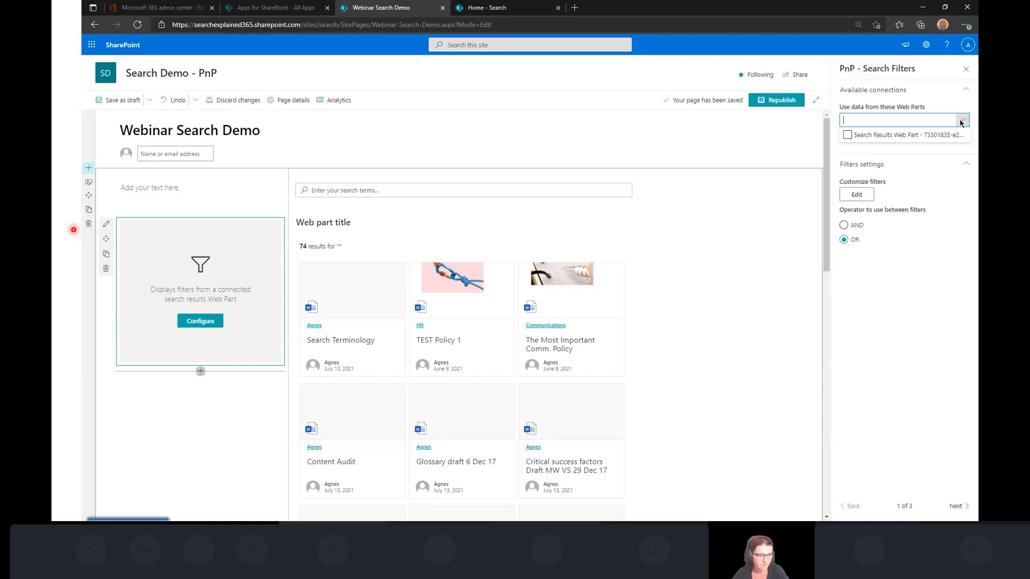
{"action": "left_click", "coordinate": [847, 136]}
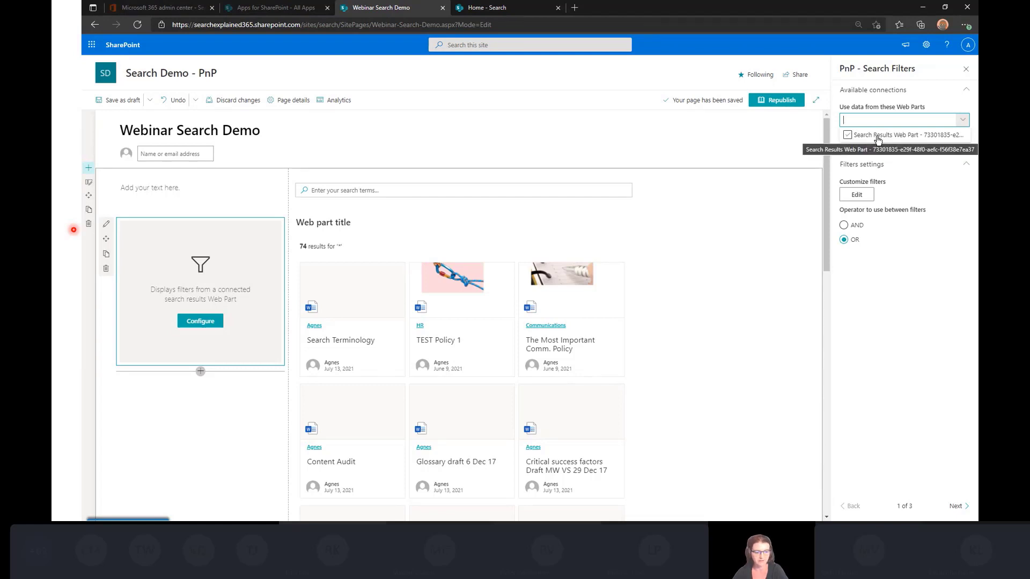
{"action": "left_click", "coordinate": [878, 137]}
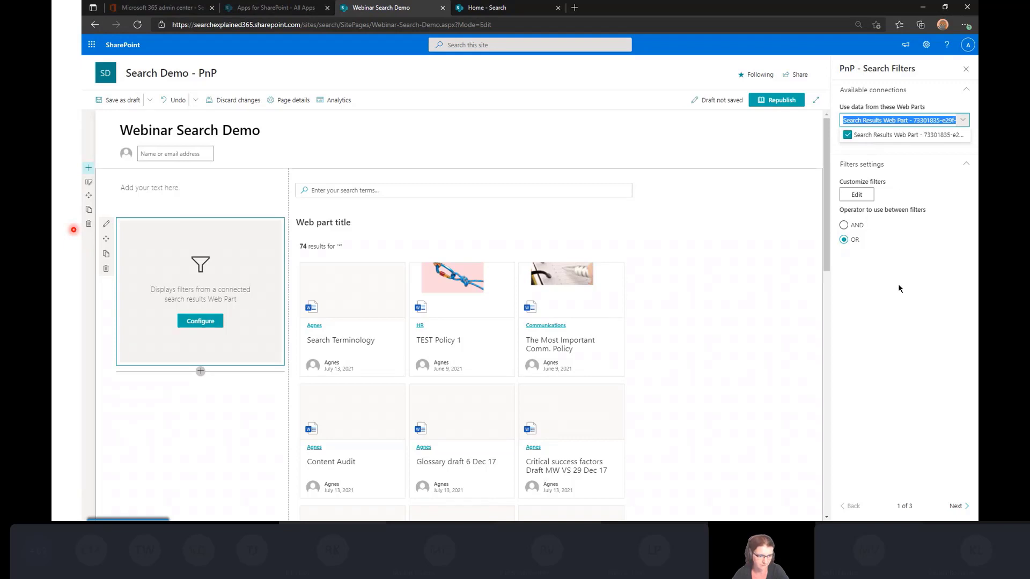
Start a new filter in the Search Filters web part on the SiteTitle field with the display name "Site Title"
{"action": "left_click", "coordinate": [864, 197]}
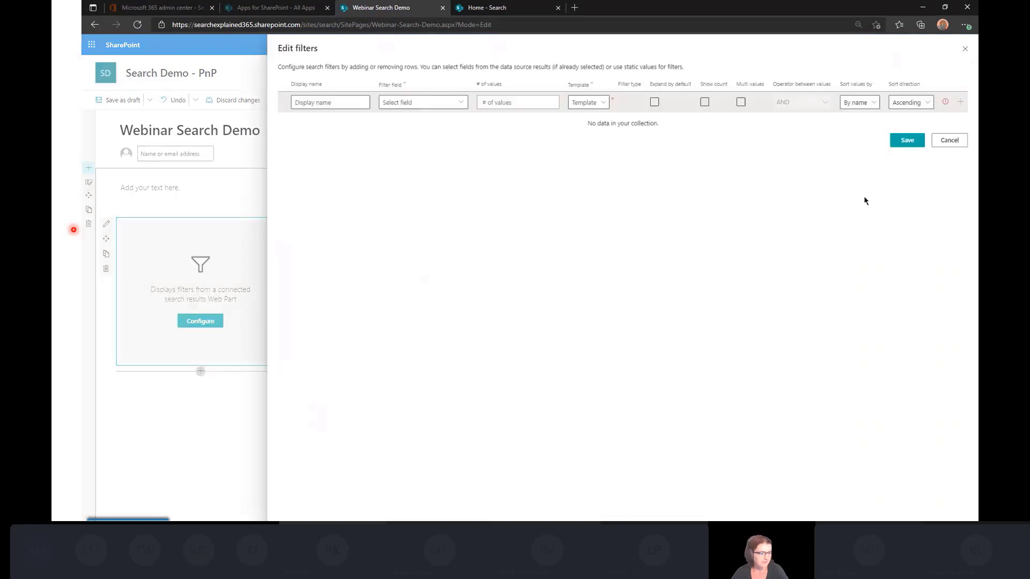
{"action": "left_click", "coordinate": [344, 104]}
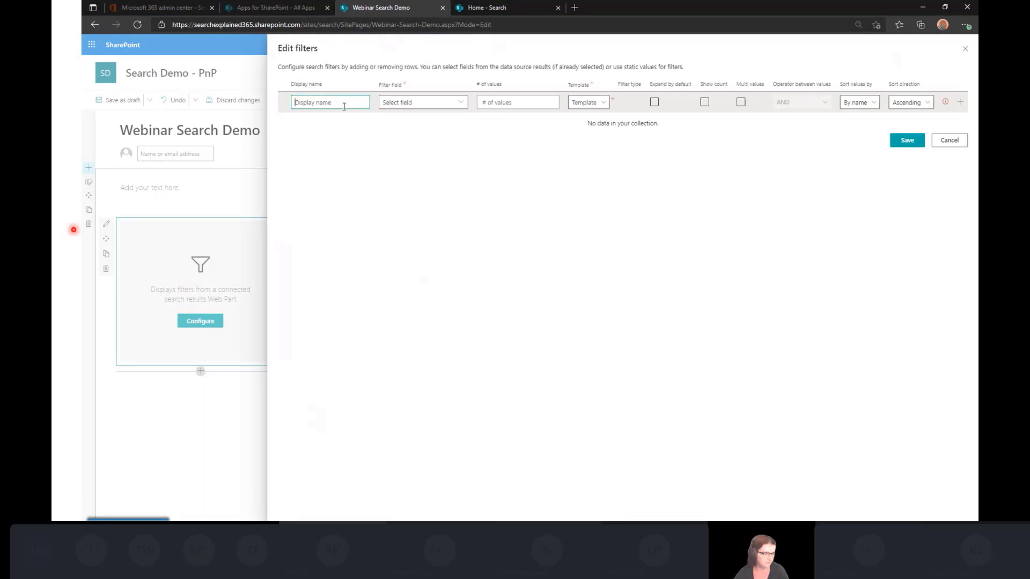
{"action": "left_click", "coordinate": [459, 102]}
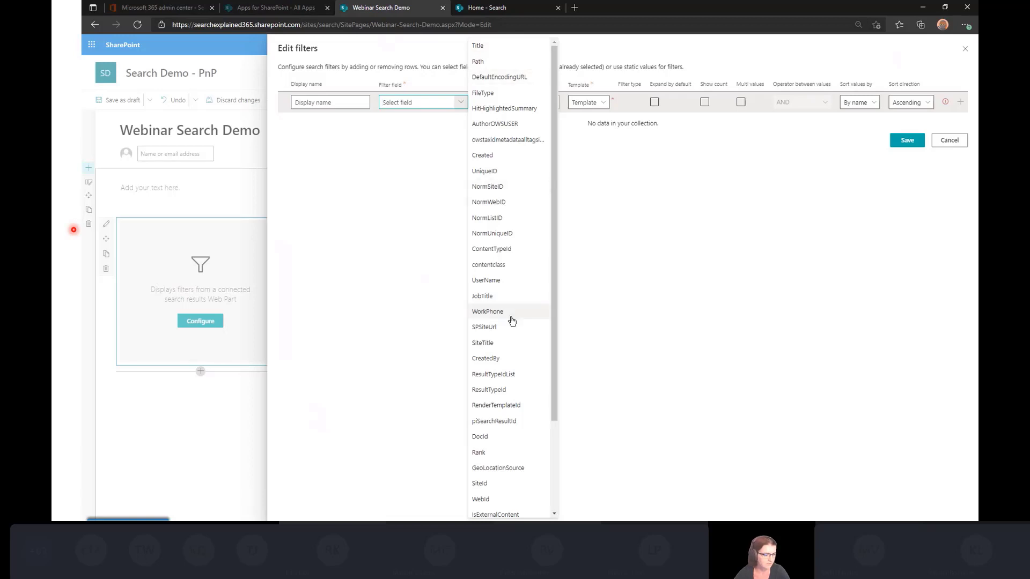
{"action": "left_click", "coordinate": [503, 345]}
{"action": "left_click", "coordinate": [355, 97]}
{"action": "type", "text": "Site Title"}
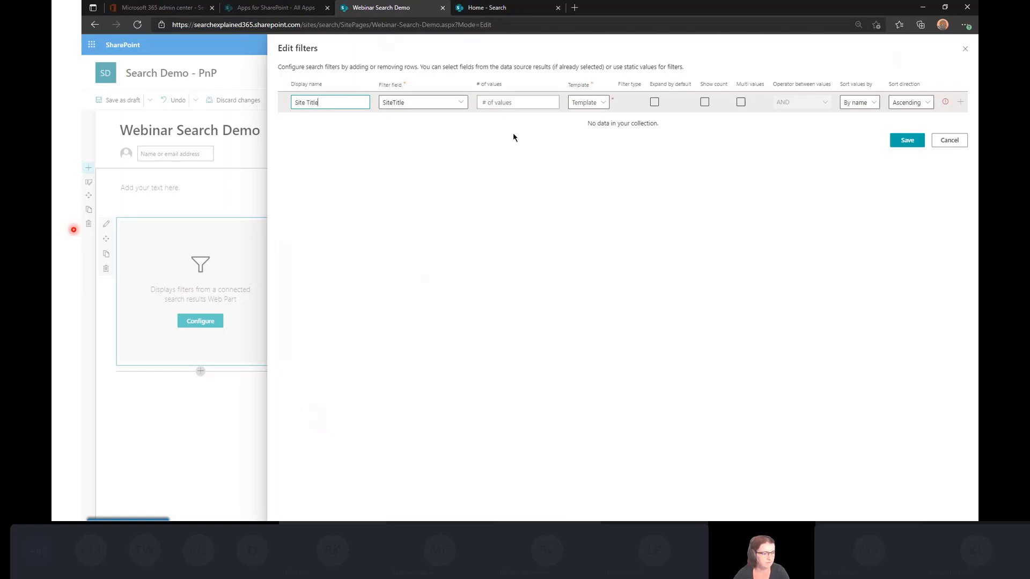
Give the Site Title filter the Check box template, expanded by default with counts shown, and add and save it
{"action": "left_click_drag", "start_coordinate": [324, 102], "coordinate": [297, 102]}
{"action": "left_click", "coordinate": [322, 103]}
{"action": "left_click", "coordinate": [605, 103]}
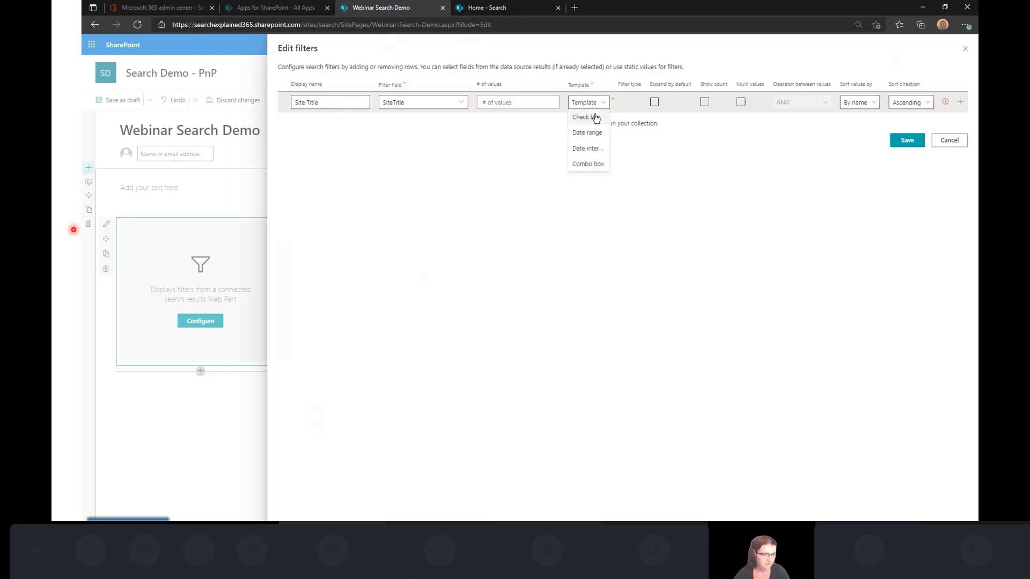
{"action": "left_click", "coordinate": [592, 116]}
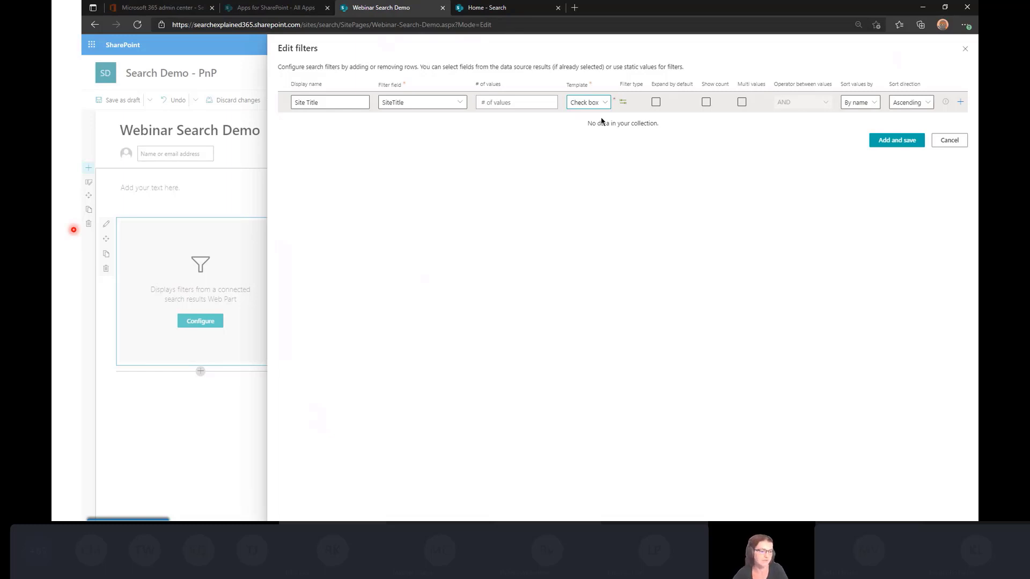
{"action": "left_click", "coordinate": [654, 105]}
{"action": "left_click", "coordinate": [706, 105]}
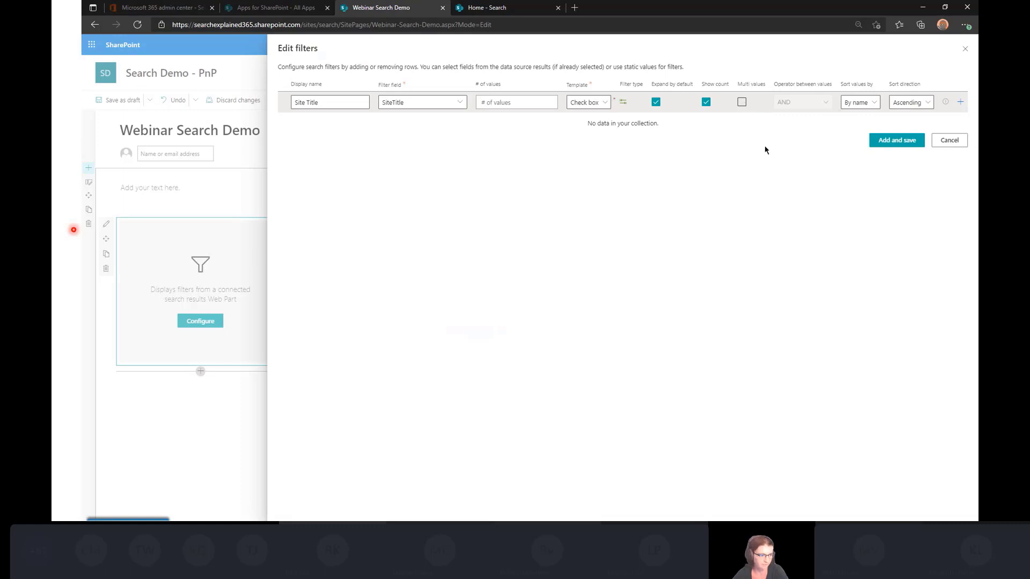
{"action": "left_click", "coordinate": [889, 140]}
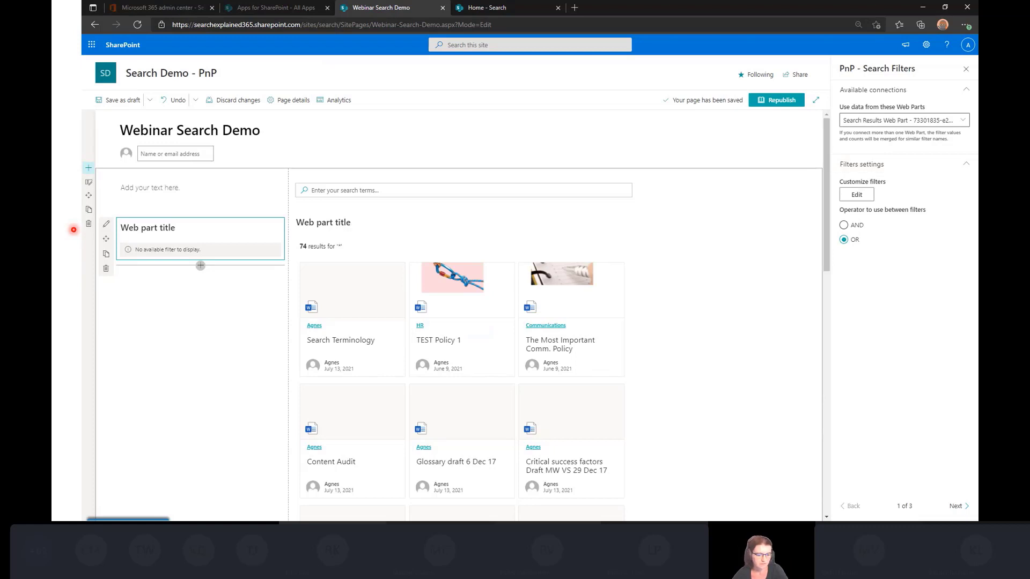
View the Search Filters layout options, republish the page and enter "*" in its search box
{"action": "left_click", "coordinate": [956, 507]}
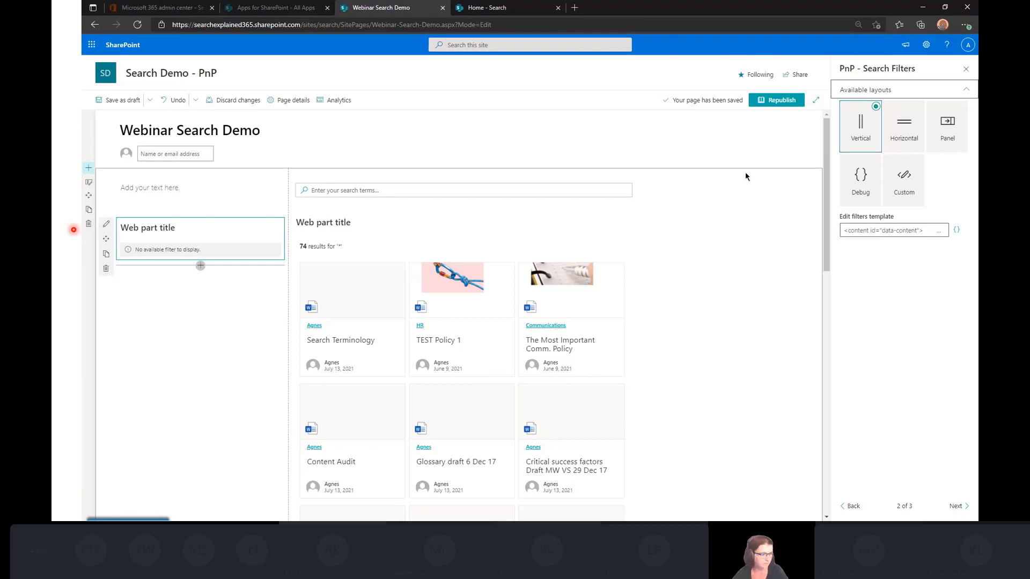
{"action": "left_click", "coordinate": [774, 102]}
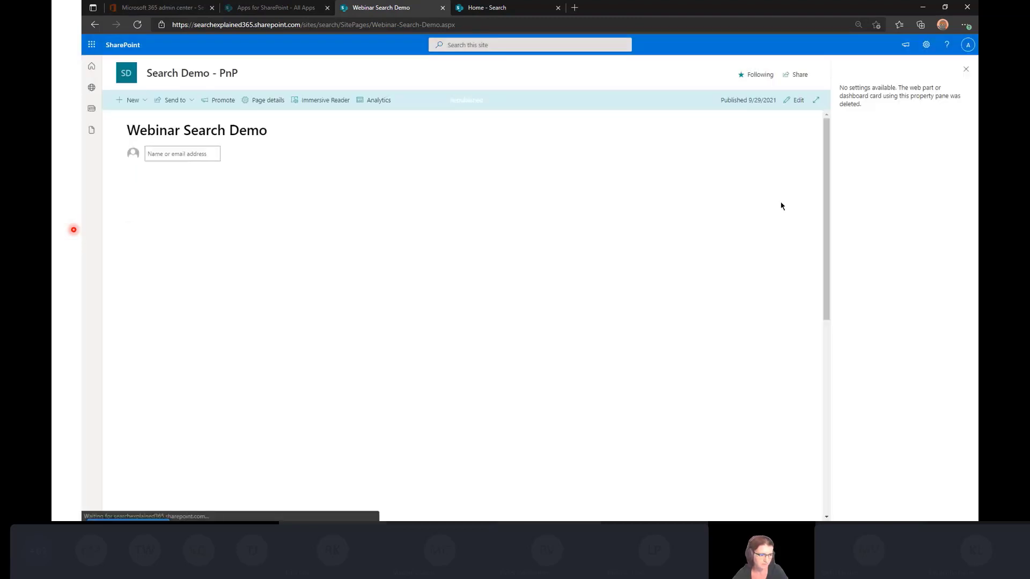
{"action": "left_click", "coordinate": [480, 173]}
{"action": "type", "text": "*"}
Edit the page again and review the Search Filters web part's filter definitions, closing them without changes
{"action": "left_click", "coordinate": [940, 102]}
{"action": "left_click", "coordinate": [280, 239]}
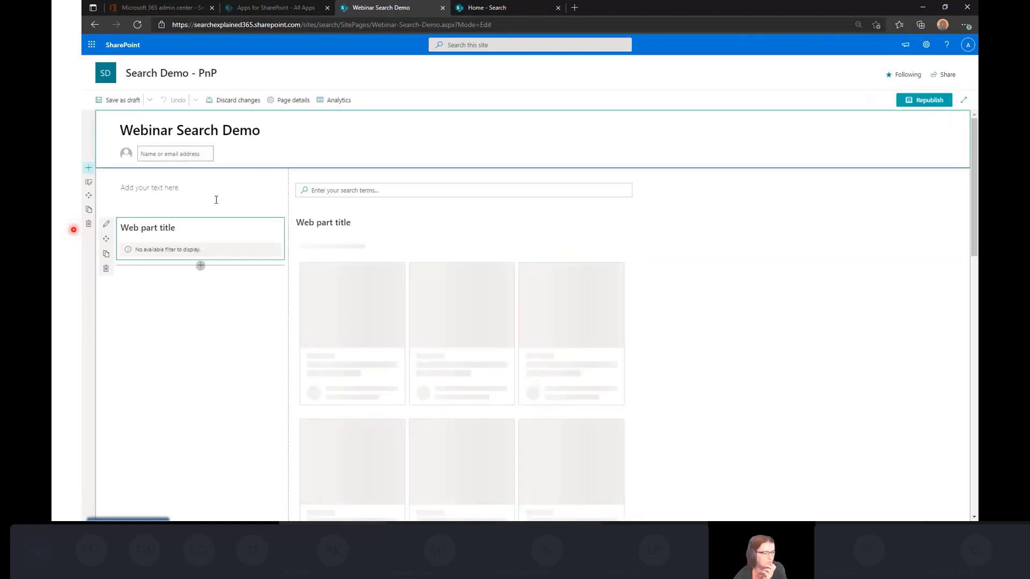
{"action": "left_click", "coordinate": [107, 225]}
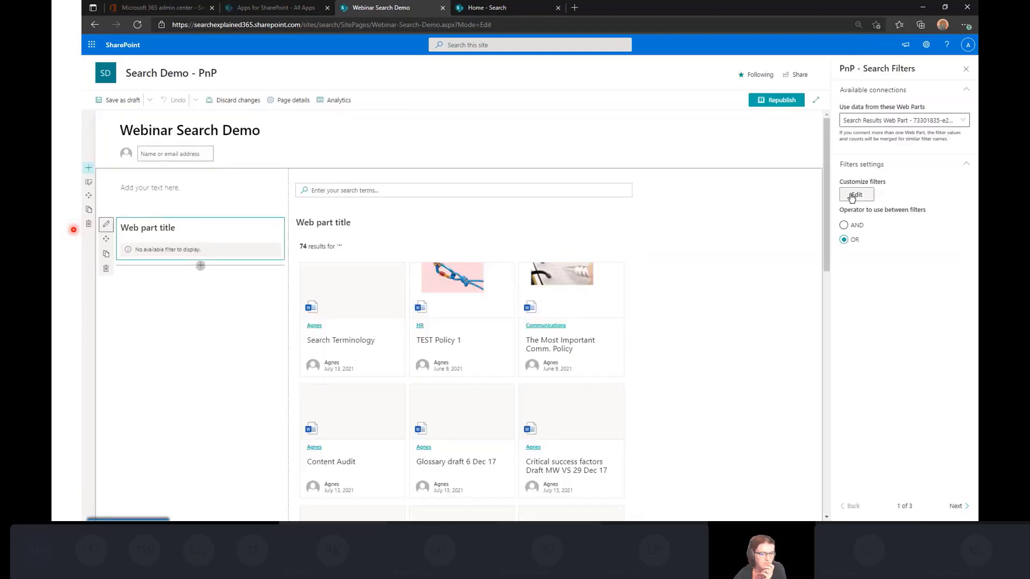
{"action": "left_click", "coordinate": [858, 195]}
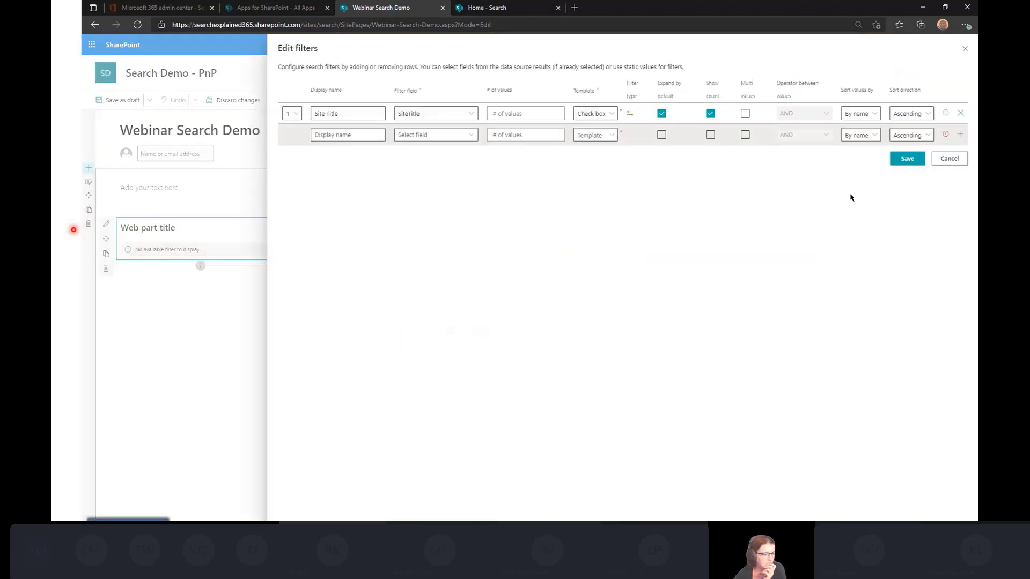
{"action": "left_click", "coordinate": [473, 136]}
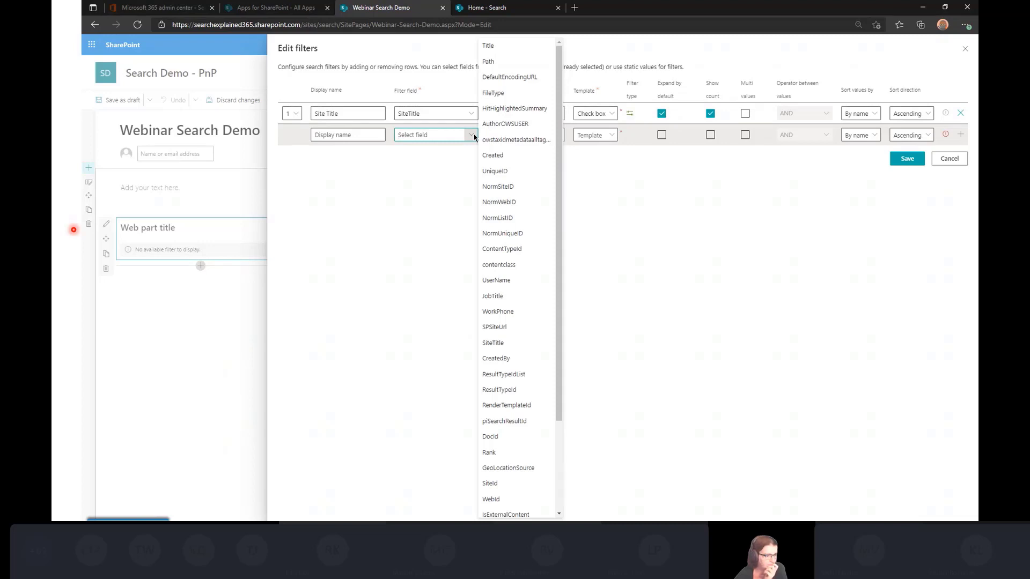
{"action": "left_click", "coordinate": [474, 137]}
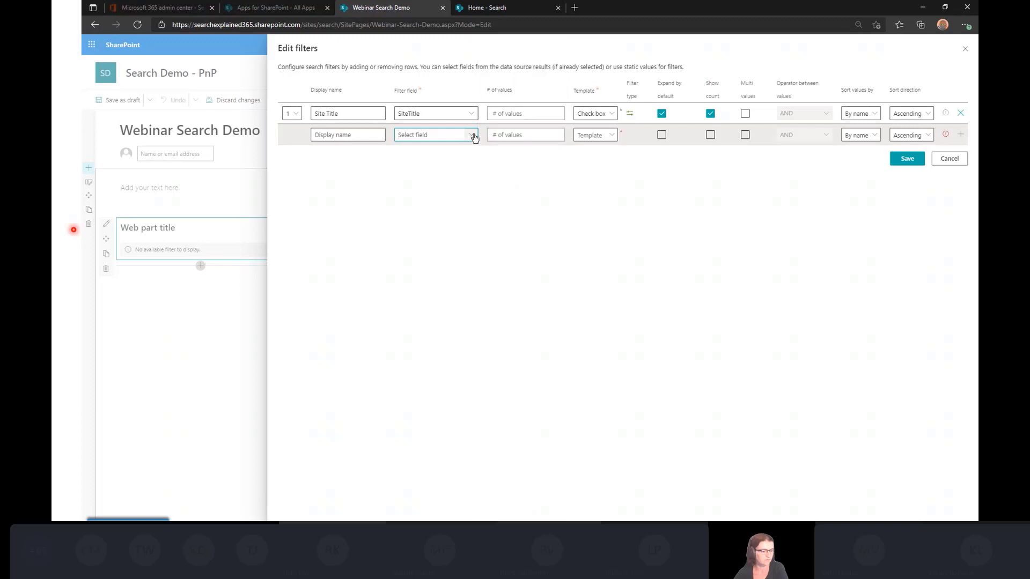
{"action": "left_click", "coordinate": [944, 161]}
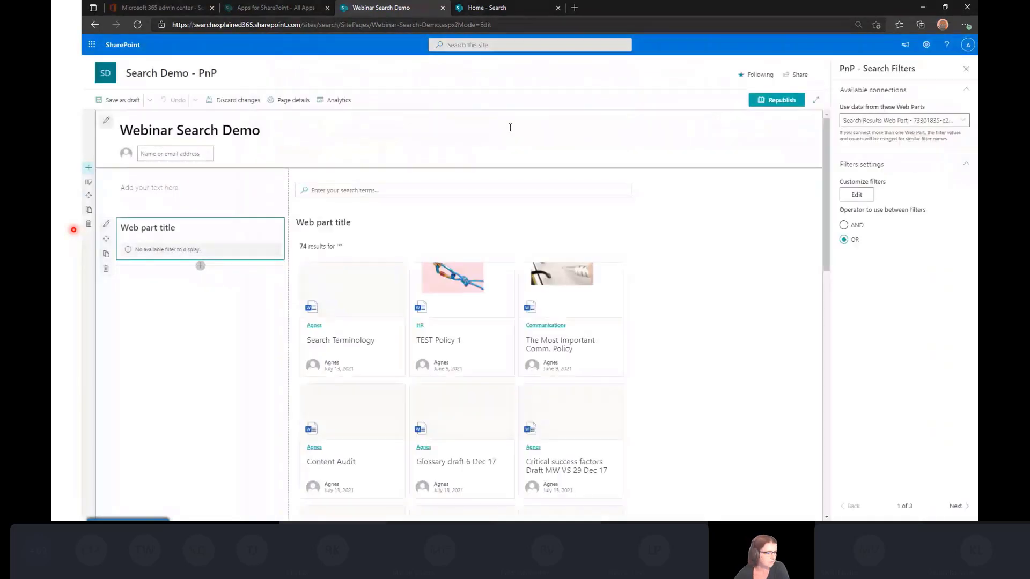
Check the Microsoft Search results page, return to the demo page, republish it and search for "policy"
{"action": "left_click", "coordinate": [486, 8]}
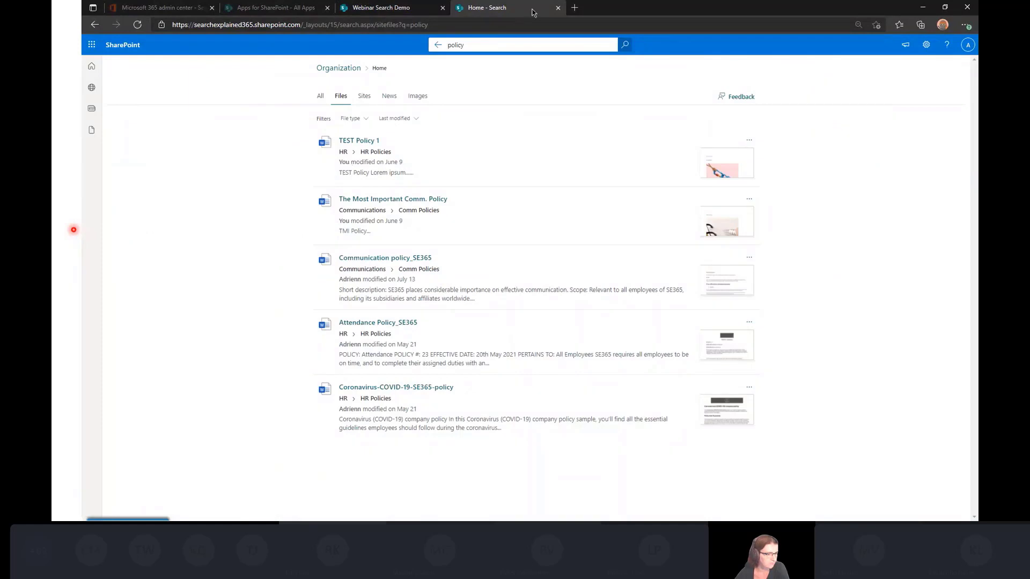
{"action": "left_click", "coordinate": [384, 8]}
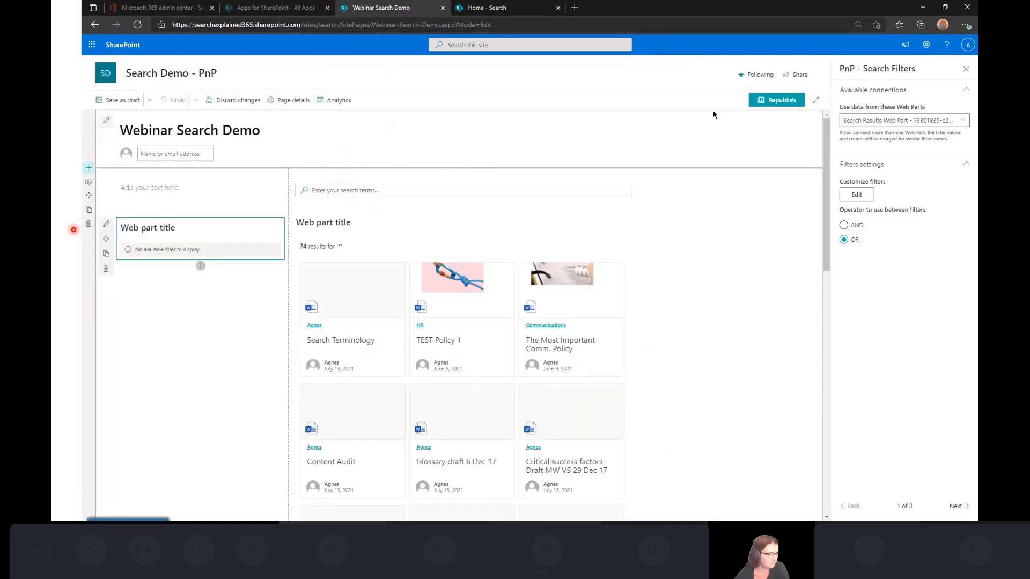
{"action": "left_click", "coordinate": [755, 102]}
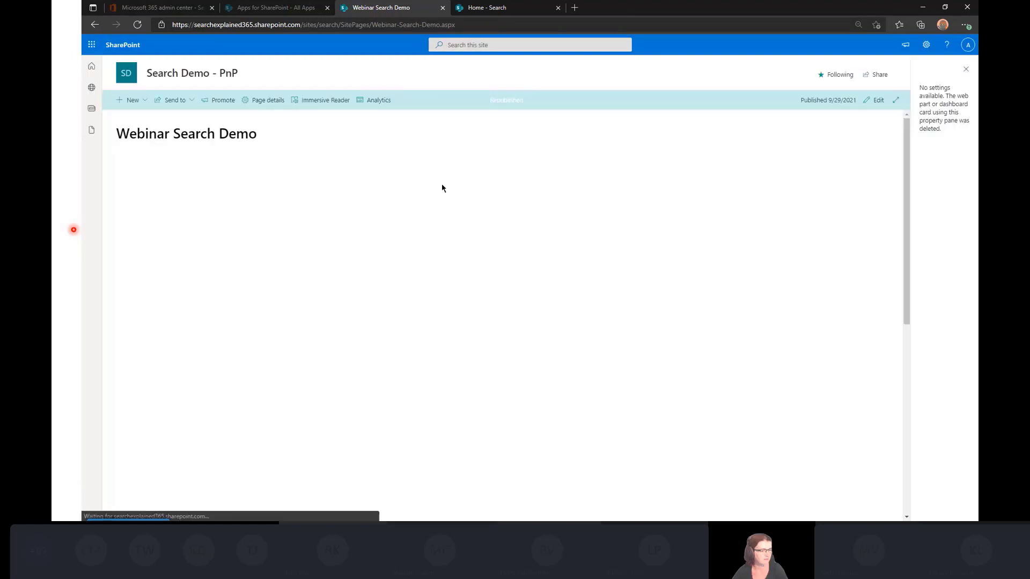
{"action": "left_click", "coordinate": [451, 169]}
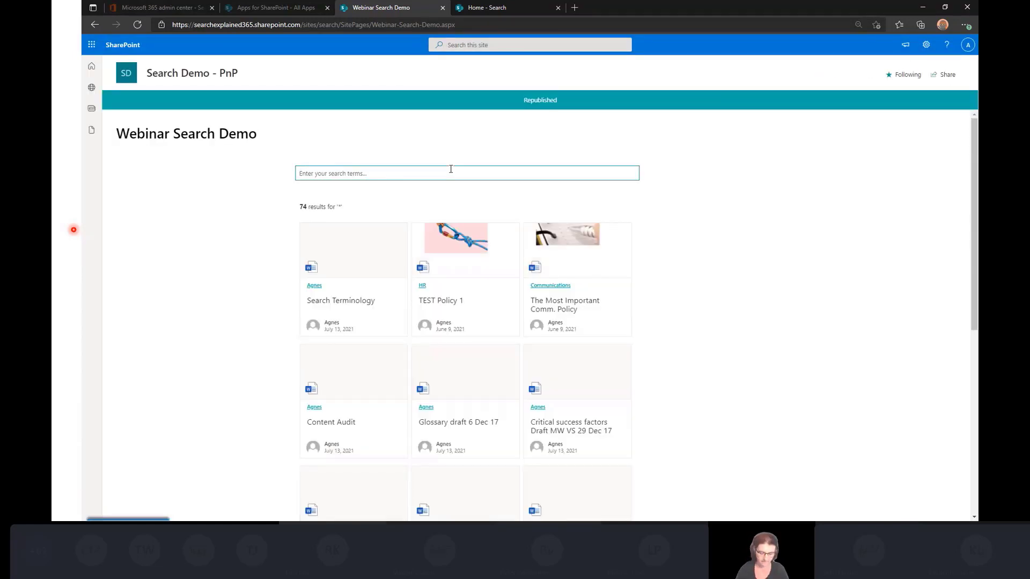
{"action": "type", "text": "policy"}
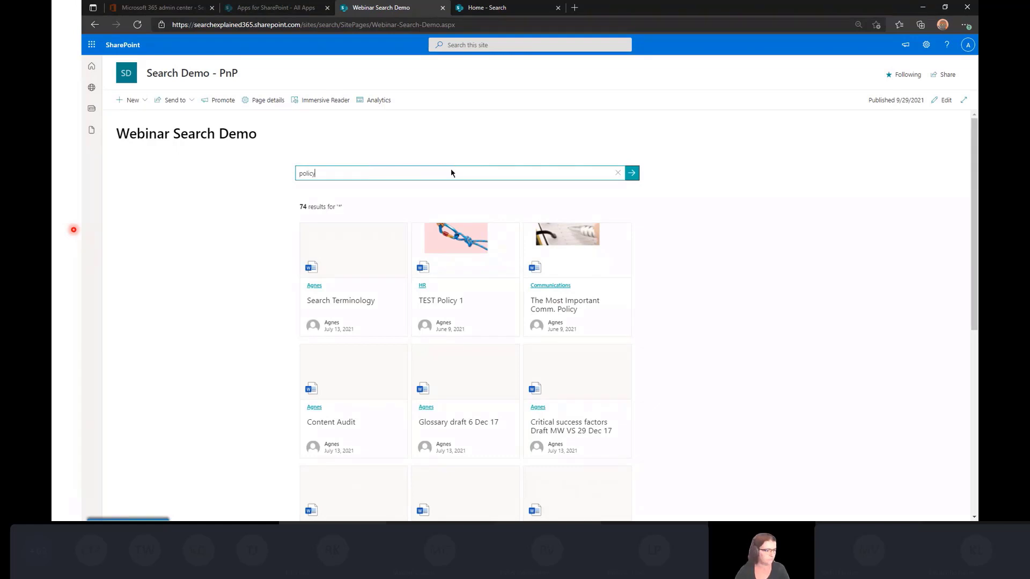
{"action": "key", "text": "Return"}
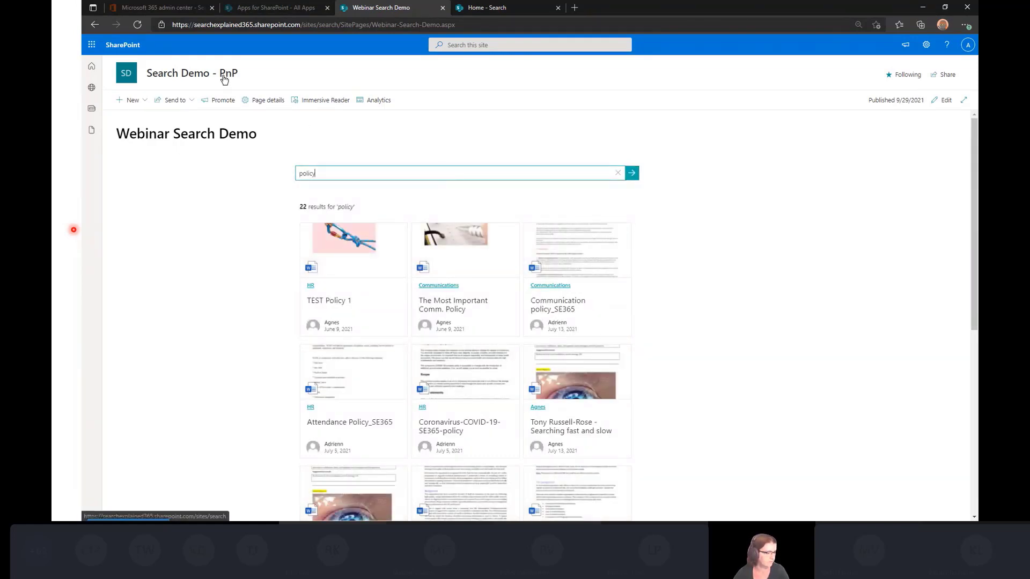
Edit the page and connect the Search Results web part to a filters web part, using the Search Filters web part
{"action": "left_click", "coordinate": [942, 102]}
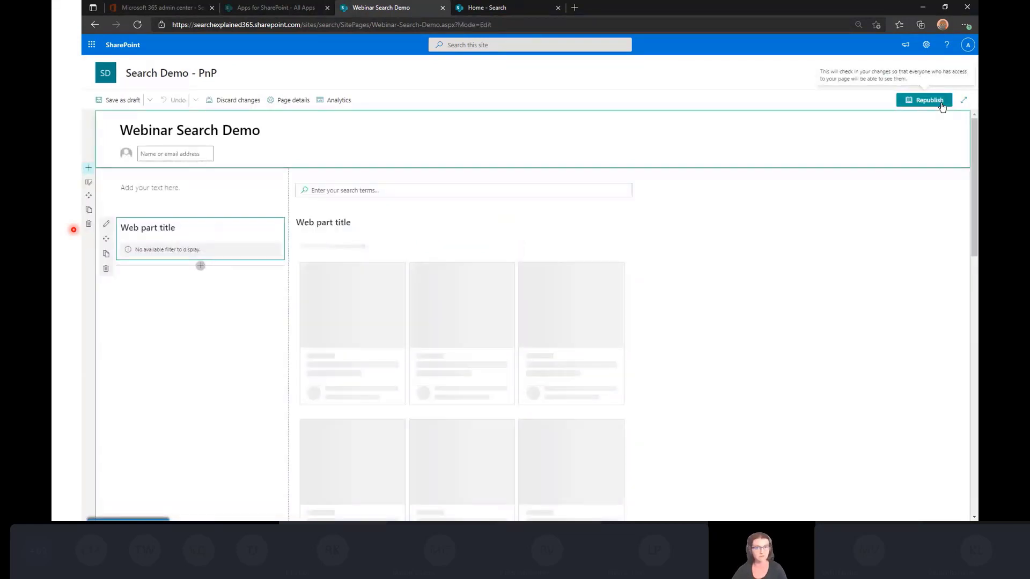
{"action": "left_click", "coordinate": [106, 225]}
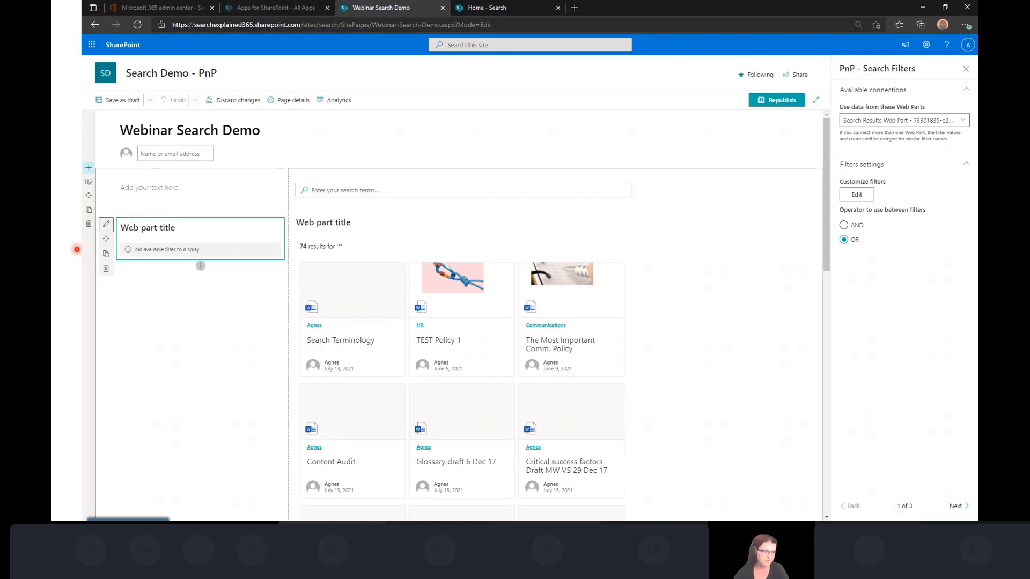
{"action": "left_click", "coordinate": [321, 226]}
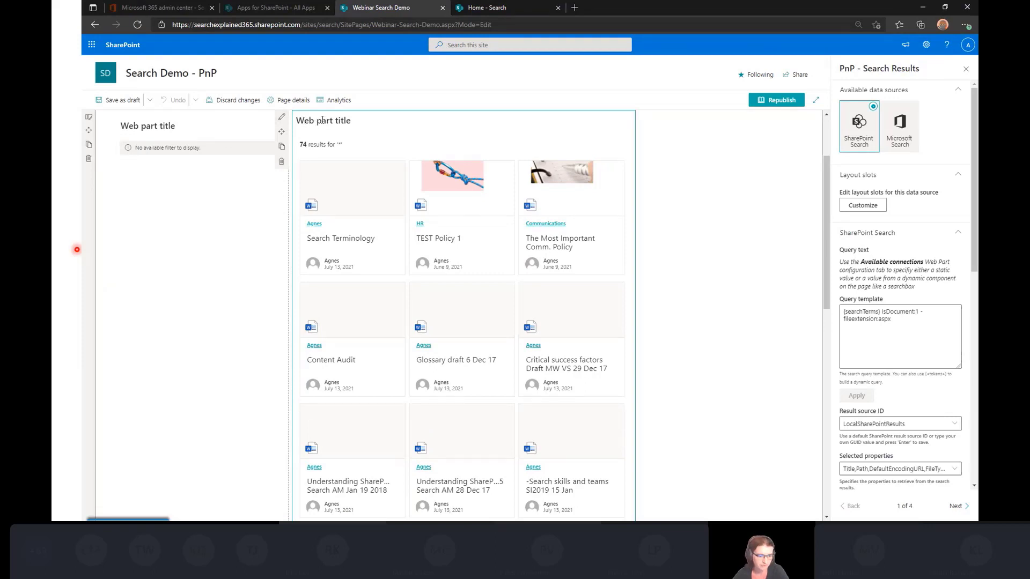
{"action": "left_click", "coordinate": [955, 507]}
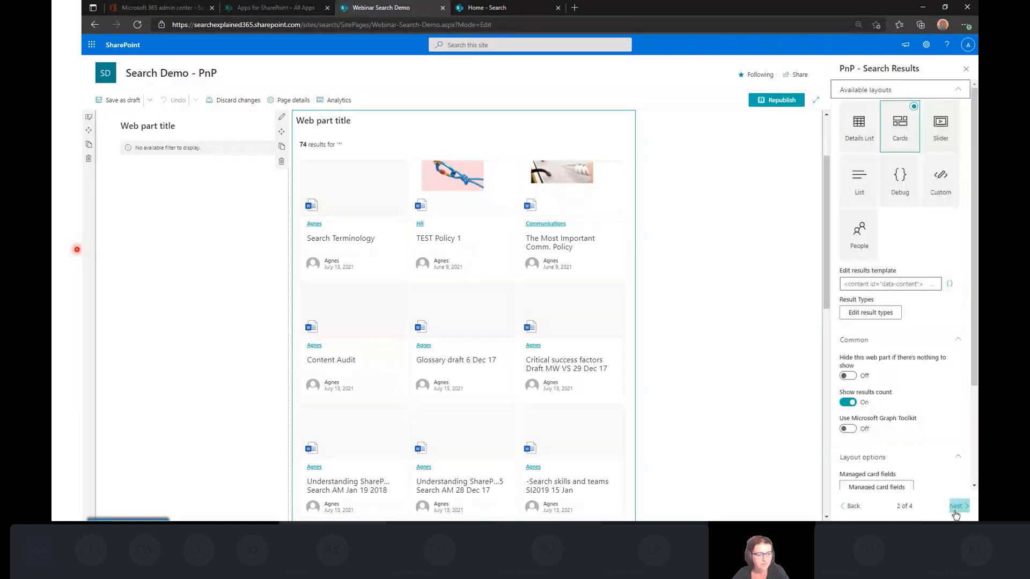
{"action": "left_click", "coordinate": [956, 510]}
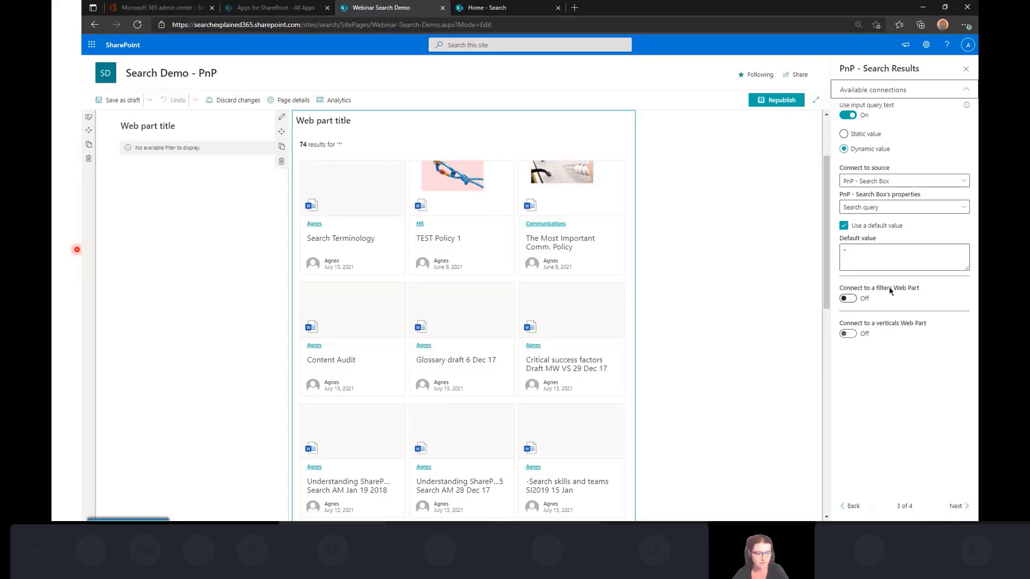
{"action": "left_click", "coordinate": [849, 300]}
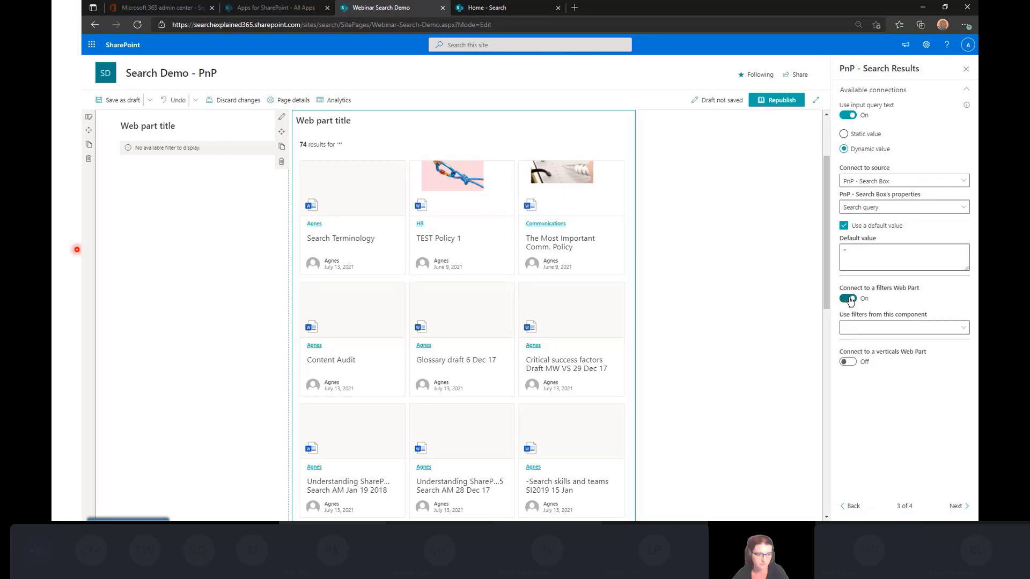
{"action": "left_click", "coordinate": [868, 332]}
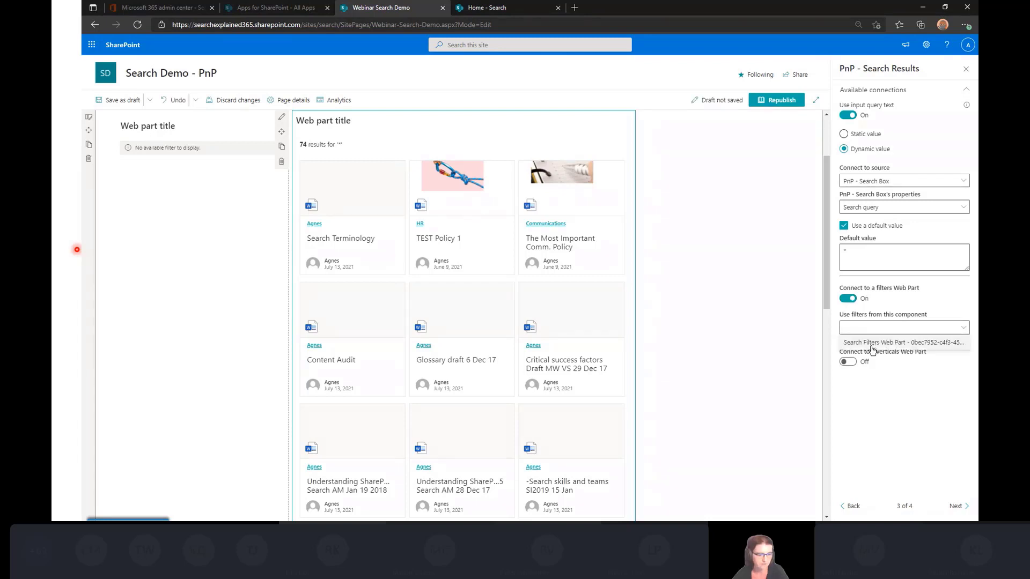
{"action": "left_click", "coordinate": [872, 344]}
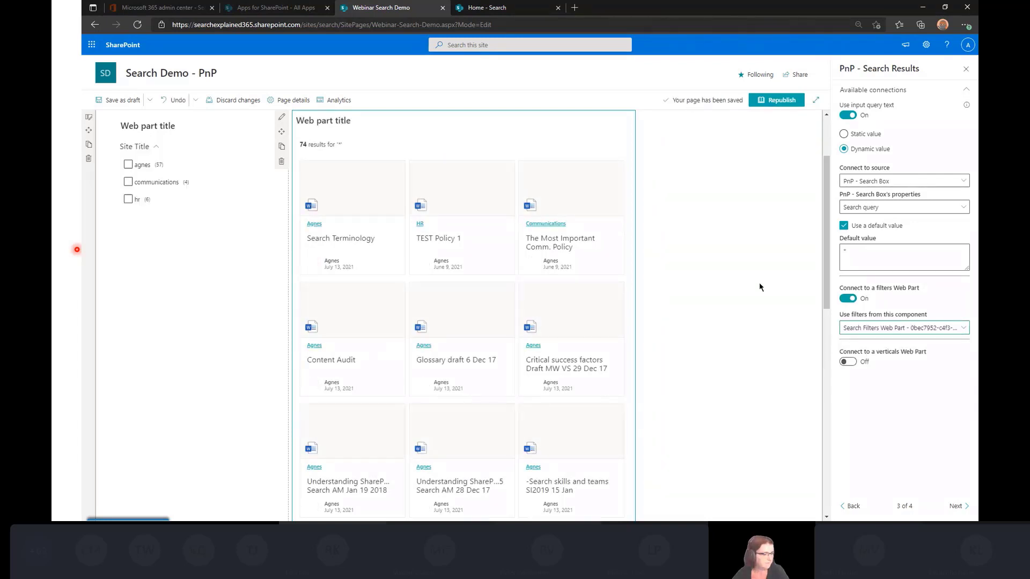
Republish the page and test it by filtering the Site Title on hr and searching for "template"
{"action": "left_click", "coordinate": [775, 102]}
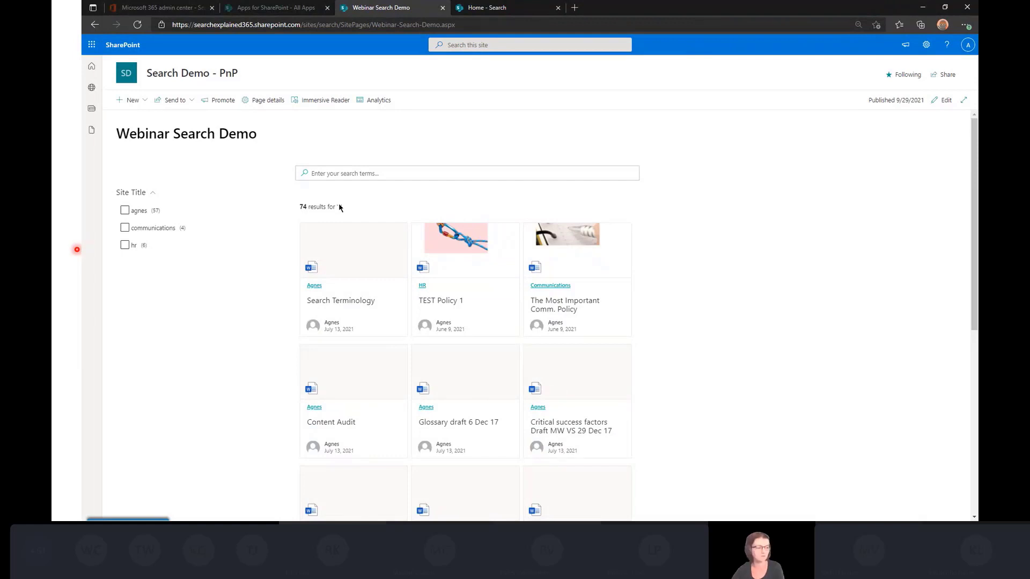
{"action": "left_click", "coordinate": [125, 247]}
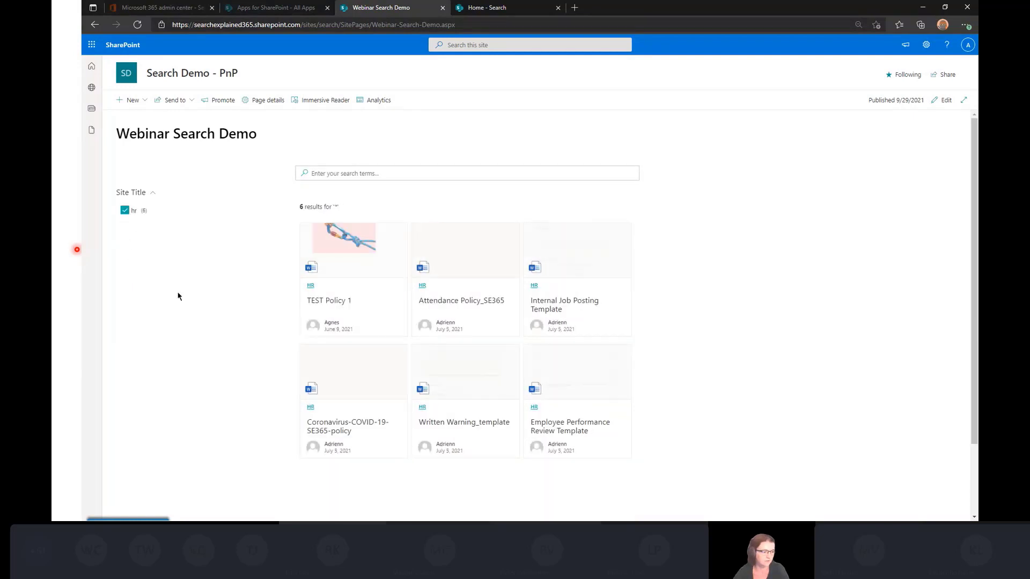
{"action": "left_click", "coordinate": [327, 167]}
{"action": "type", "text": "template"}
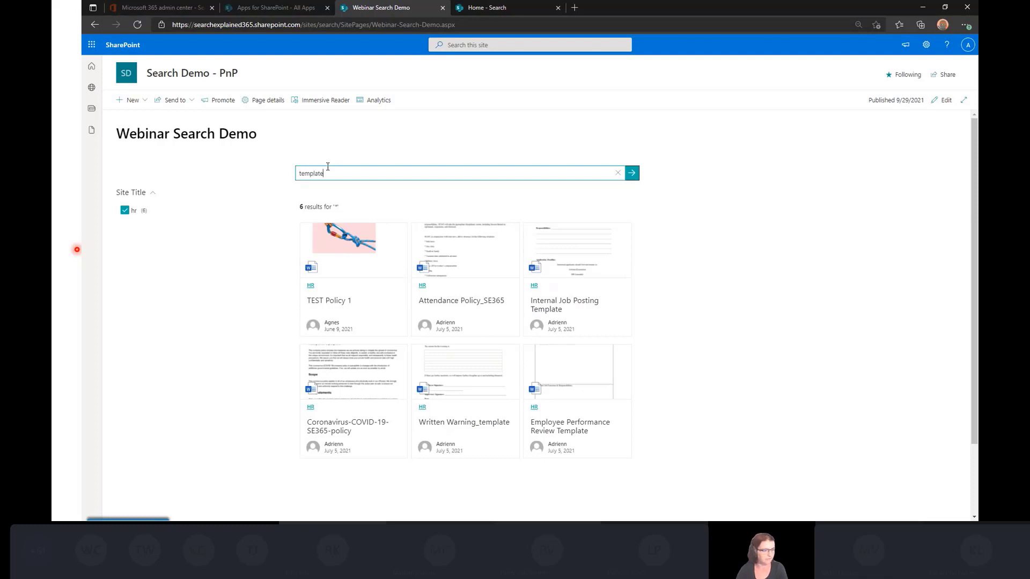
{"action": "key", "text": "Return"}
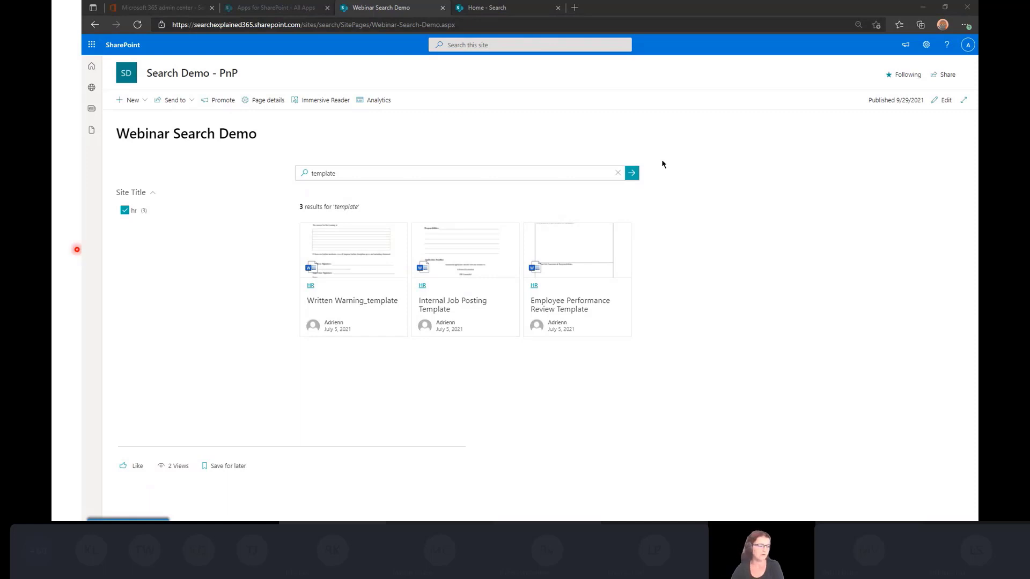
Edit the page and review the fields available for a new filter in the Search Filters web part, cancelling without changes
{"action": "left_click", "coordinate": [942, 100]}
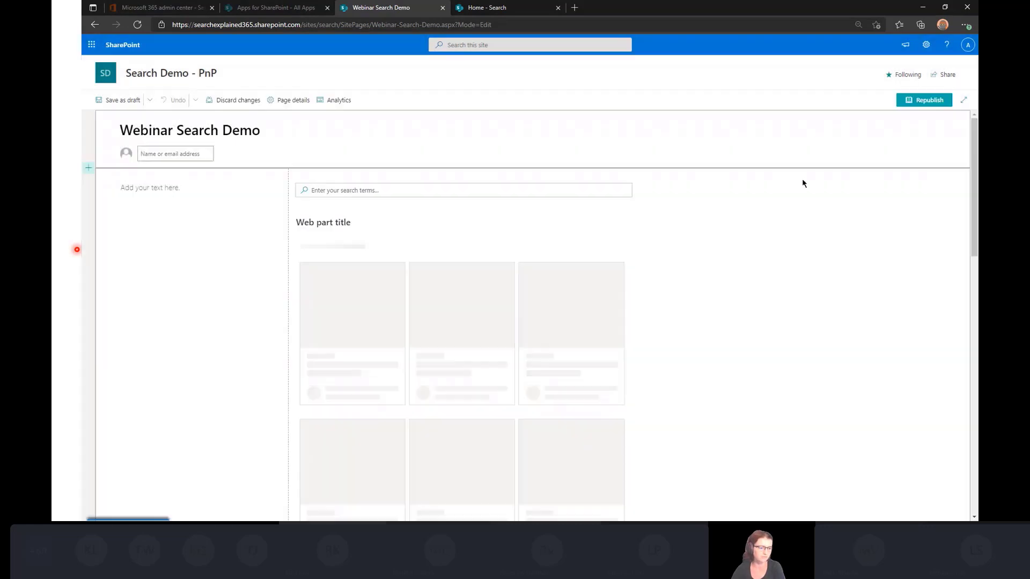
{"action": "mouse_move", "coordinate": [239, 216]}
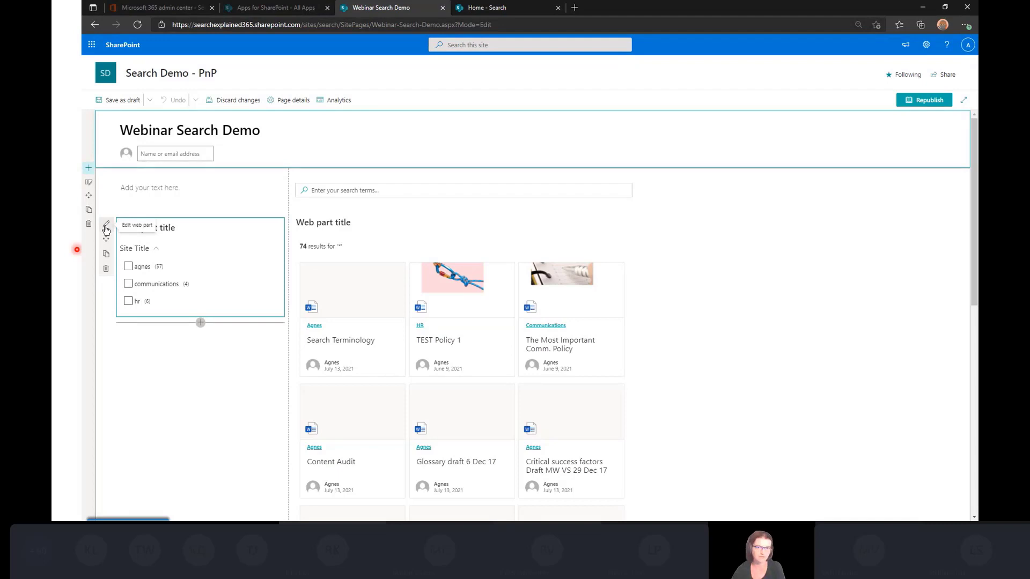
{"action": "left_click", "coordinate": [375, 240]}
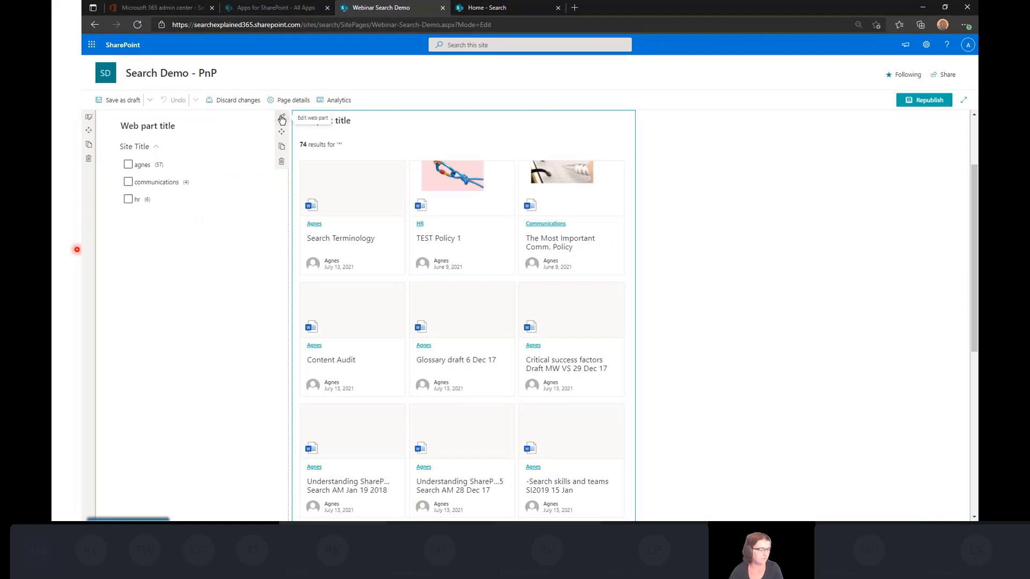
{"action": "left_click", "coordinate": [209, 136]}
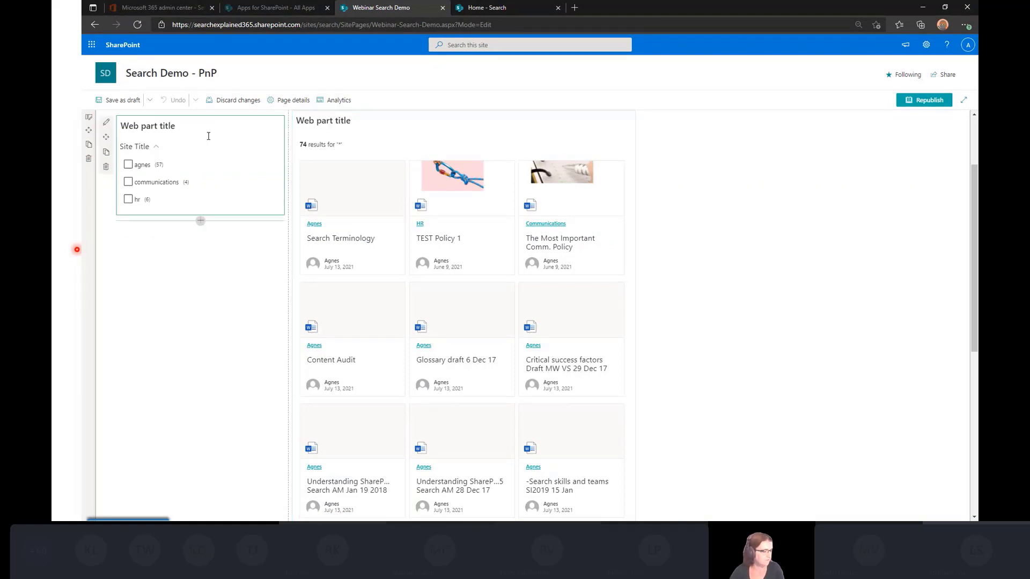
{"action": "left_click", "coordinate": [106, 127]}
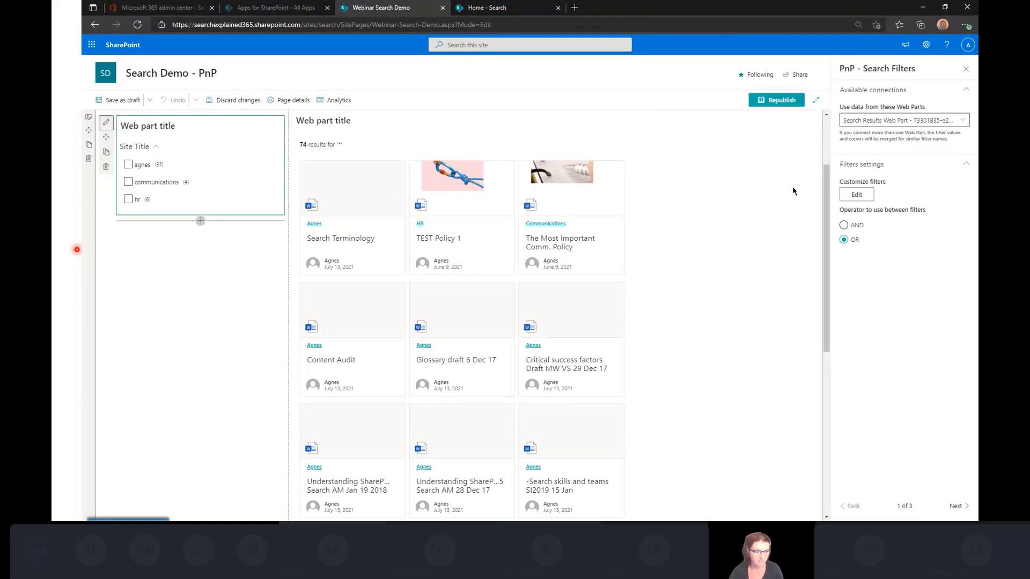
{"action": "left_click", "coordinate": [858, 197]}
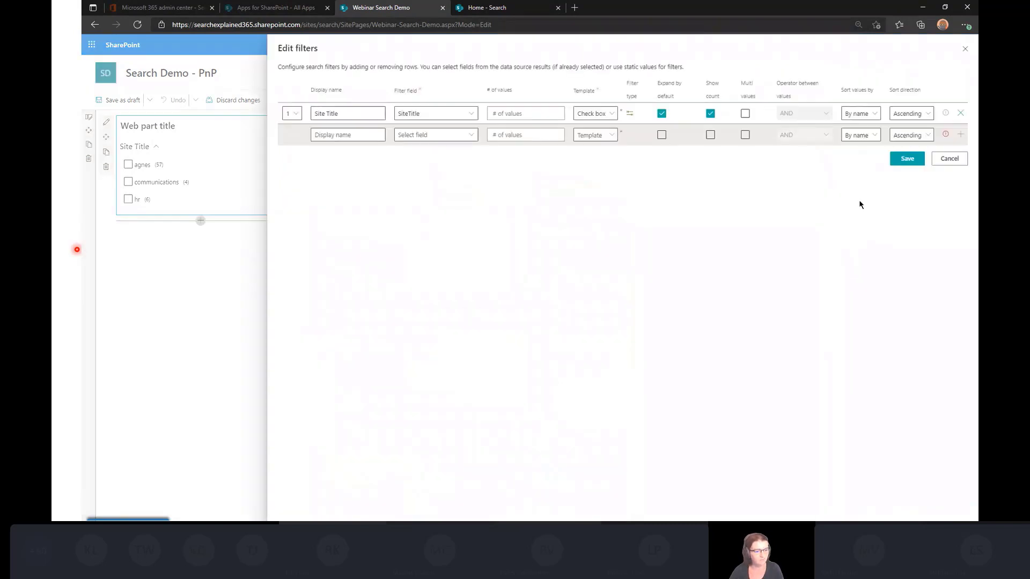
{"action": "left_click", "coordinate": [471, 136]}
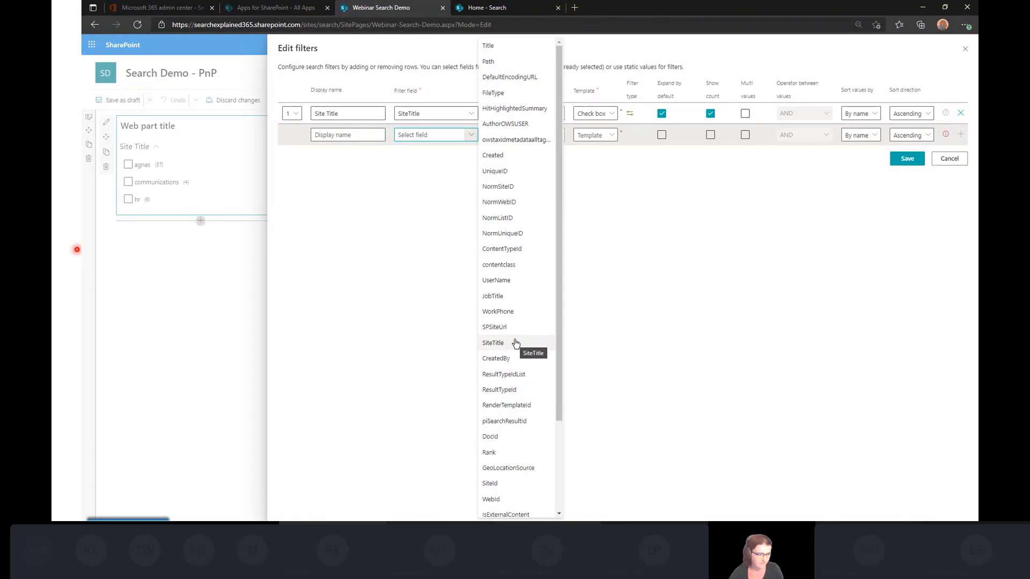
{"action": "mouse_move", "coordinate": [558, 220]}
{"action": "left_mouse_down"}
{"action": "mouse_move", "coordinate": [564, 328]}
{"action": "mouse_move", "coordinate": [577, 218]}
{"action": "left_mouse_up"}
{"action": "left_click", "coordinate": [947, 158]}
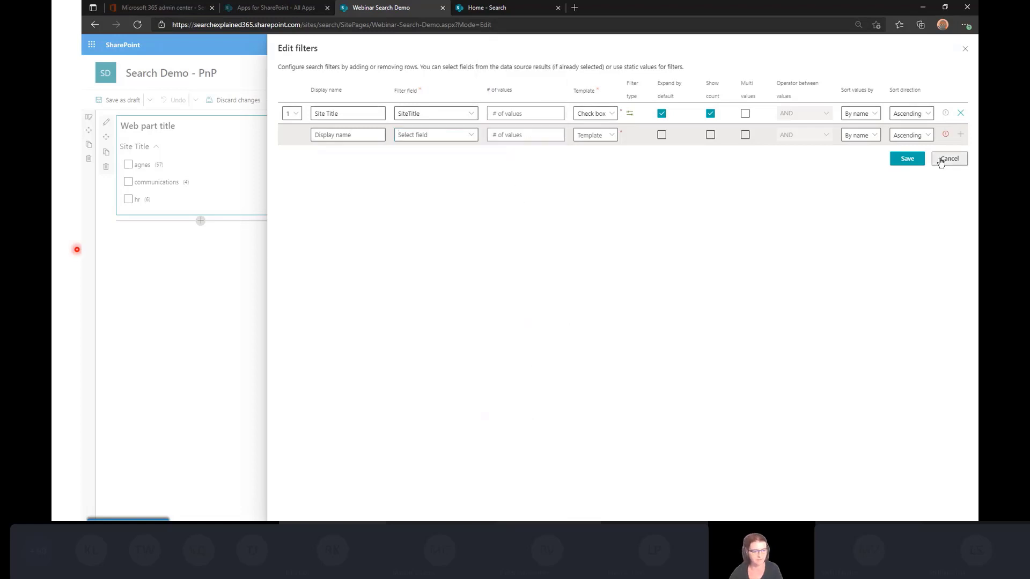
{"action": "left_click", "coordinate": [946, 158]}
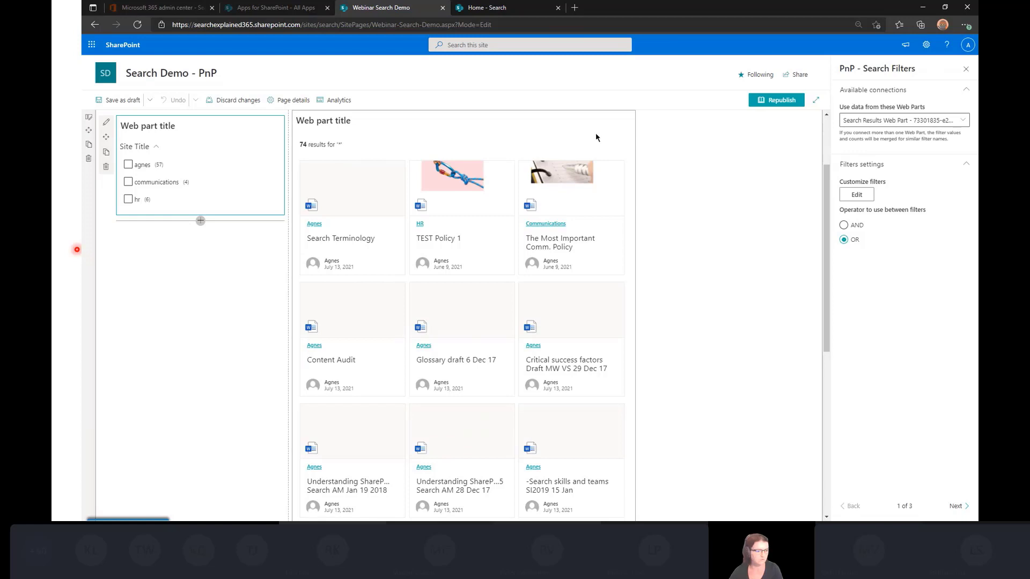
Add SPContentType to the selected properties of the Search Results web part
{"action": "left_click", "coordinate": [576, 139]}
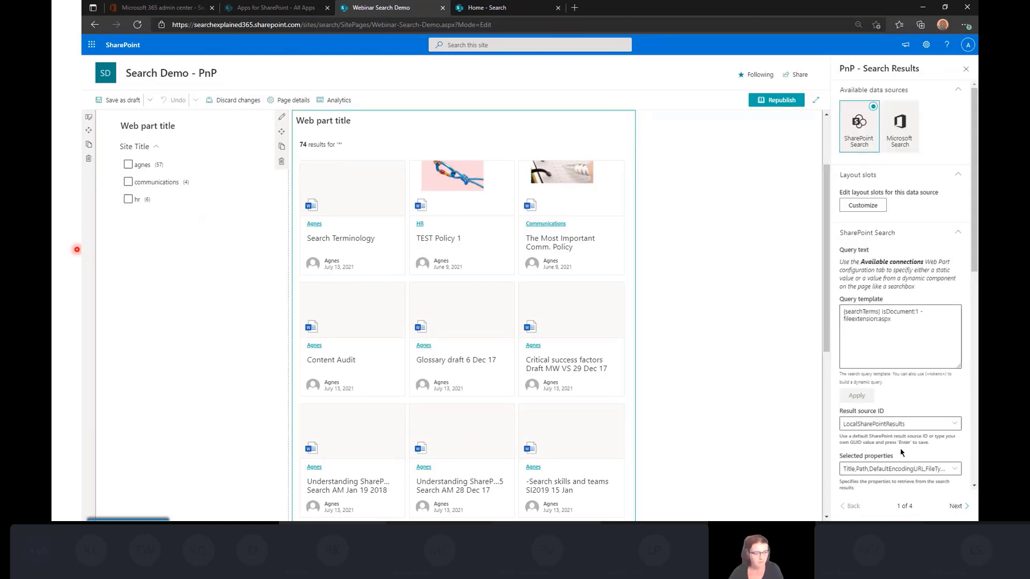
{"action": "scroll", "coordinate": [909, 438], "scroll_direction": "down", "scroll_amount": 1}
{"action": "scroll", "coordinate": [908, 436], "scroll_direction": "down", "scroll_amount": 1}
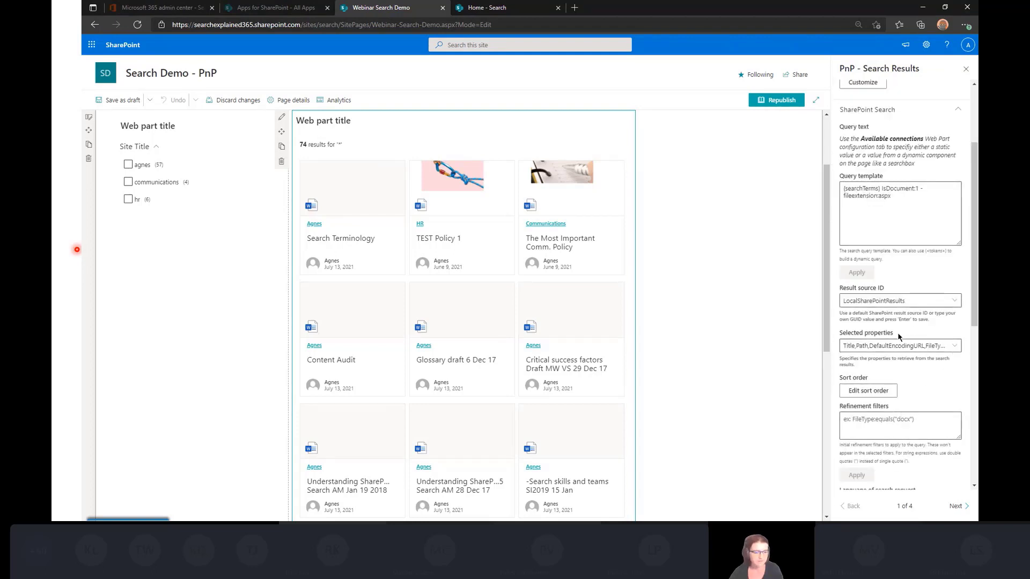
{"action": "left_click_drag", "start_coordinate": [894, 334], "coordinate": [844, 336]}
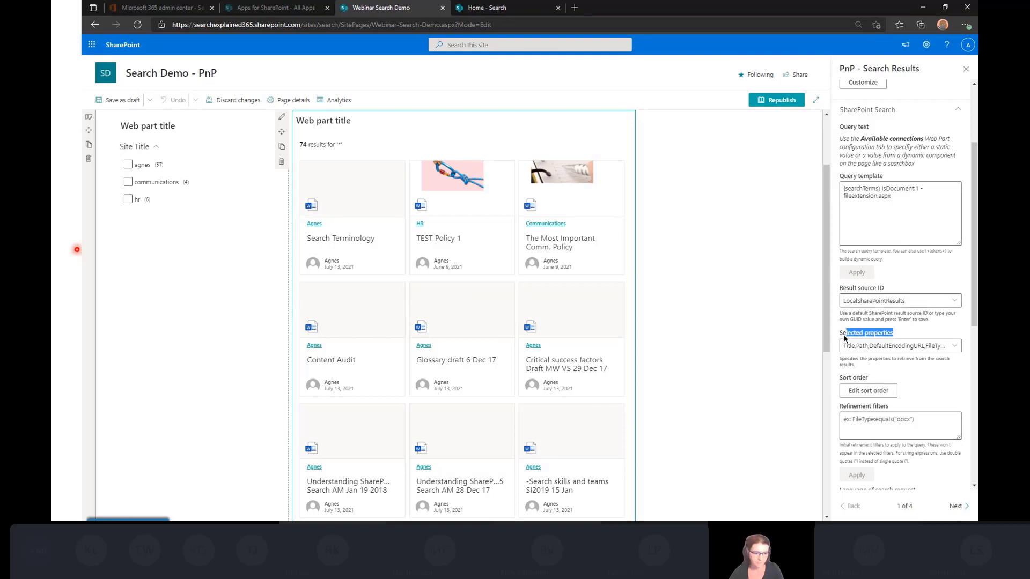
{"action": "left_click", "coordinate": [844, 338]}
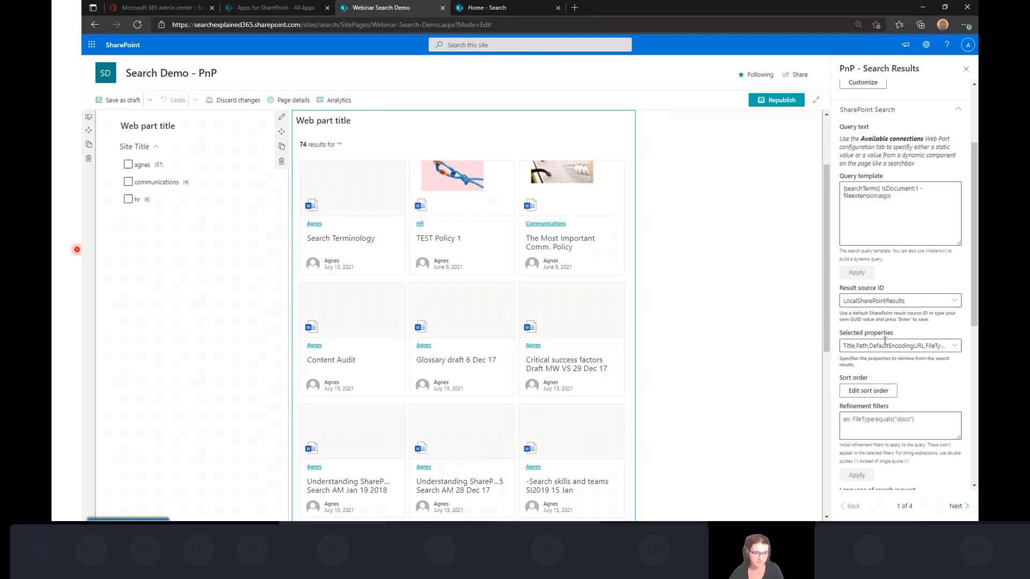
{"action": "left_click", "coordinate": [957, 347]}
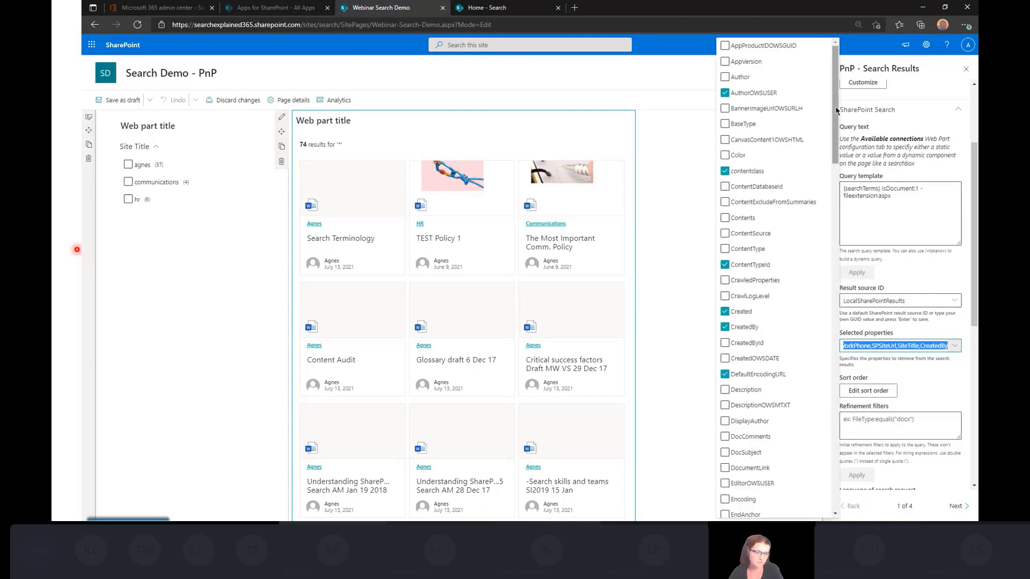
{"action": "left_click_drag", "start_coordinate": [836, 111], "coordinate": [845, 425]}
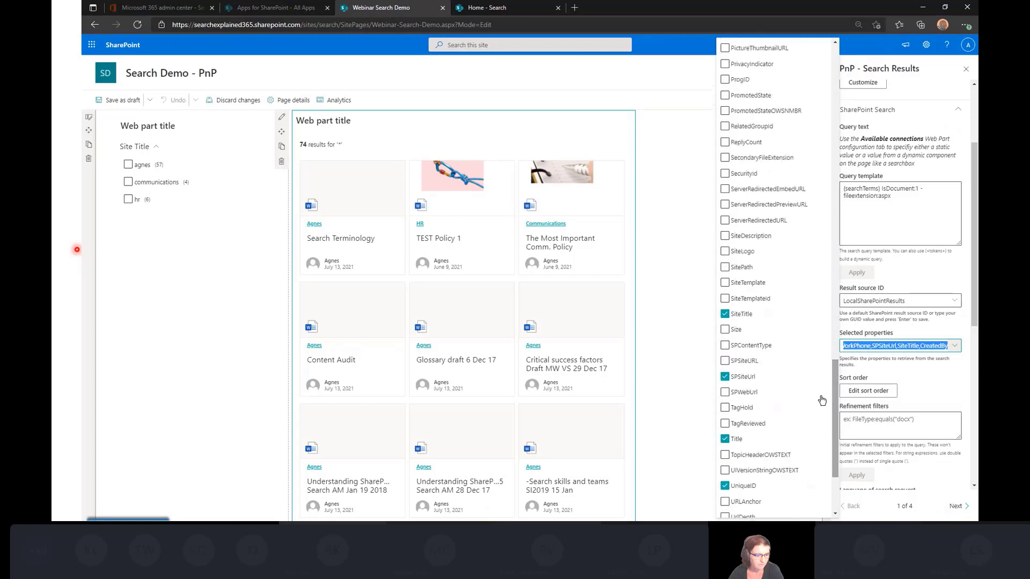
{"action": "left_click", "coordinate": [726, 347]}
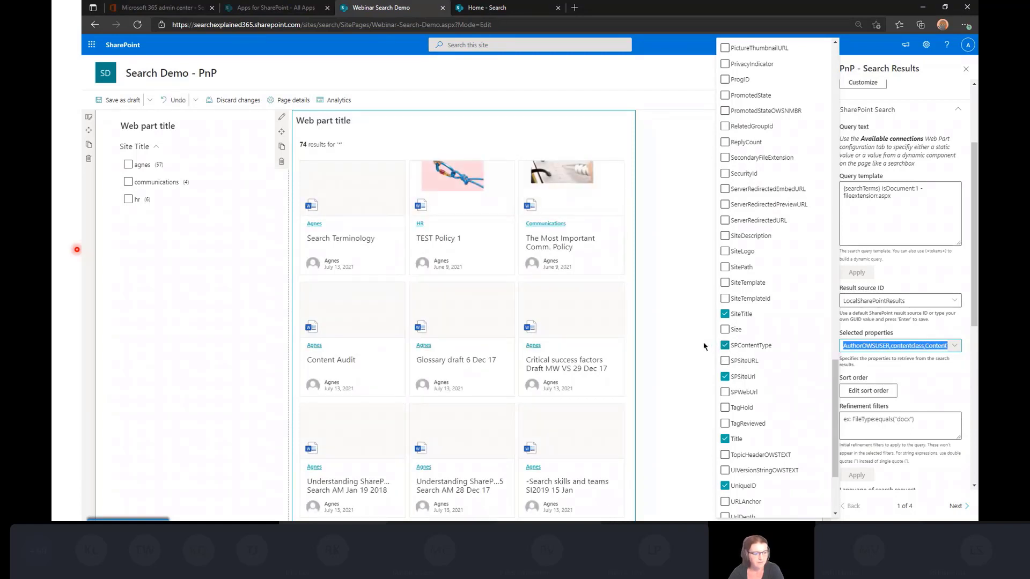
{"action": "left_click", "coordinate": [681, 346]}
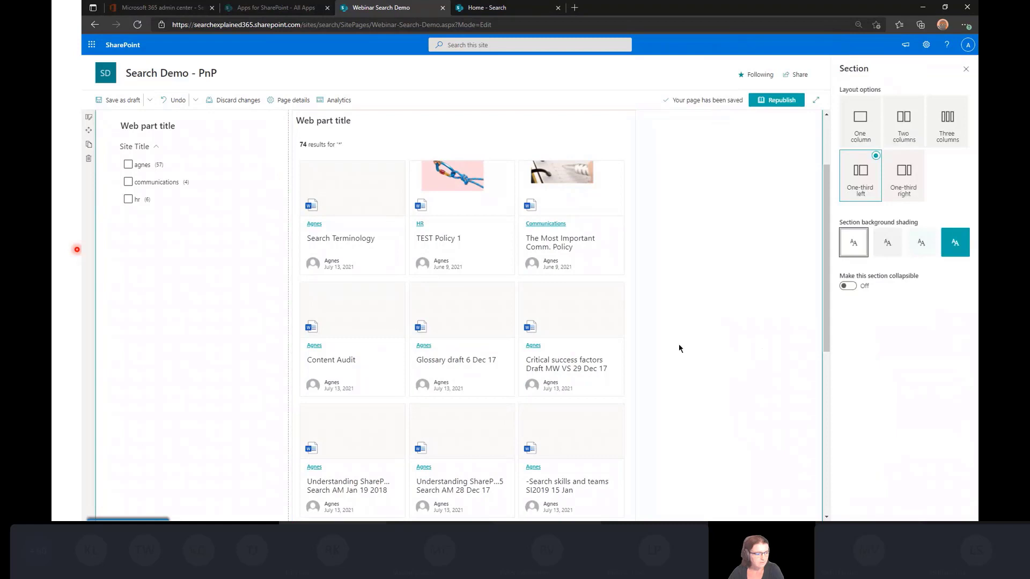
Define a second filter in the Search Filters web part on the SPContentType field with the display name Type of Content
{"action": "left_click", "coordinate": [202, 156]}
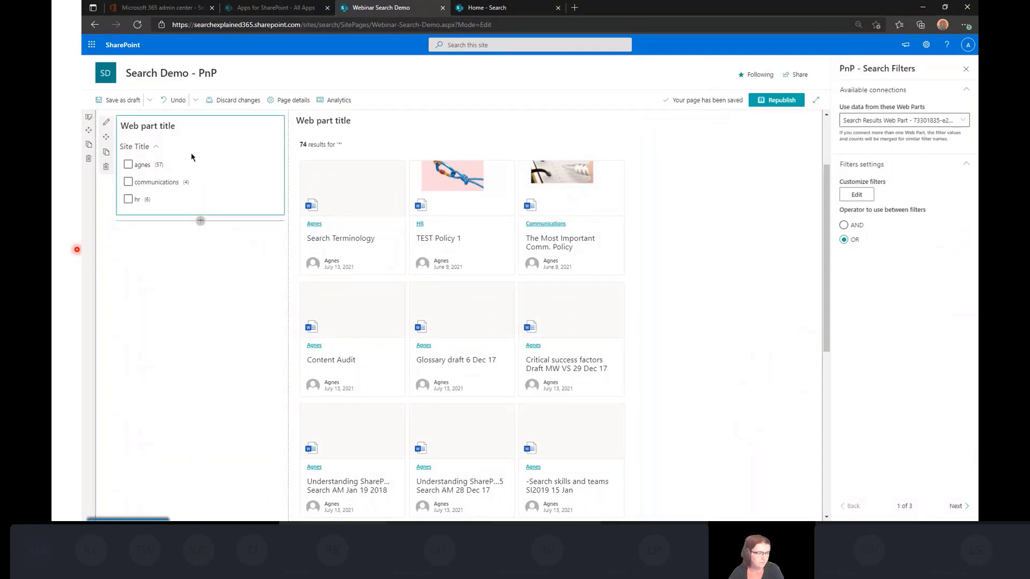
{"action": "left_click", "coordinate": [852, 196]}
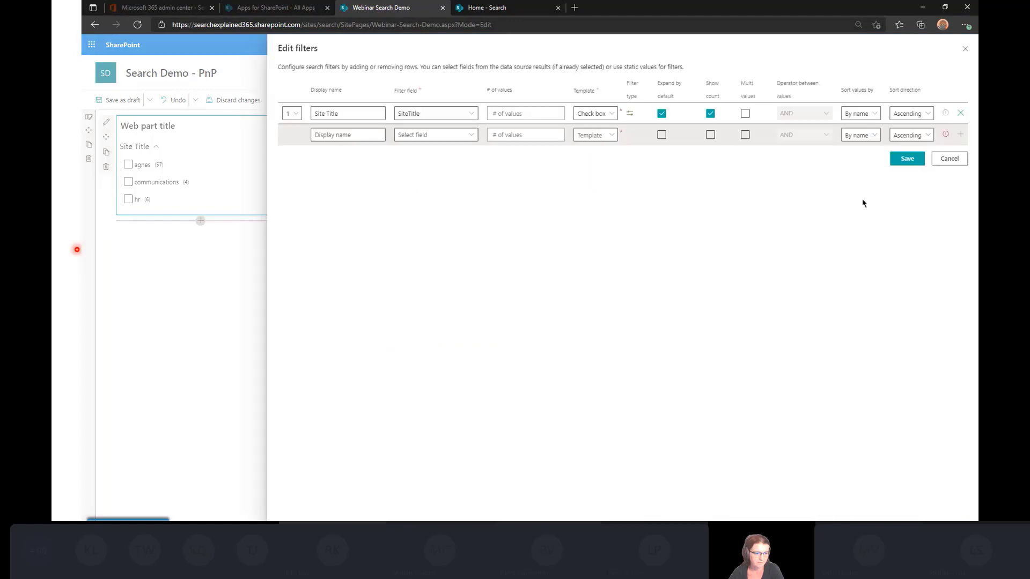
{"action": "left_click", "coordinate": [471, 136]}
{"action": "scroll", "coordinate": [552, 172], "scroll_direction": "down", "scroll_amount": 3}
{"action": "scroll", "coordinate": [552, 223], "scroll_direction": "up", "scroll_amount": 3}
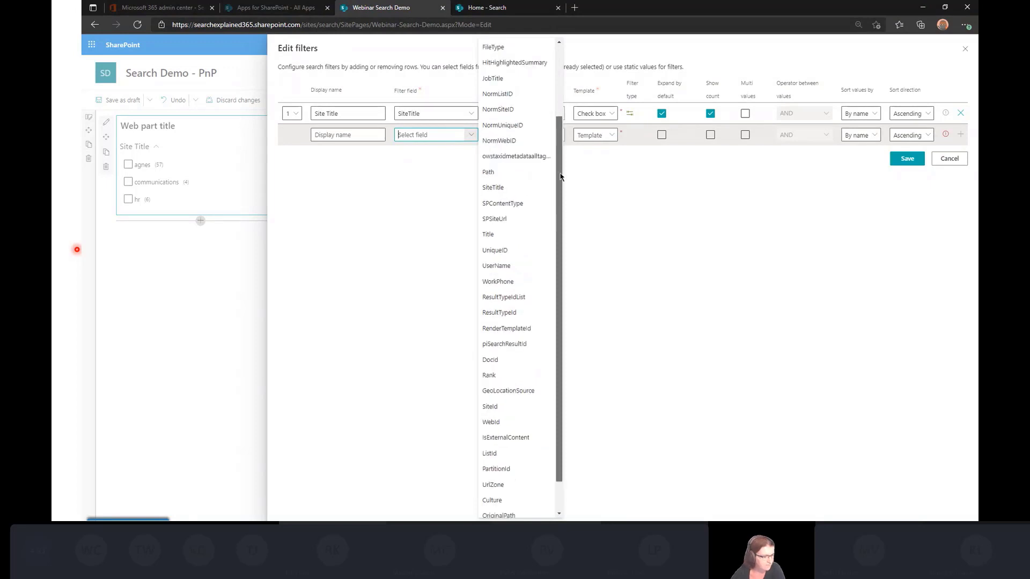
{"action": "scroll", "coordinate": [573, 113], "scroll_direction": "down", "scroll_amount": 3}
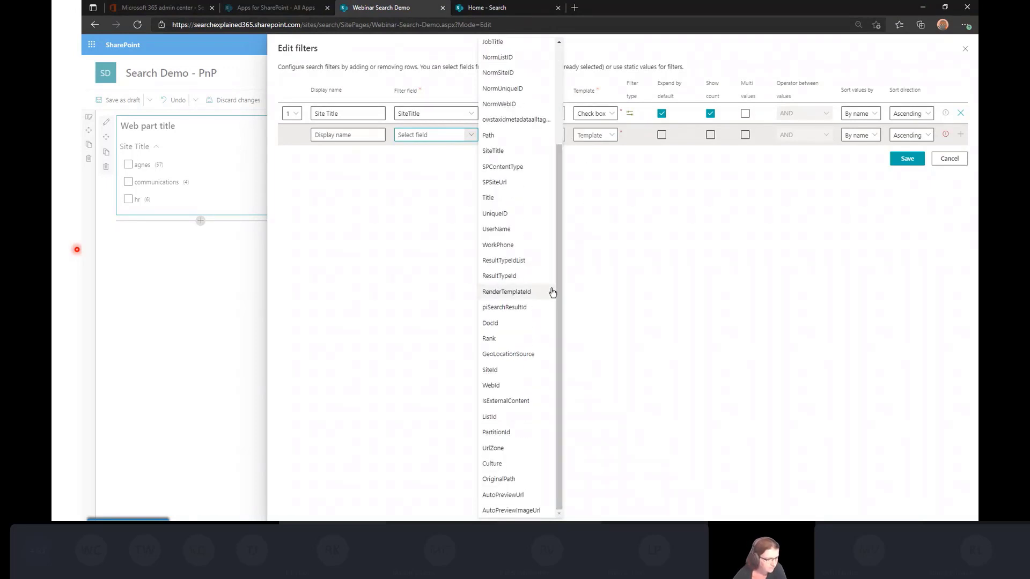
{"action": "left_click", "coordinate": [502, 167]}
{"action": "left_click", "coordinate": [357, 135]}
{"action": "type", "text": "Type of"}
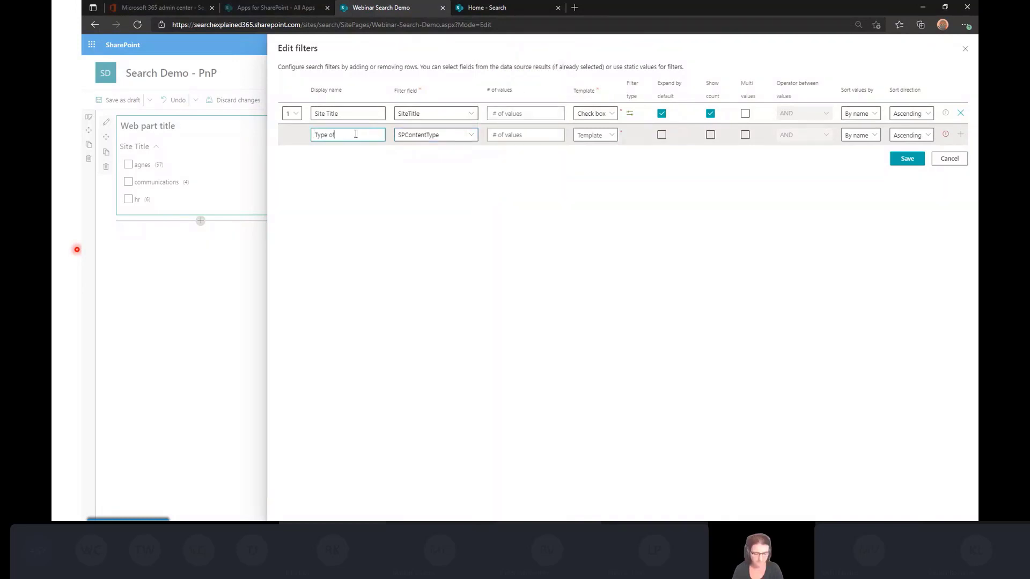
{"action": "type", "text": " Content"}
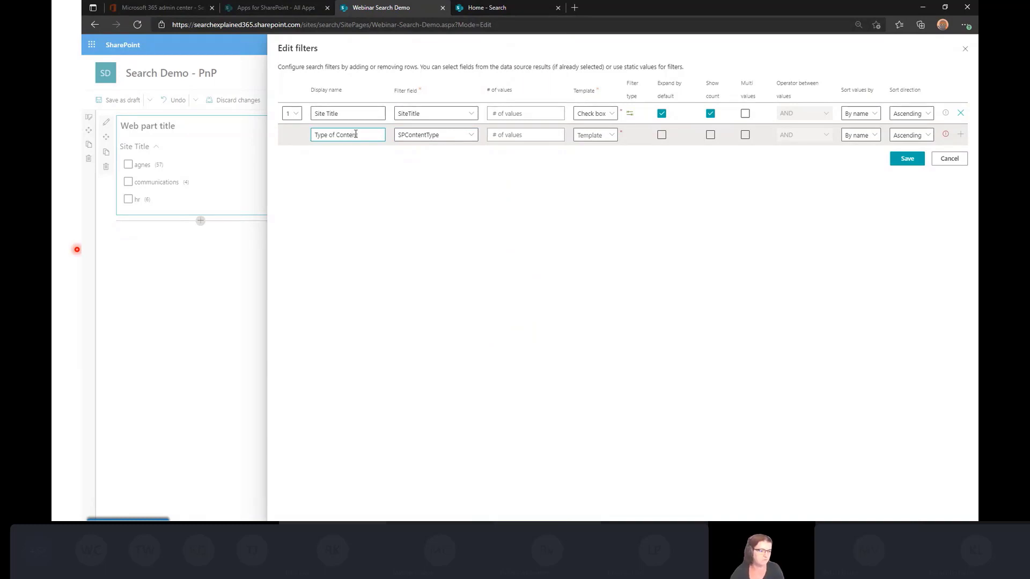
Give the Type of Content filter the Check box template, expand it by default with counts shown, and save it
{"action": "left_click", "coordinate": [613, 140]}
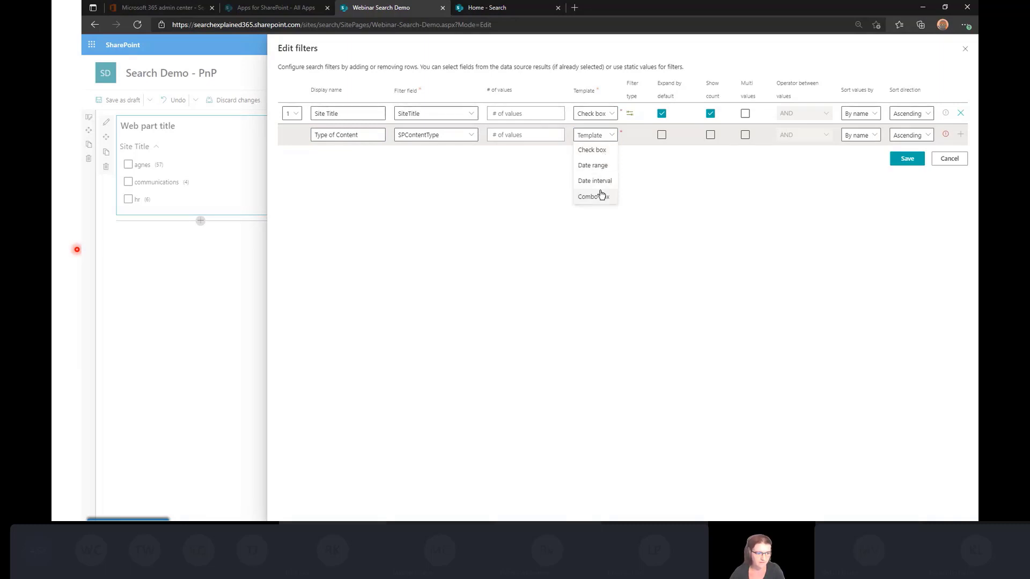
{"action": "left_click", "coordinate": [594, 152]}
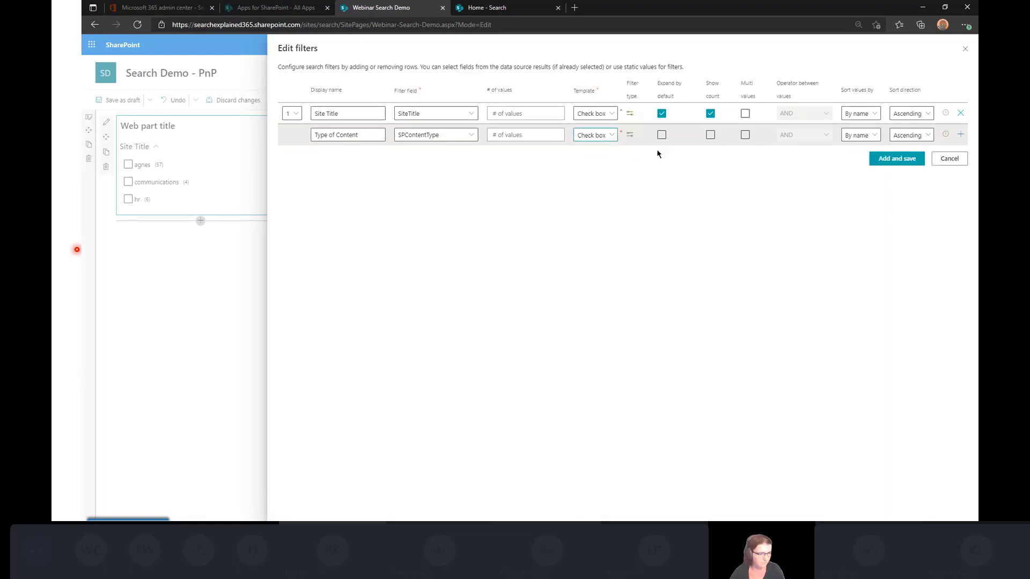
{"action": "left_click", "coordinate": [661, 136]}
{"action": "left_click", "coordinate": [710, 135]}
{"action": "left_click", "coordinate": [903, 160]}
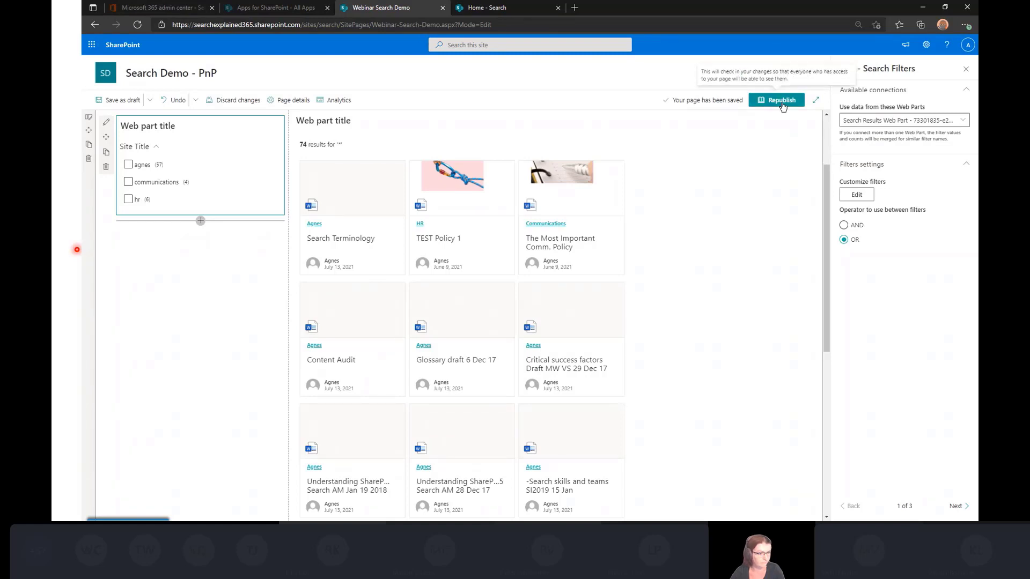
Republish the page after checking its saved filter definitions, and switch to the presentation slides
{"action": "left_click", "coordinate": [857, 195]}
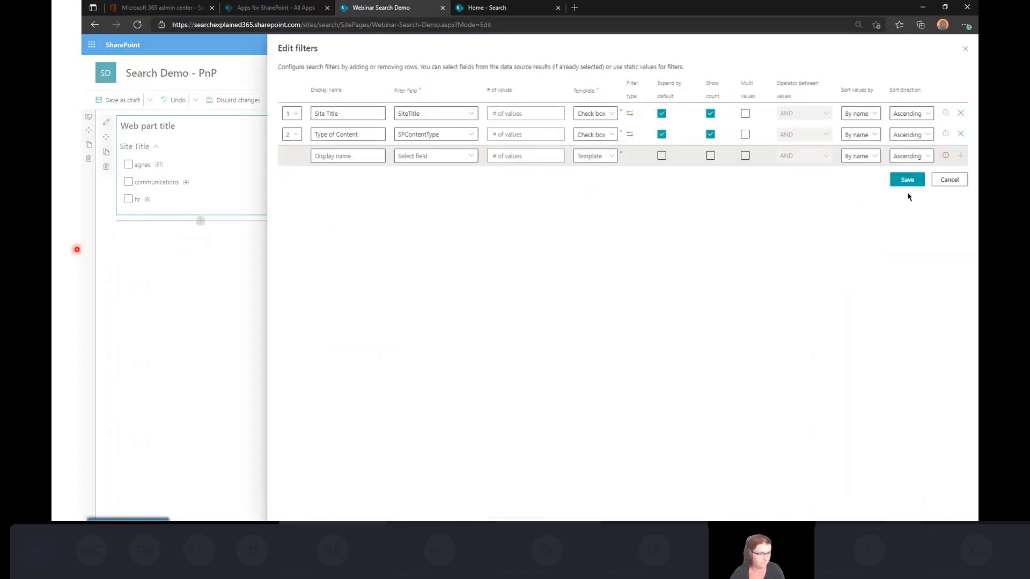
{"action": "left_click", "coordinate": [940, 180]}
{"action": "left_click", "coordinate": [776, 100]}
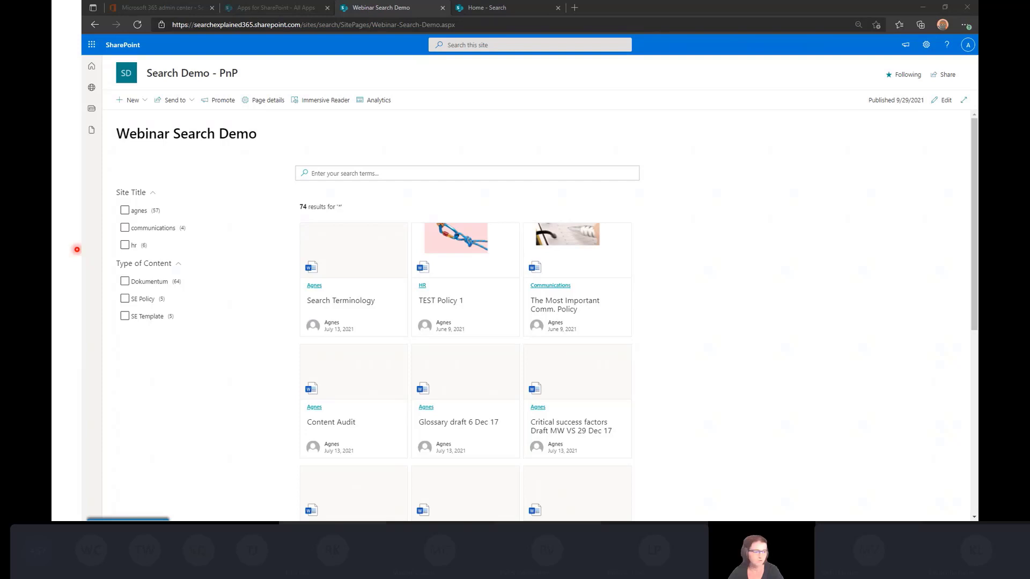
{"action": "key", "text": "alt+Tab"}
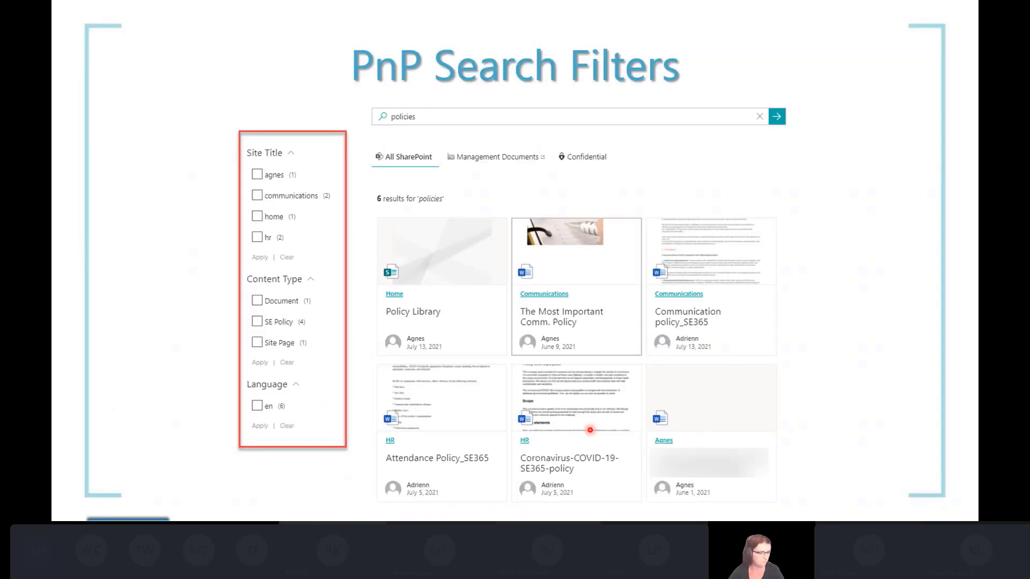
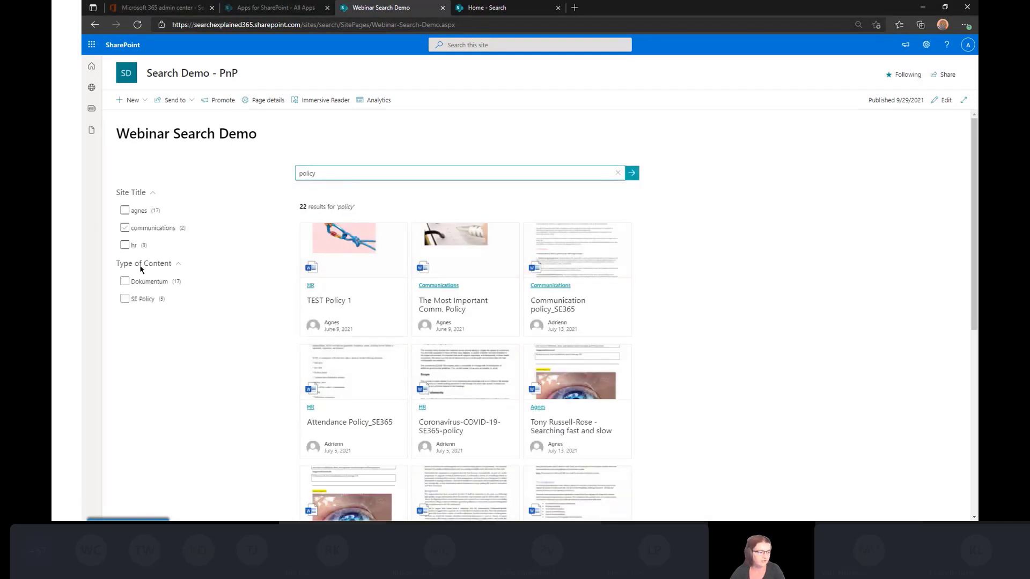
Collapse the Type of Content and Site Title filter groups on the demo page
{"action": "left_click", "coordinate": [146, 281]}
{"action": "left_click", "coordinate": [177, 264]}
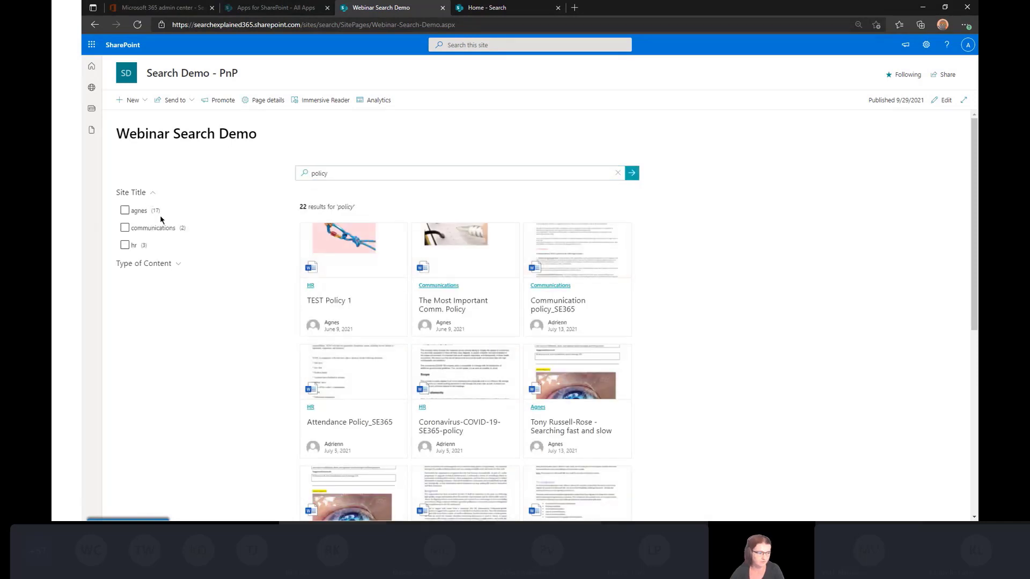
{"action": "left_click", "coordinate": [153, 192]}
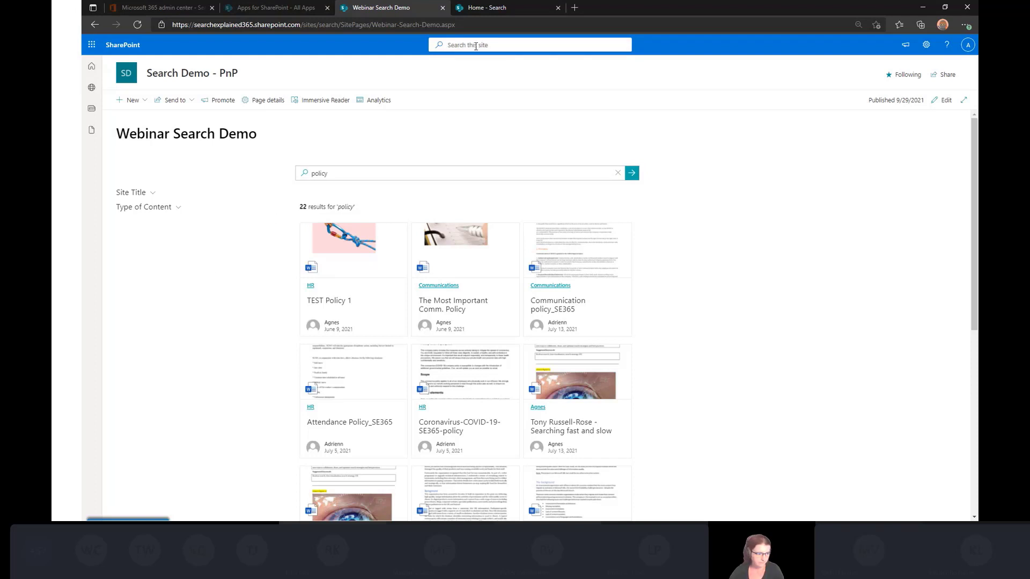
Search the site for "policy" with the built-in Microsoft Search
{"action": "left_click", "coordinate": [497, 43]}
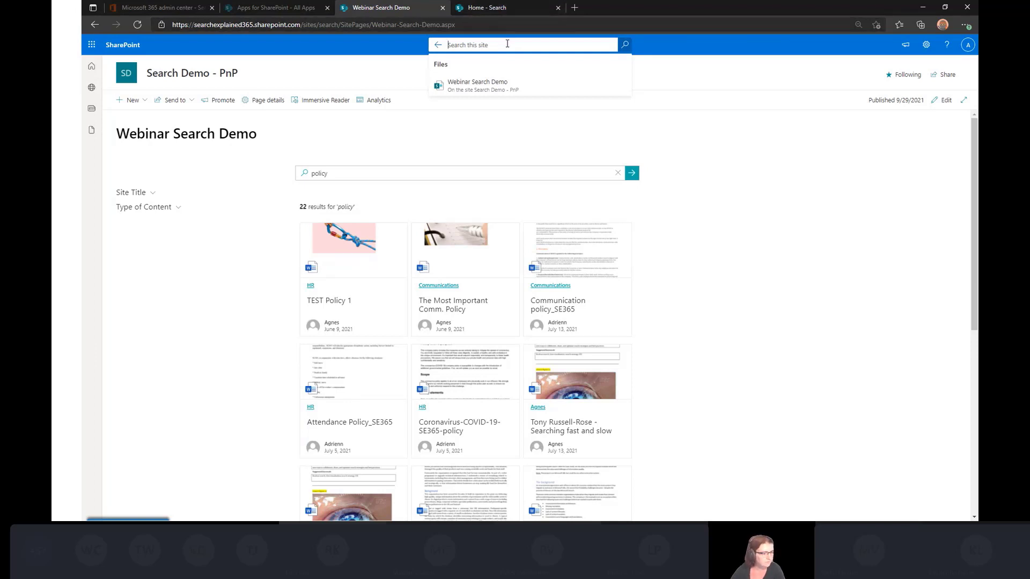
{"action": "type", "text": "policy"}
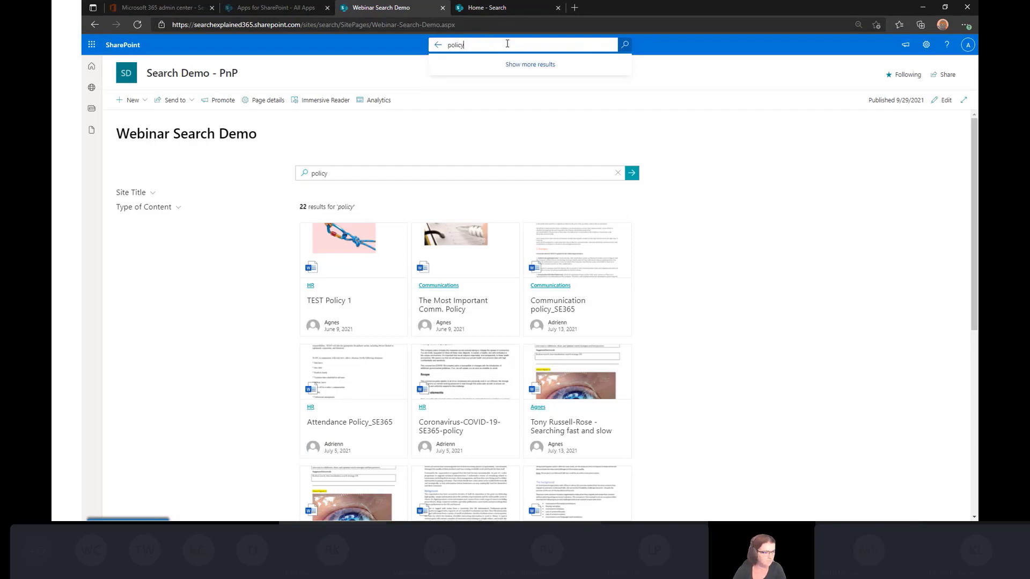
{"action": "key", "text": "Return"}
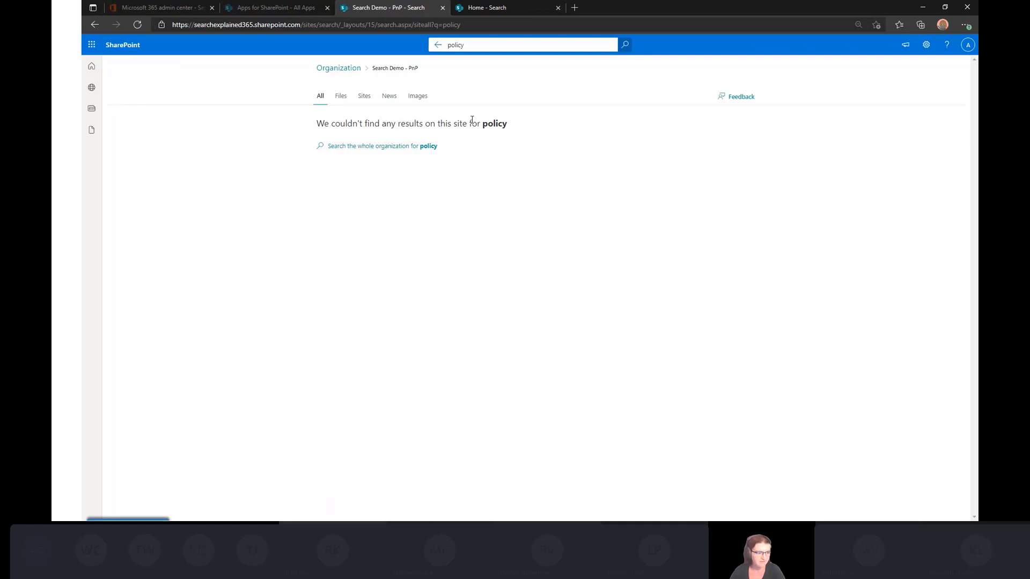
Widen the "policy" search to the whole organization and return to the Webinar Search Demo page
{"action": "double_click", "coordinate": [493, 127]}
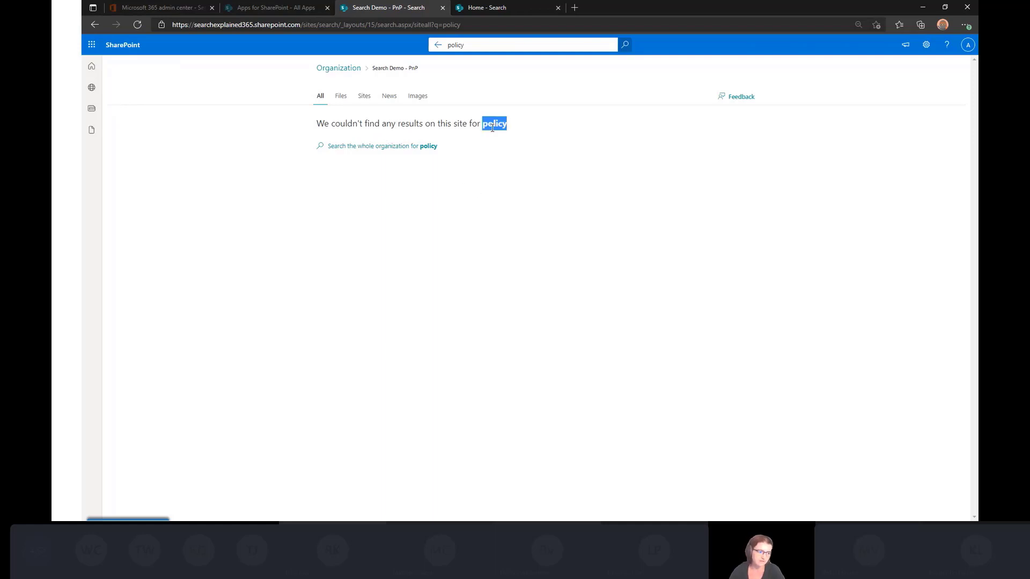
{"action": "triple_click", "coordinate": [492, 127]}
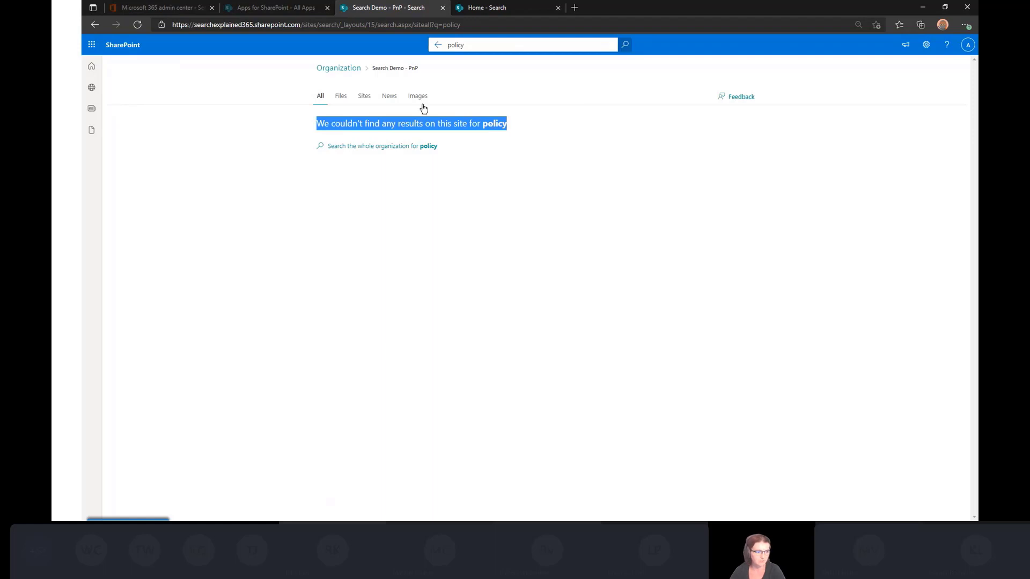
{"action": "left_click", "coordinate": [339, 68]}
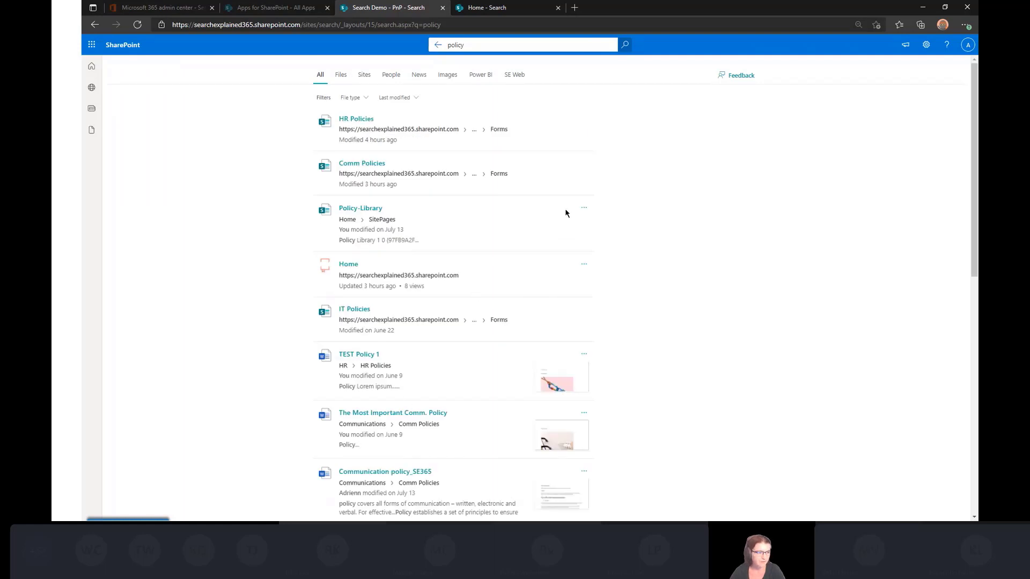
{"action": "left_click", "coordinate": [437, 48]}
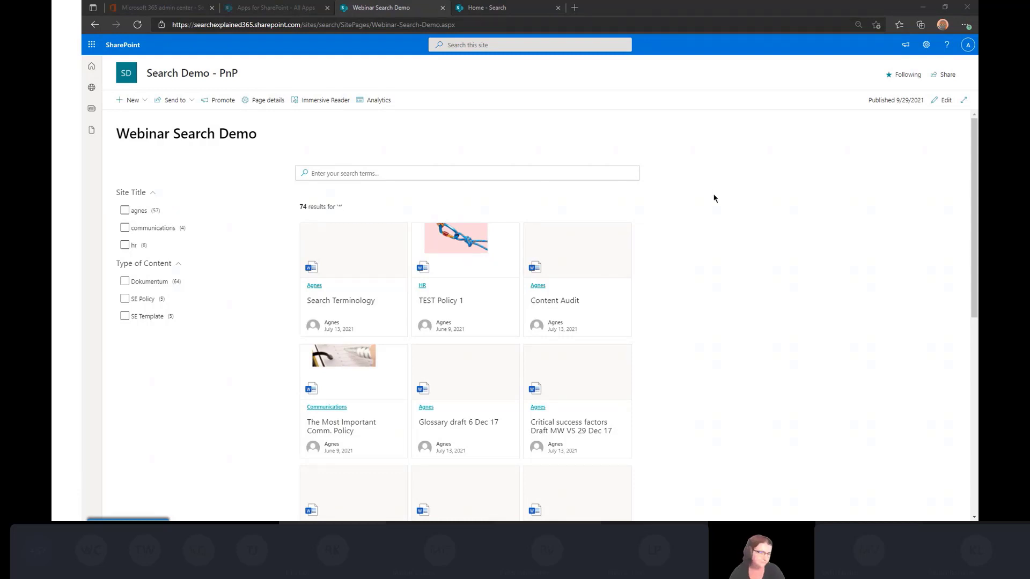
Open the page's search filter definitions for editing and examine the fields available for the Type of Content filter
{"action": "left_click", "coordinate": [939, 107]}
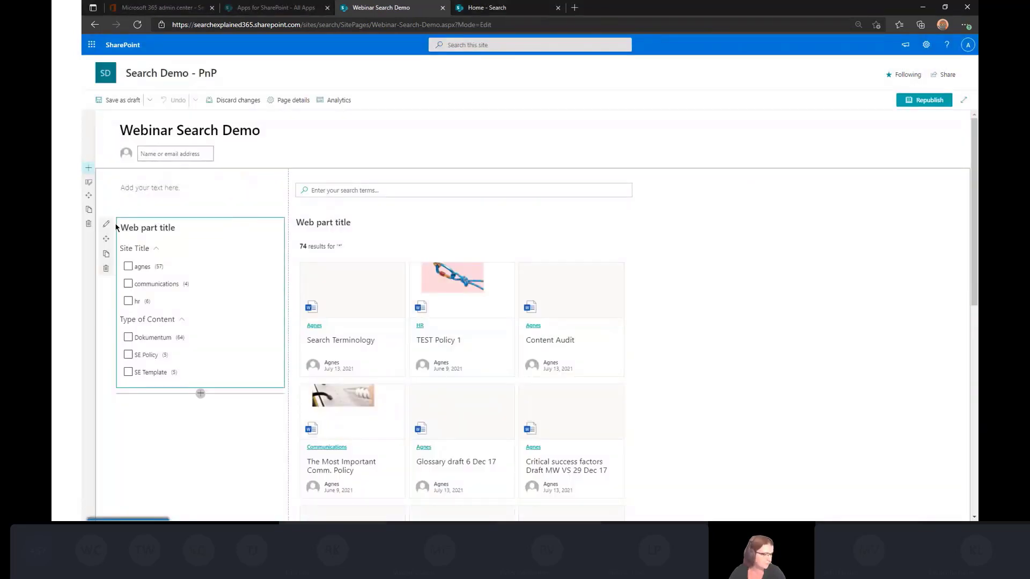
{"action": "left_click", "coordinate": [106, 224]}
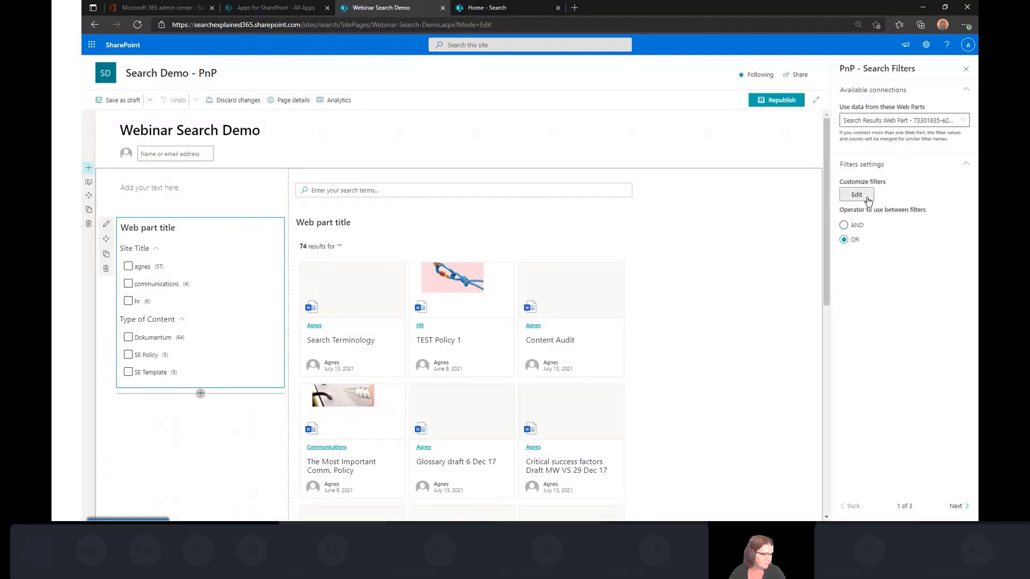
{"action": "left_click", "coordinate": [857, 194]}
{"action": "left_click", "coordinate": [472, 141]}
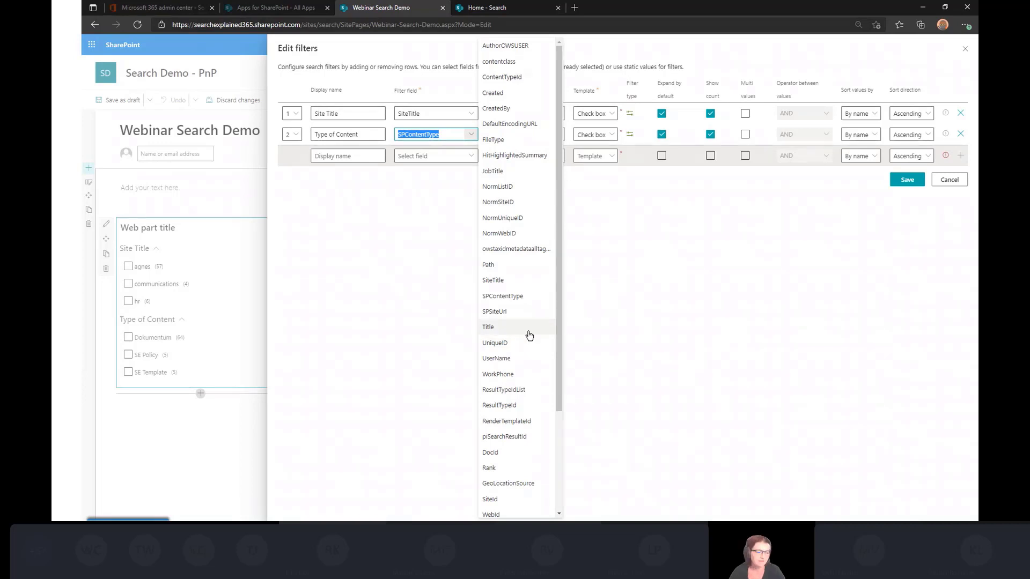
{"action": "scroll", "coordinate": [528, 333], "scroll_direction": "down", "scroll_amount": 3}
{"action": "scroll", "coordinate": [529, 333], "scroll_direction": "up", "scroll_amount": 3}
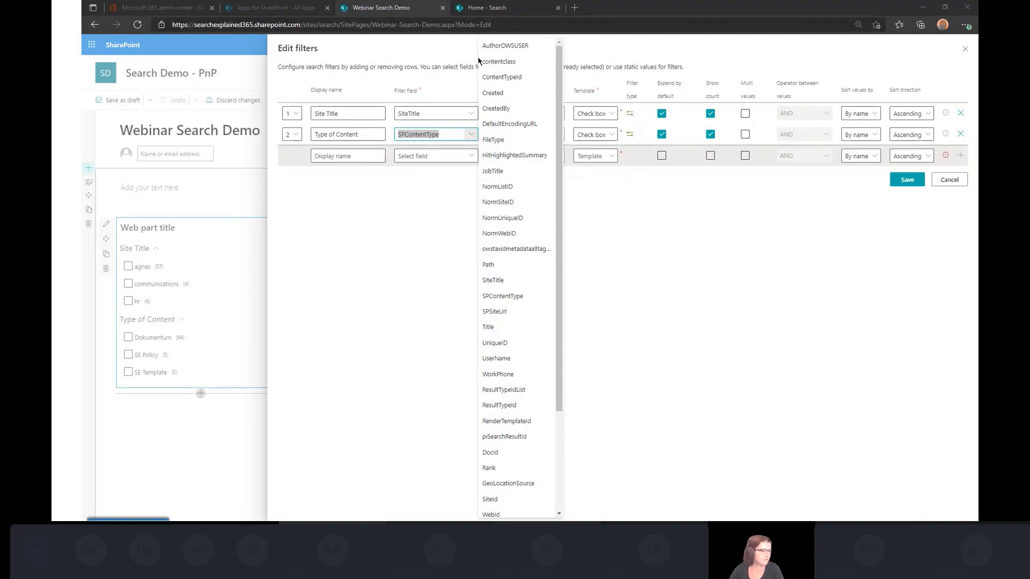
Leave the "policy" results in the Home site's browser tab and open the Communications site's Comm Templates library
{"action": "left_click", "coordinate": [491, 9]}
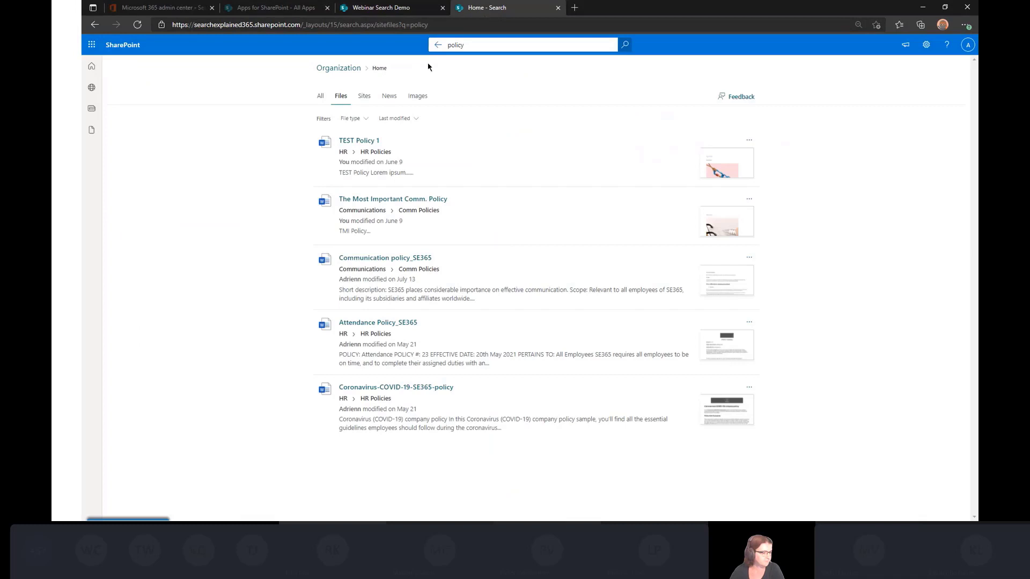
{"action": "left_click", "coordinate": [438, 45]}
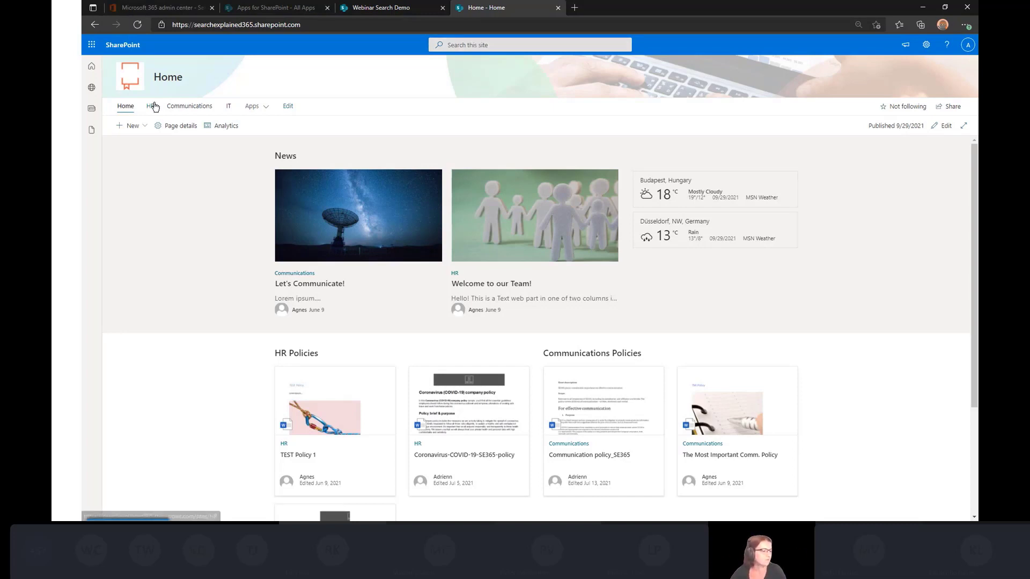
{"action": "left_click", "coordinate": [188, 108]}
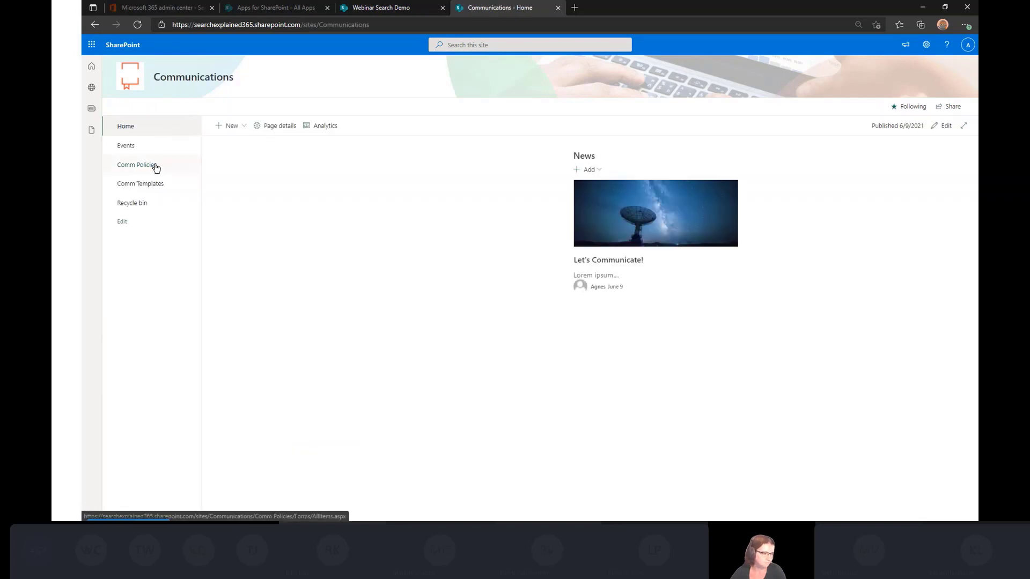
{"action": "left_click", "coordinate": [158, 183]}
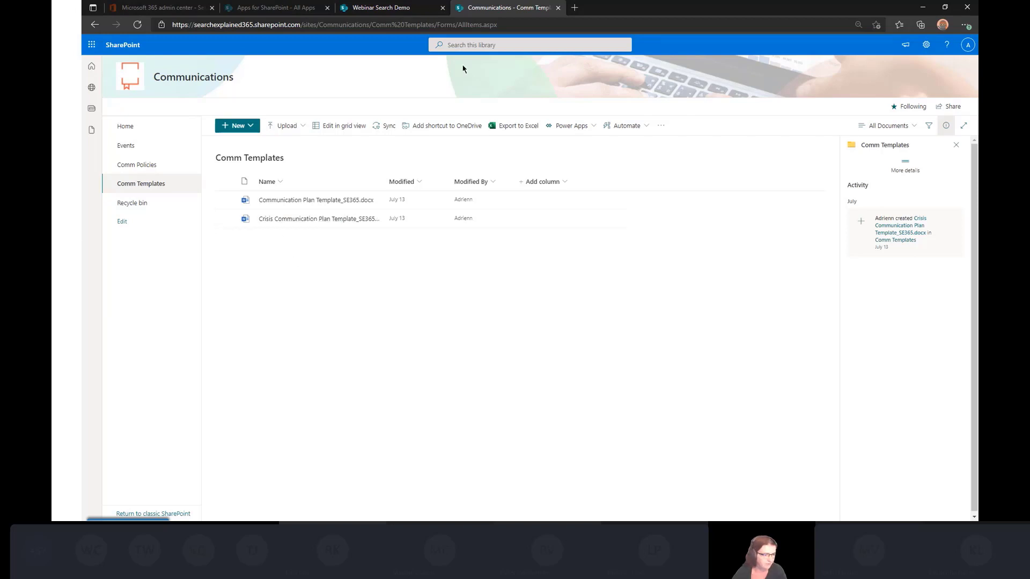
Search the Comm Templates library for "communication" with the built-in search
{"action": "left_click", "coordinate": [480, 43]}
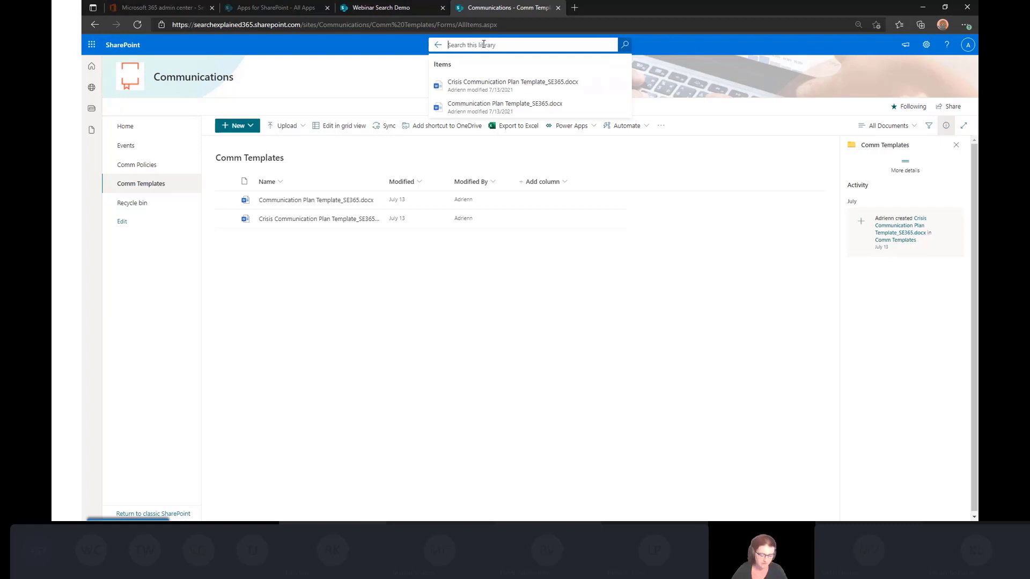
{"action": "type", "text": "comm"}
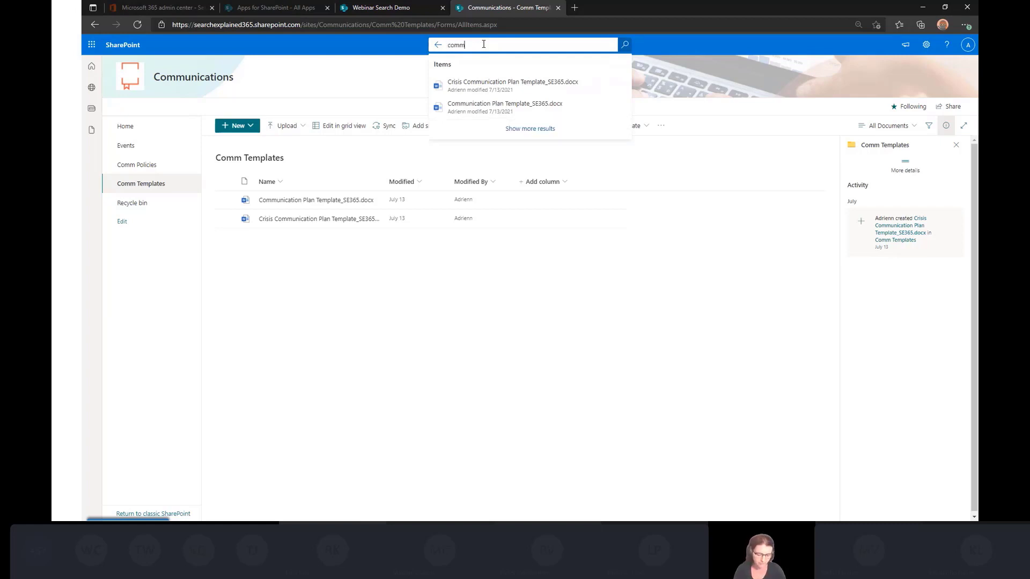
{"action": "type", "text": "unication"}
{"action": "key", "text": "Return"}
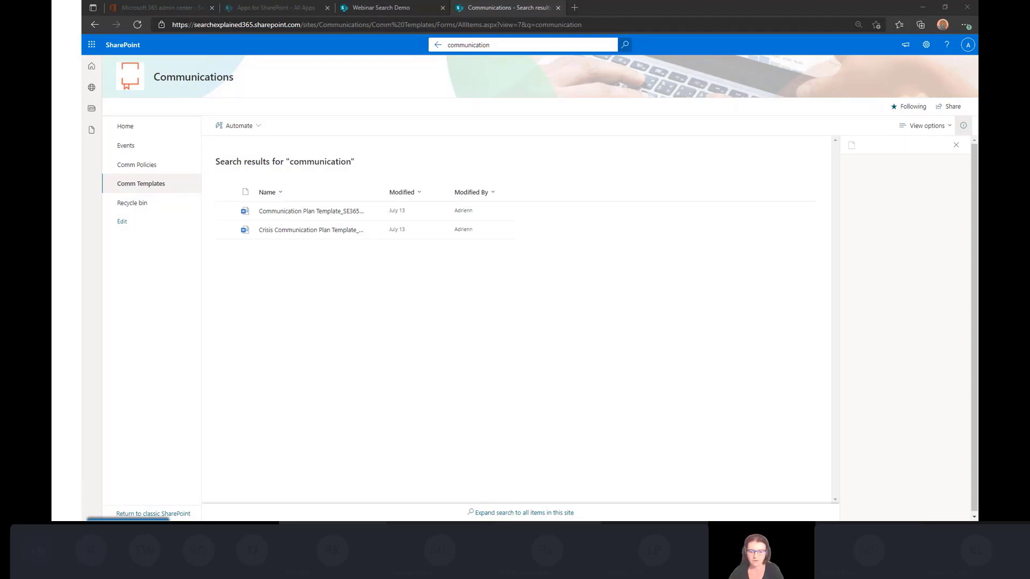
Switch to the presentation and advance from the Customize Filters slide to the Learn More slide
{"action": "key", "text": "alt+Tab"}
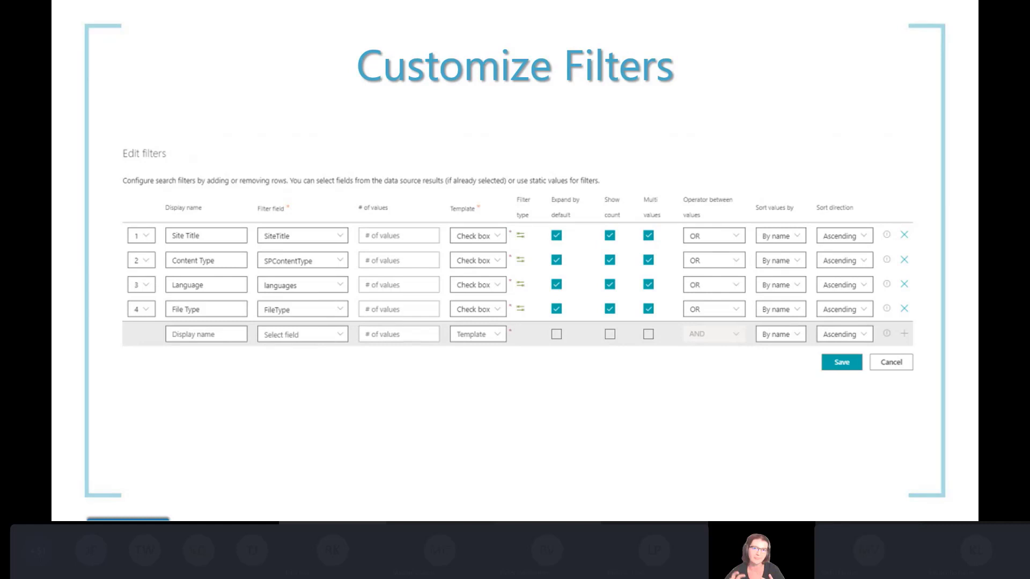
{"action": "key", "text": "Right"}
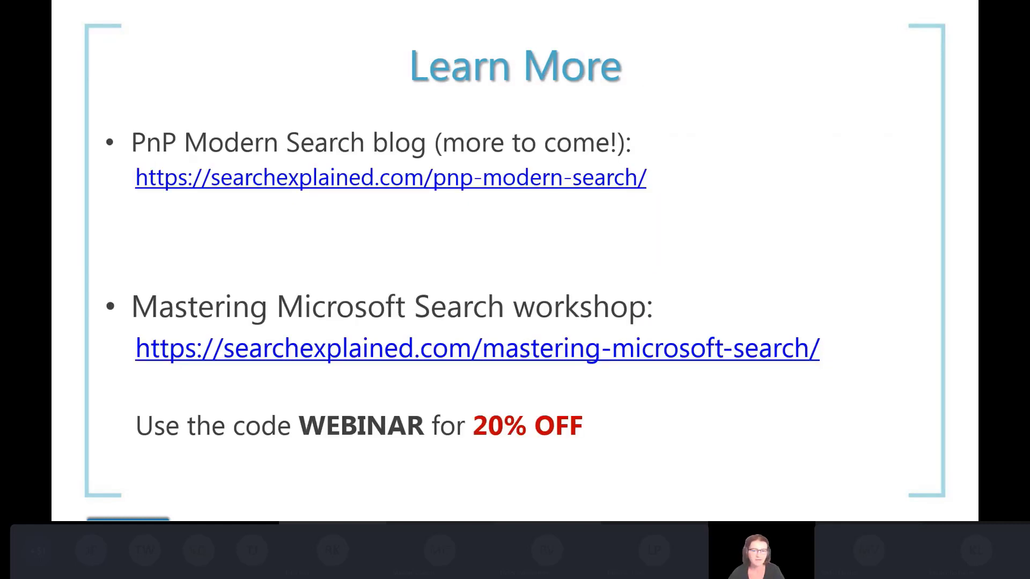